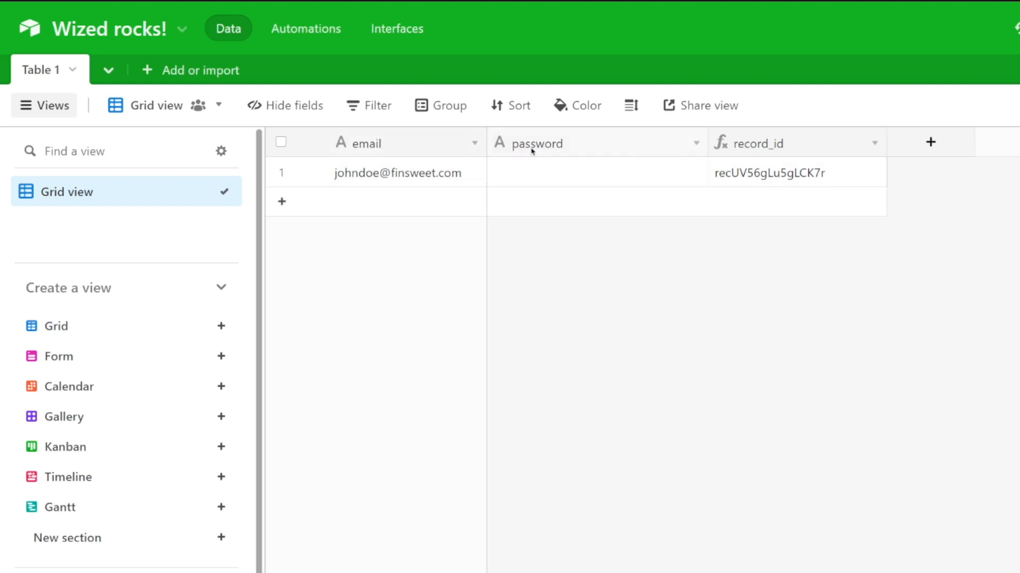
Inspect the record_id formula field's configuration in the Airtable table.
double_click(768, 149)
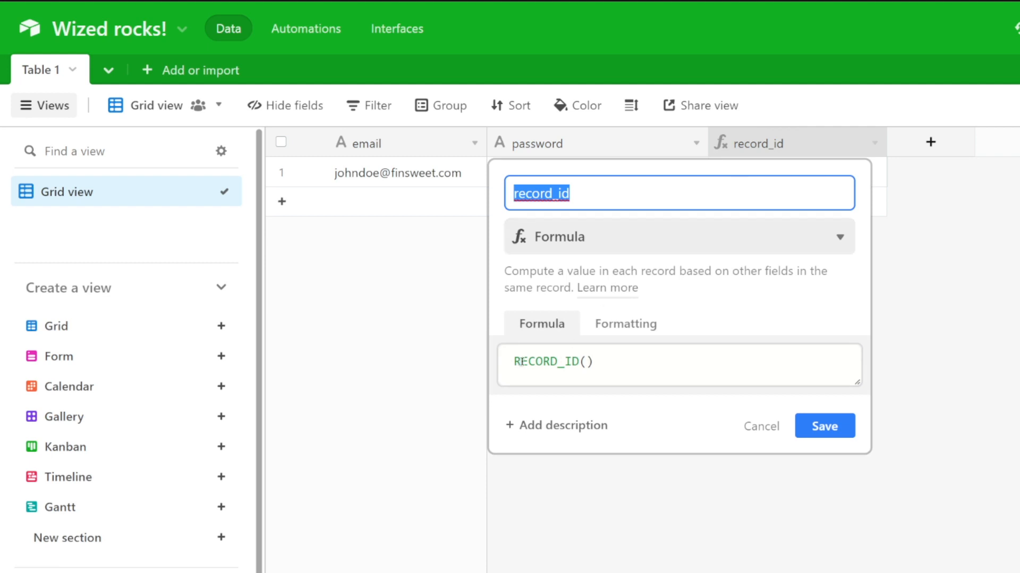
left_click(852, 427)
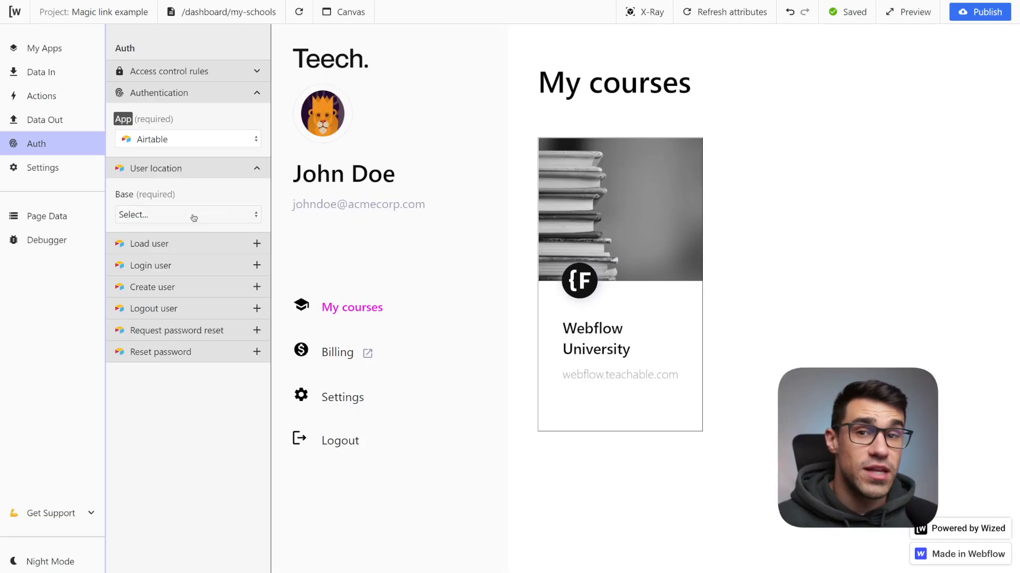
Set the Airtable user location to base Wized rocks!, table Table 1, email field email and password field password.
left_click(194, 217)
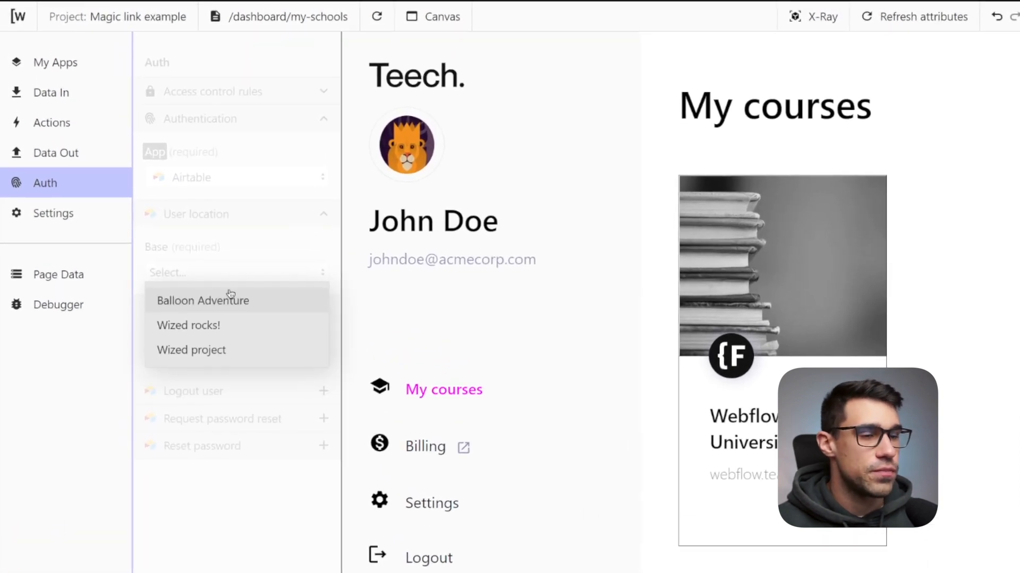
left_click(181, 331)
left_click(223, 330)
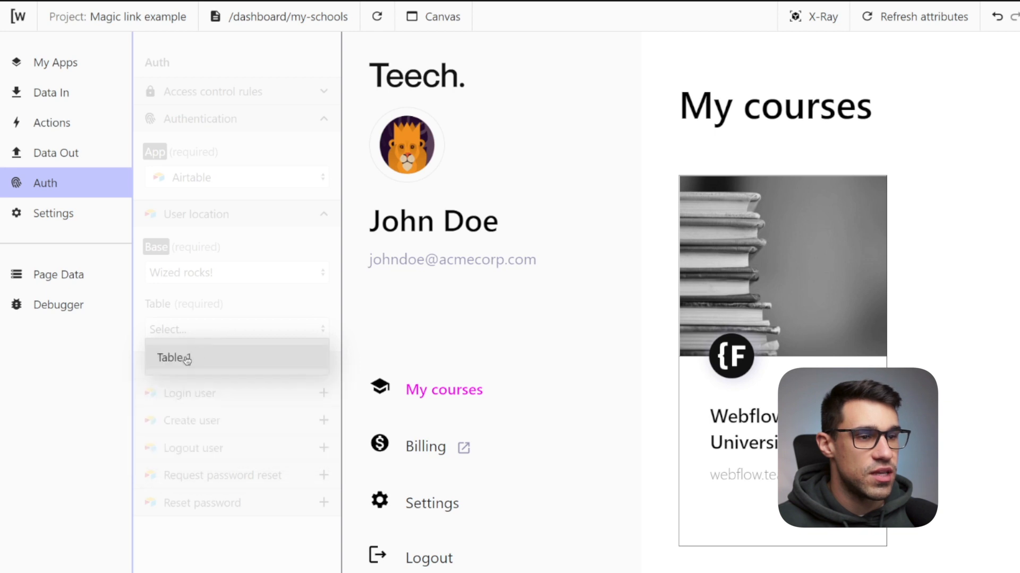
left_click(187, 360)
left_click(177, 386)
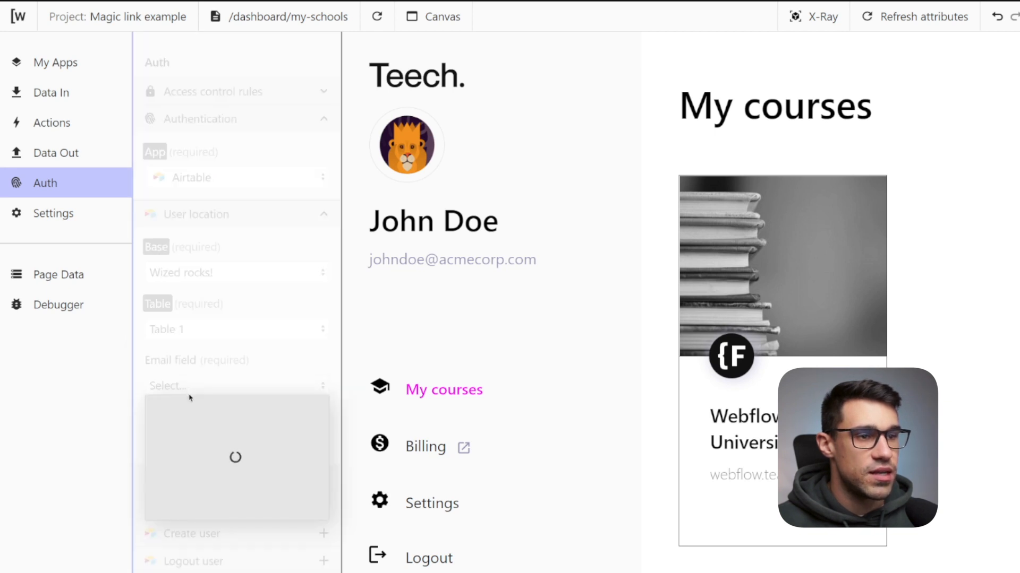
left_click(186, 414)
scroll(213, 403, "down", 3)
left_click(221, 397)
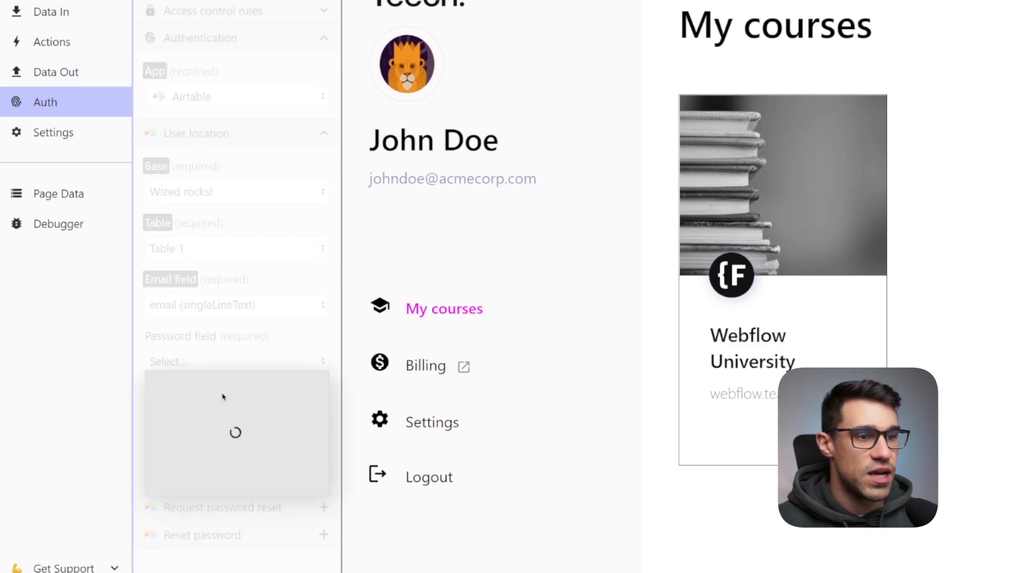
left_click(223, 354)
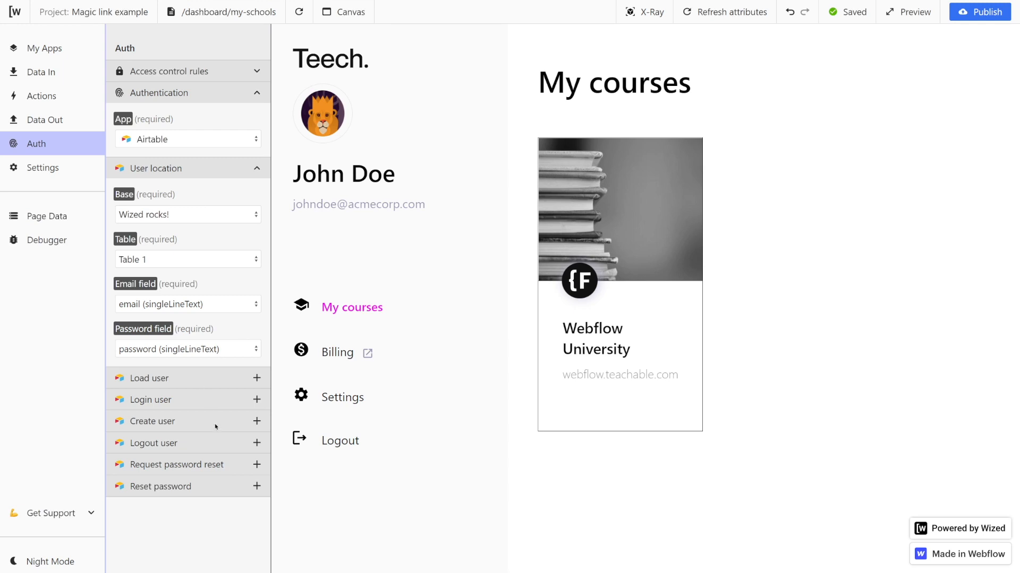
Switch to the /sign-up page and add a Create user authentication request.
left_click(255, 15)
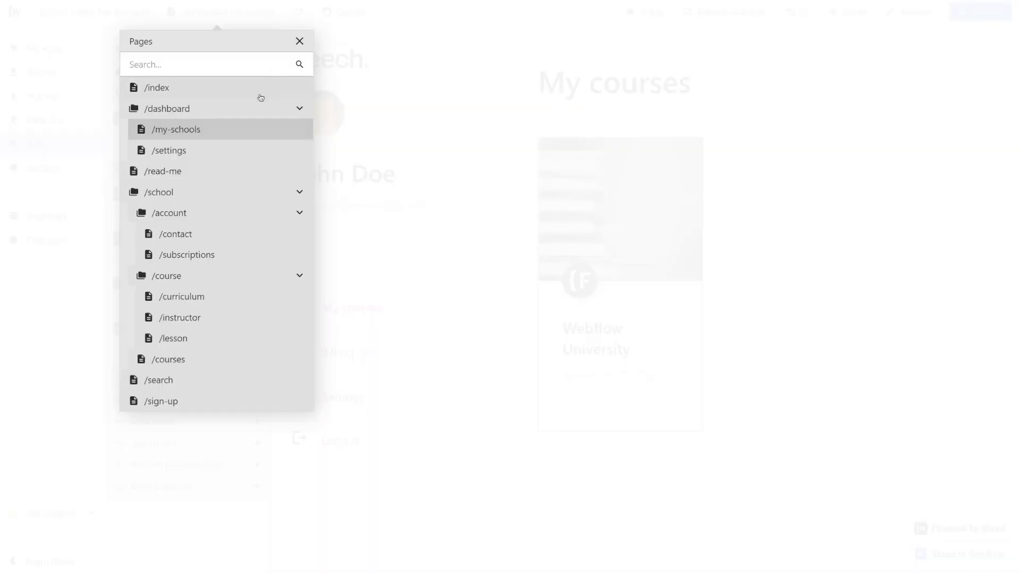
left_click(191, 405)
left_click_drag(129, 419, 186, 423)
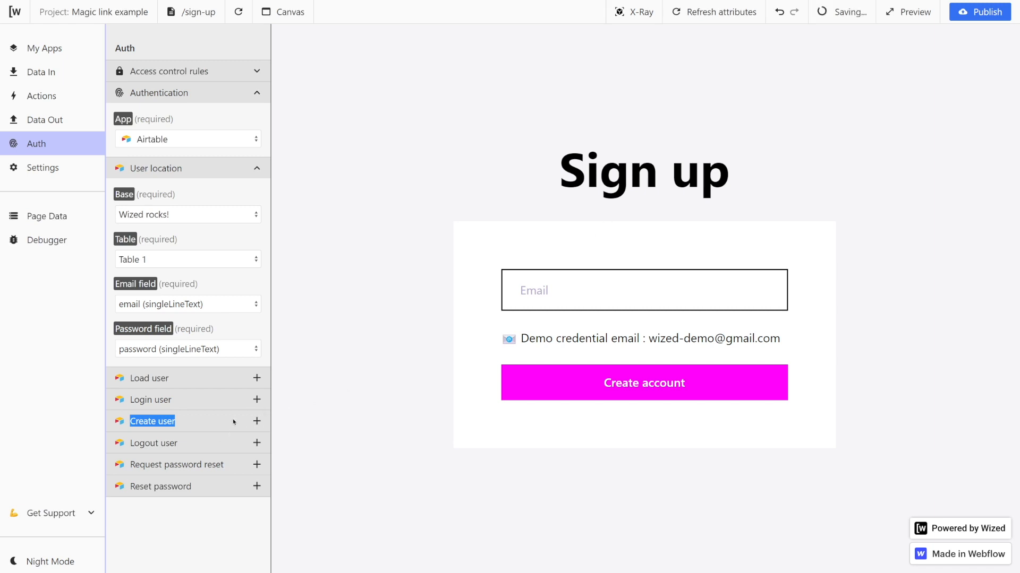
left_click(257, 425)
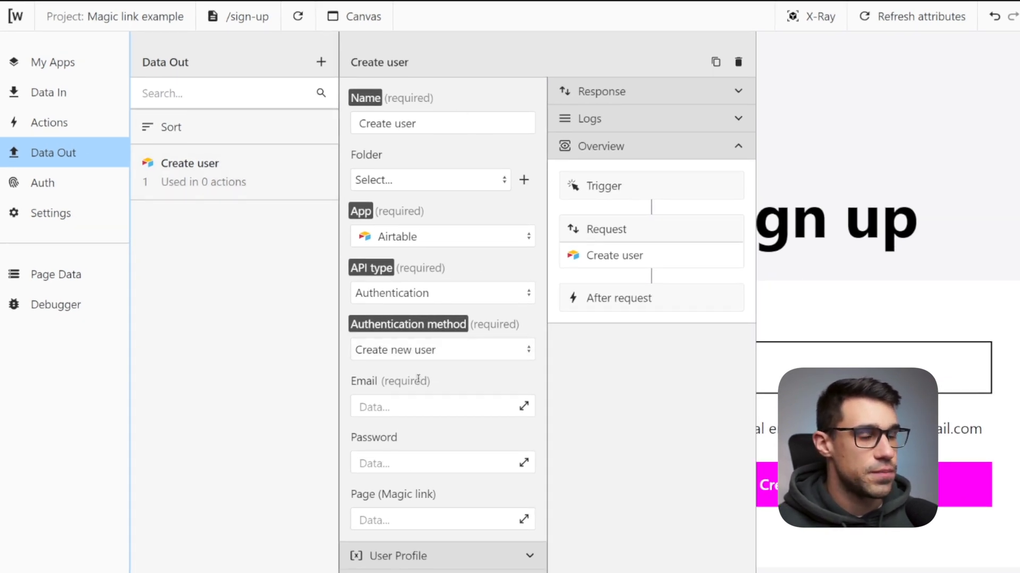
Set the Create user request's Email to the i.input_email input field value.
left_click(376, 408)
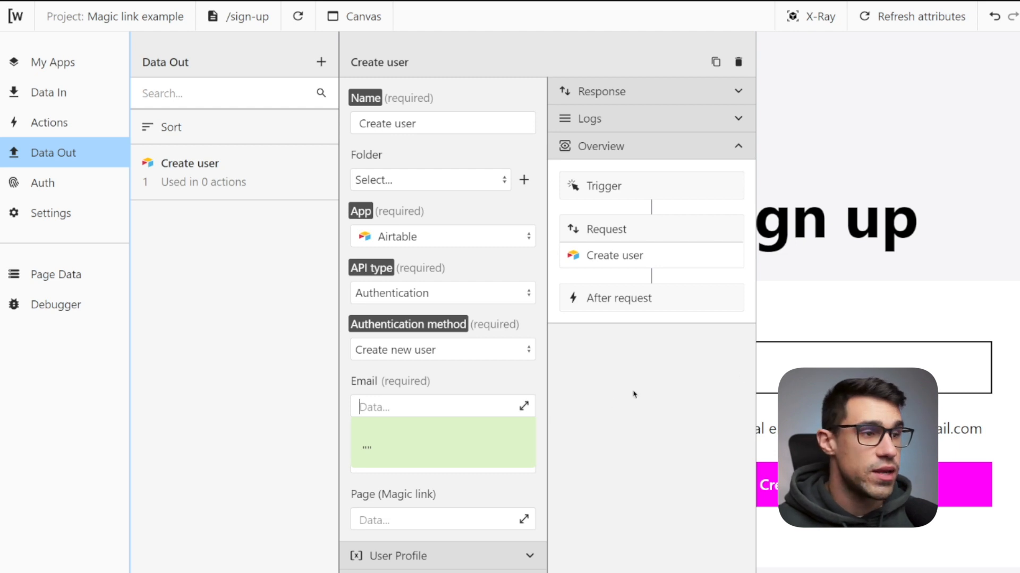
left_click(523, 406)
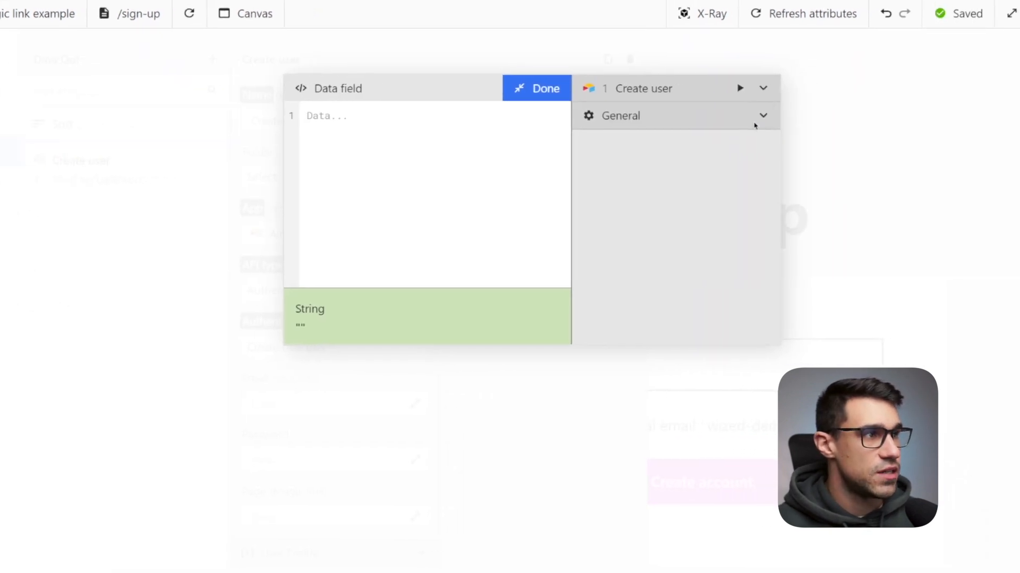
left_click(797, 117)
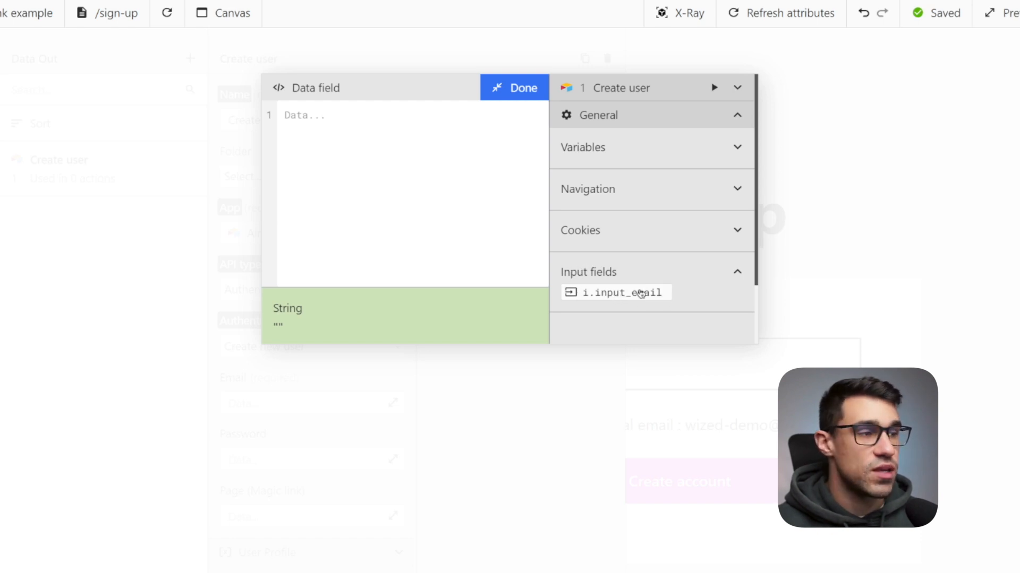
left_click(630, 296)
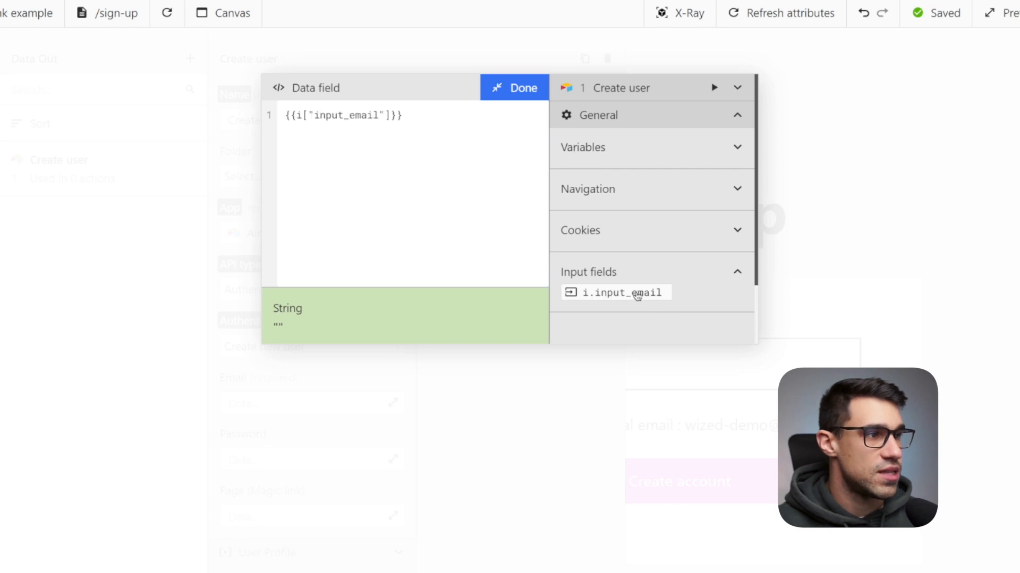
left_click(524, 97)
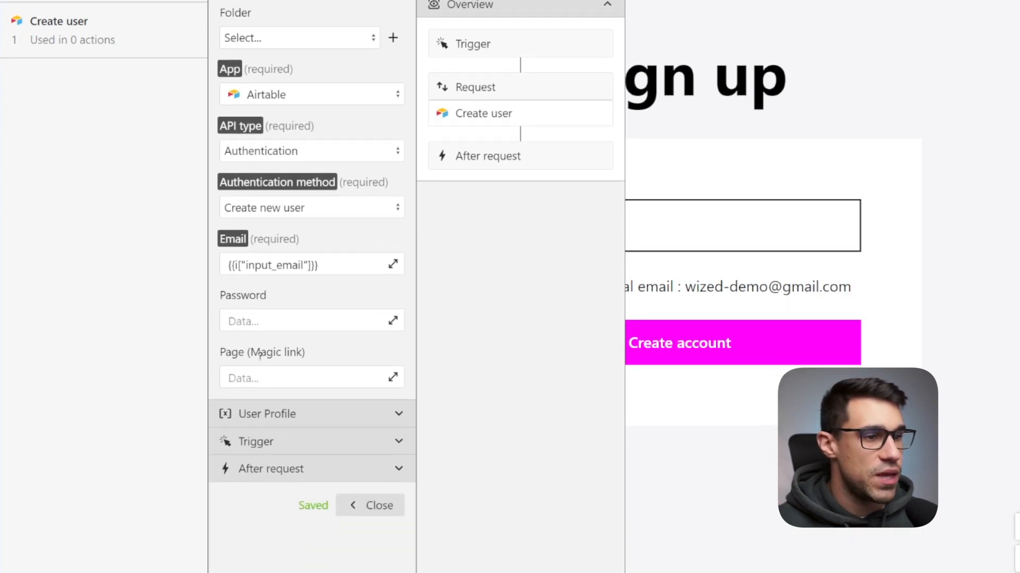
Set the Create user request's magic link page to /dashboard/my-schools.
left_click(263, 373)
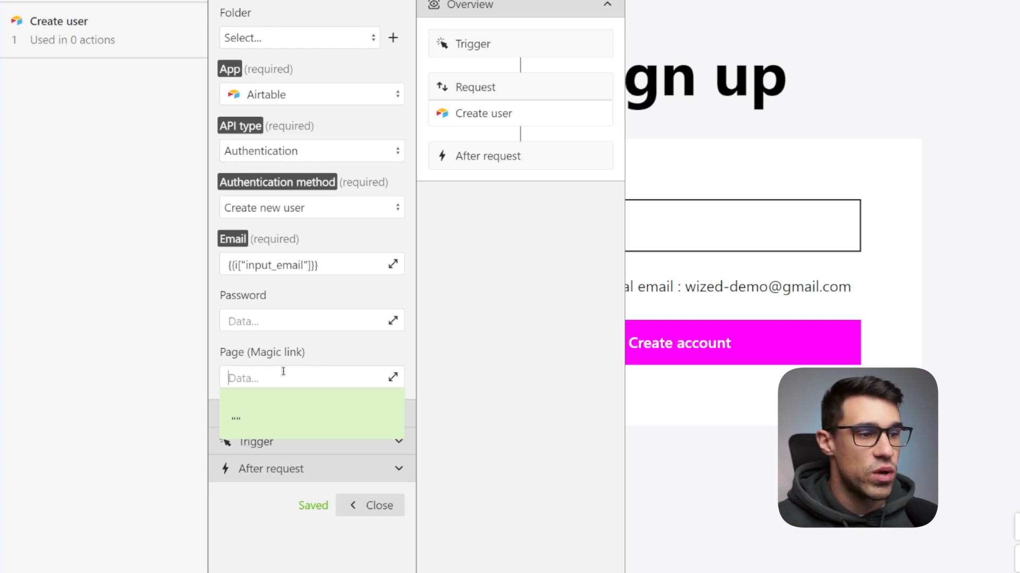
type("/dashb")
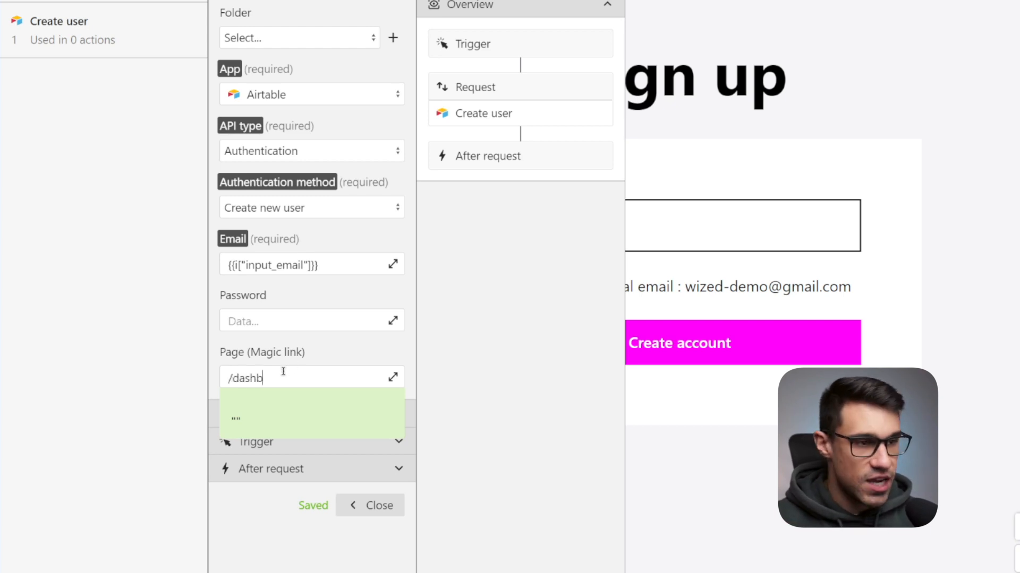
type("oard")
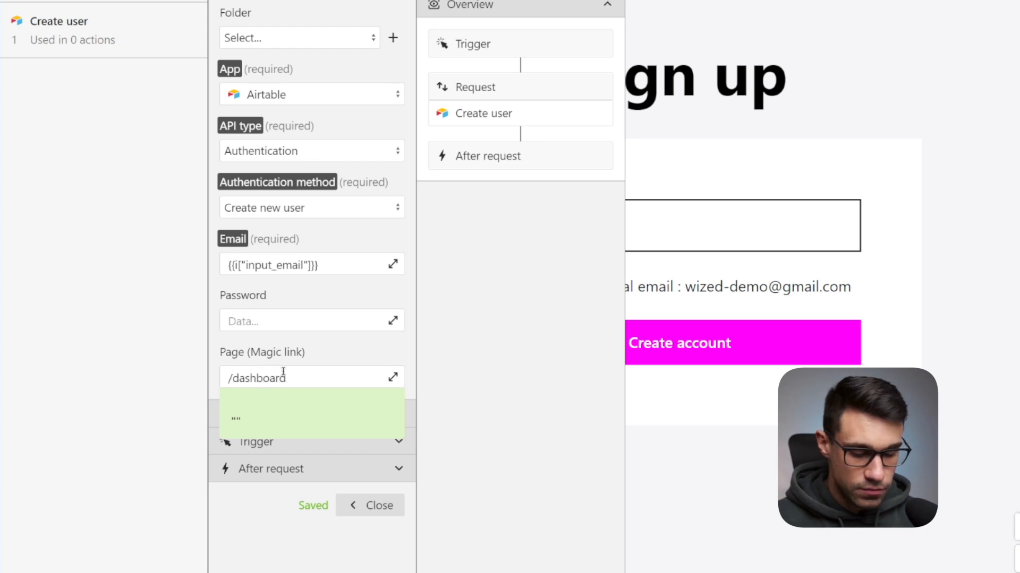
type("/my-sc")
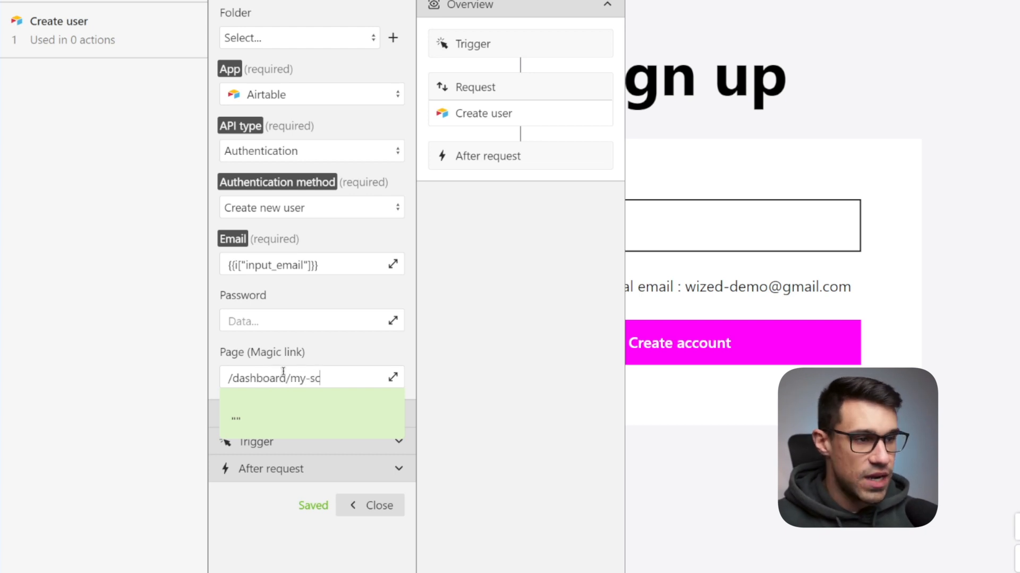
type("hools")
left_click(210, 13)
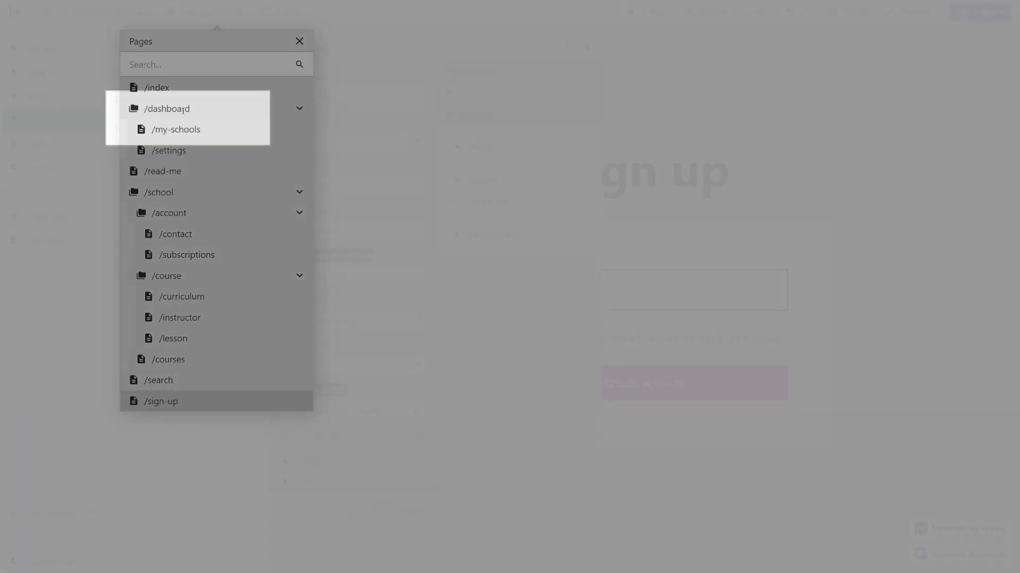
left_click(402, 314)
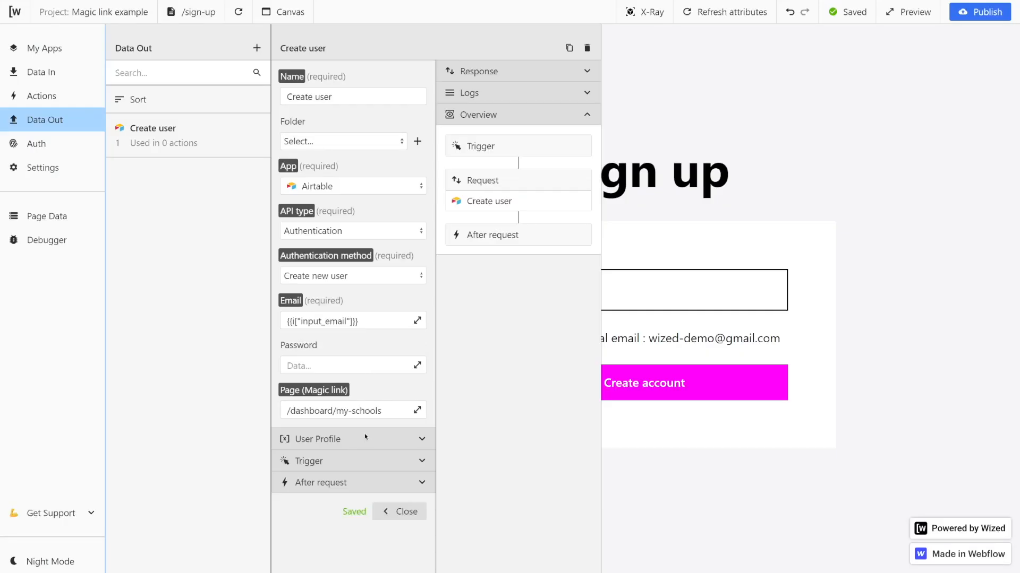
Expand the Create user request's User Profile section to review its fields, then close the request.
left_click(422, 440)
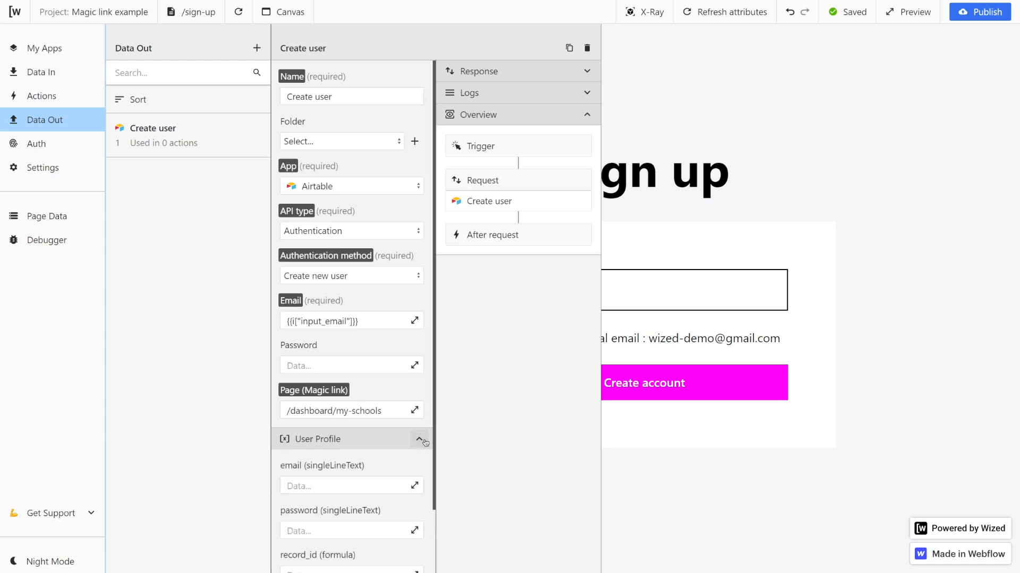
scroll(425, 442, "down", 1)
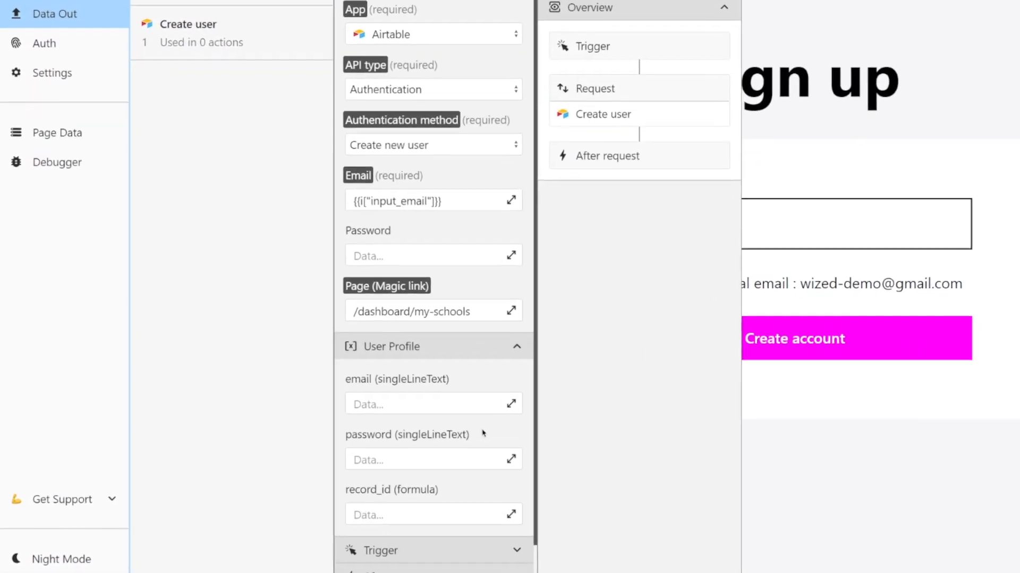
scroll(392, 445, "down", 2)
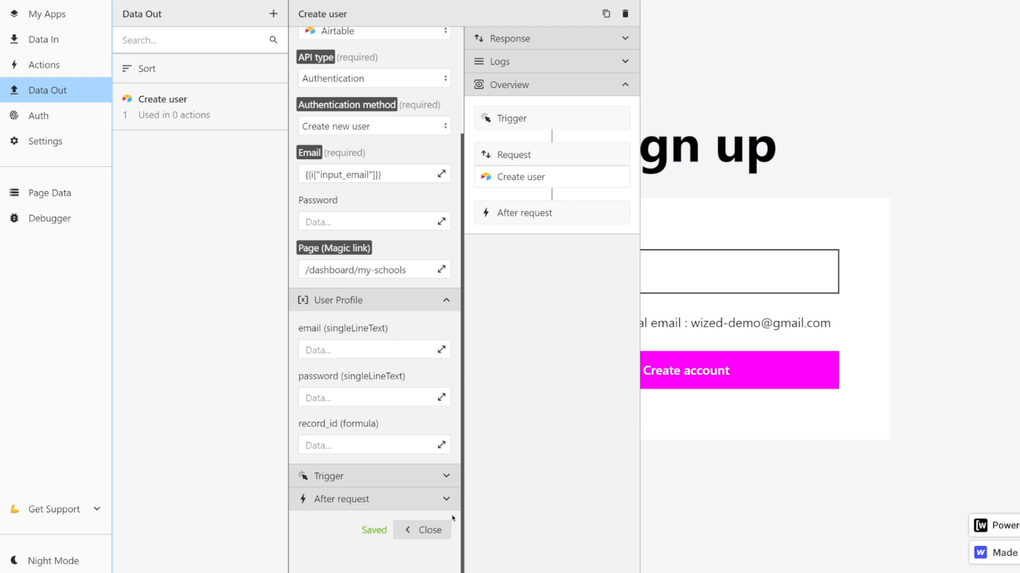
left_click(446, 529)
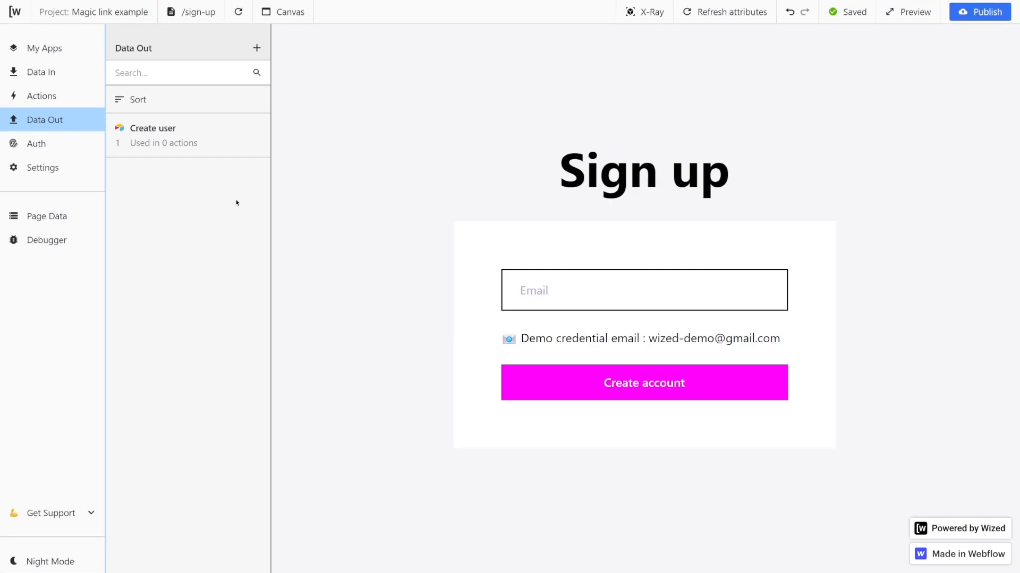
Add a Login user authentication request and set its Email to the i.input_email input field value.
left_click(79, 151)
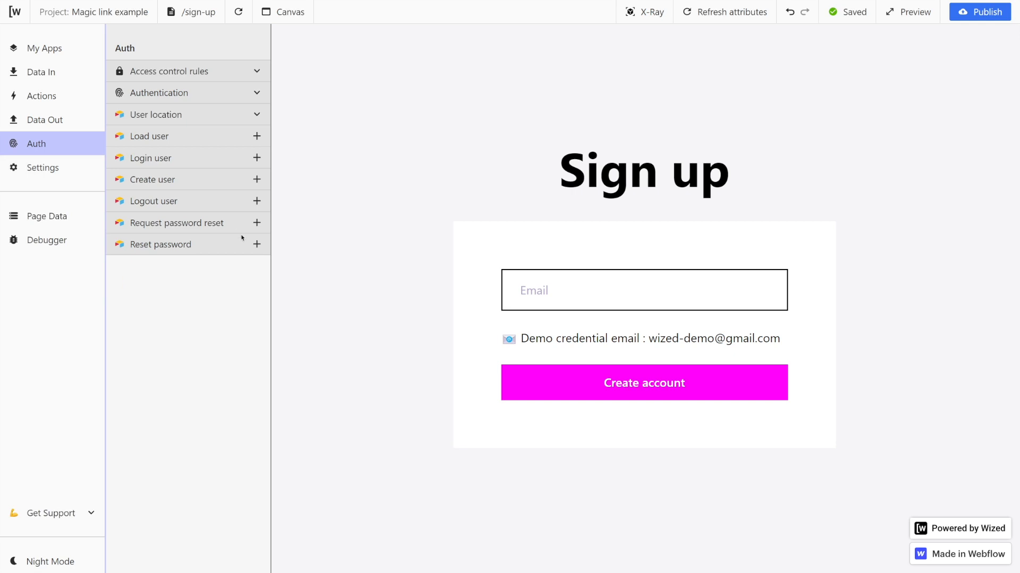
left_click(257, 158)
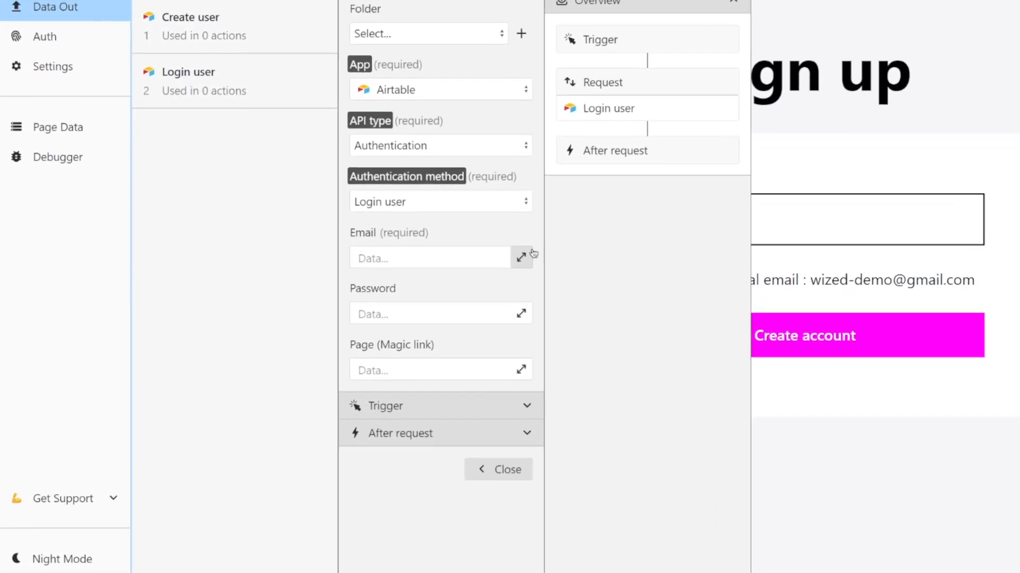
left_click(417, 321)
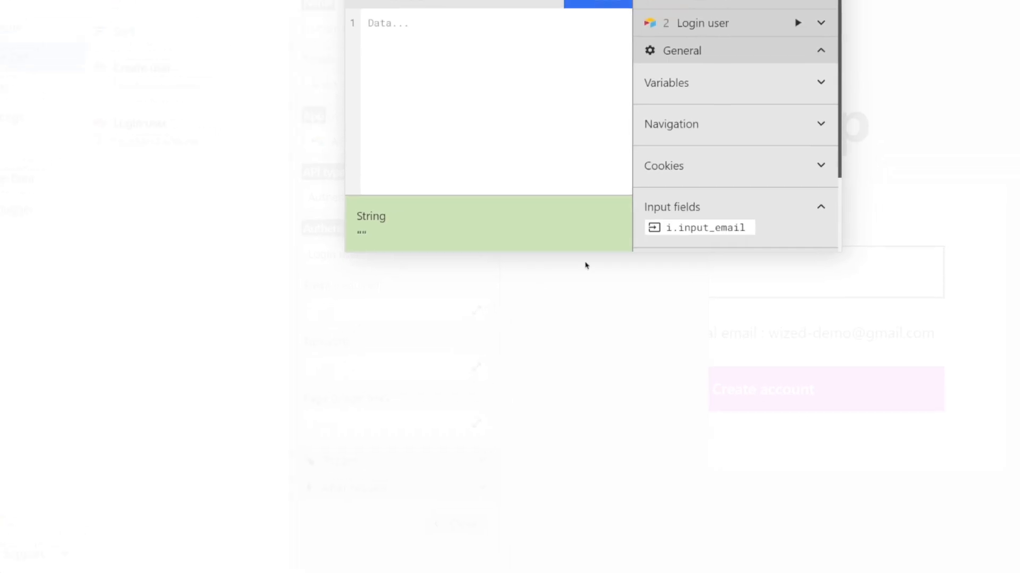
left_click(711, 231)
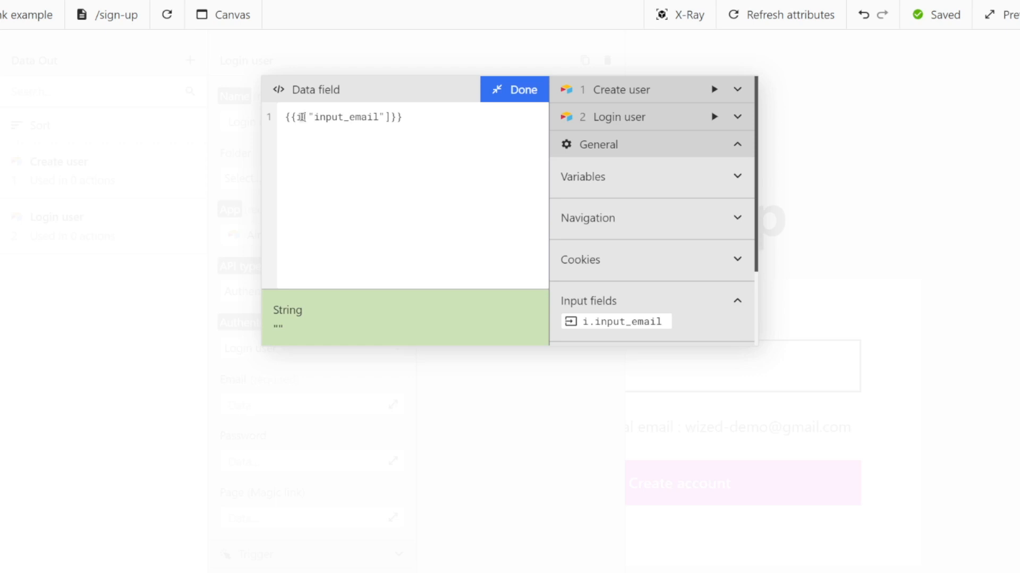
mouse_move(299, 117)
left_mouse_down()
mouse_move(396, 121)
mouse_move(296, 118)
left_mouse_up()
left_click(396, 117)
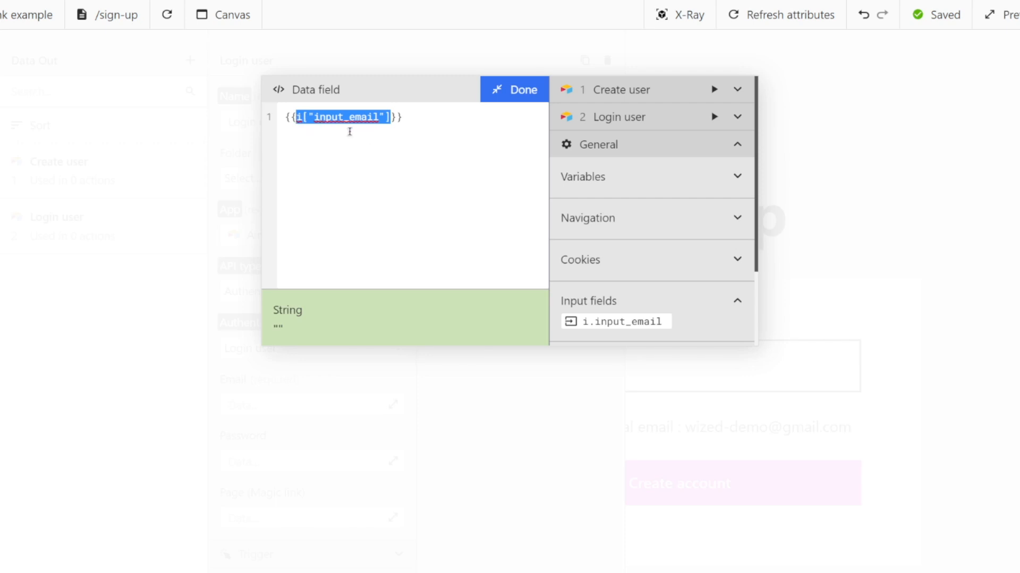
left_click(516, 89)
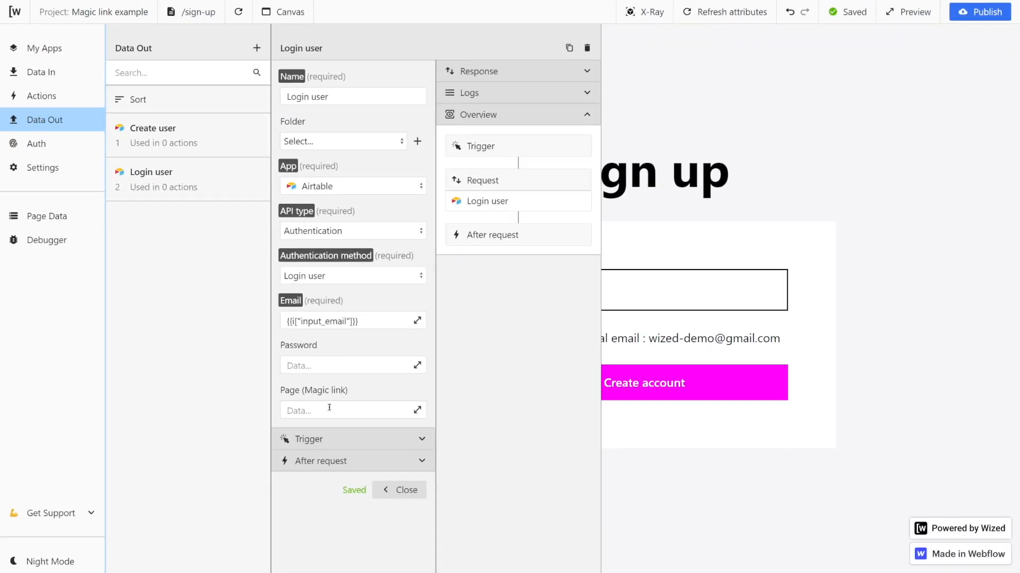
Set the Login user request's magic link page to /dashboard/my-schools.
left_click(300, 416)
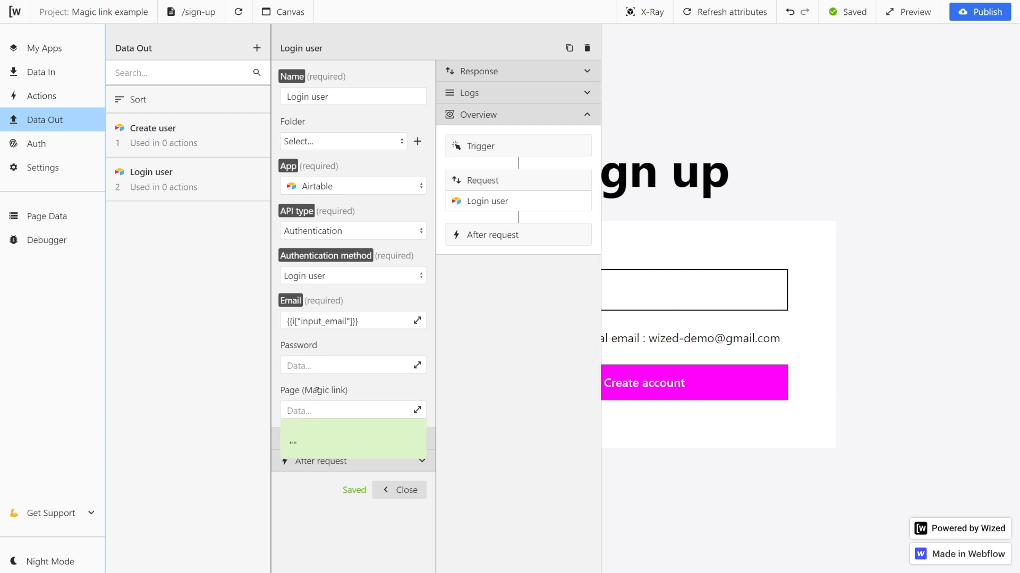
type("/da")
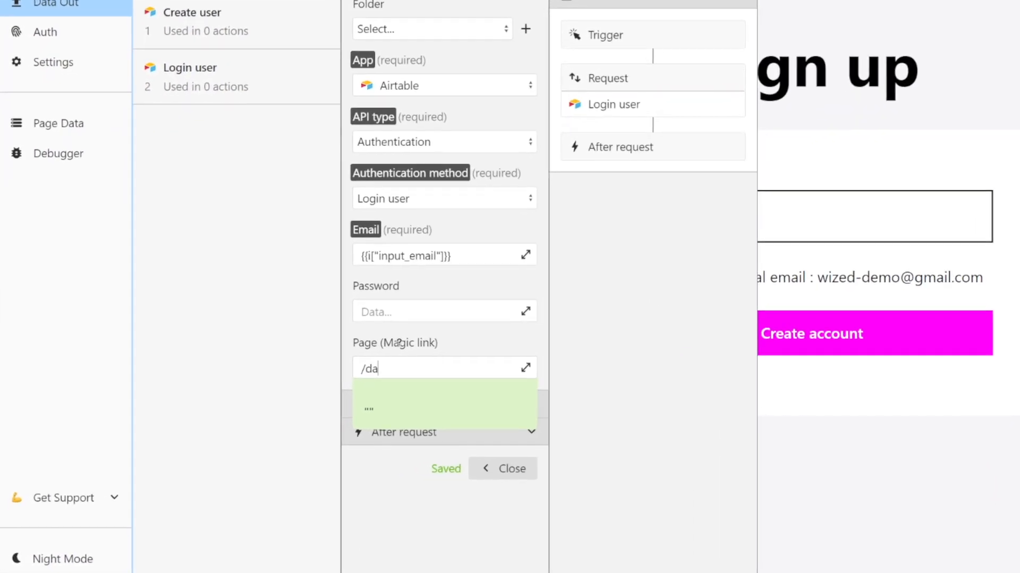
type("shboard/")
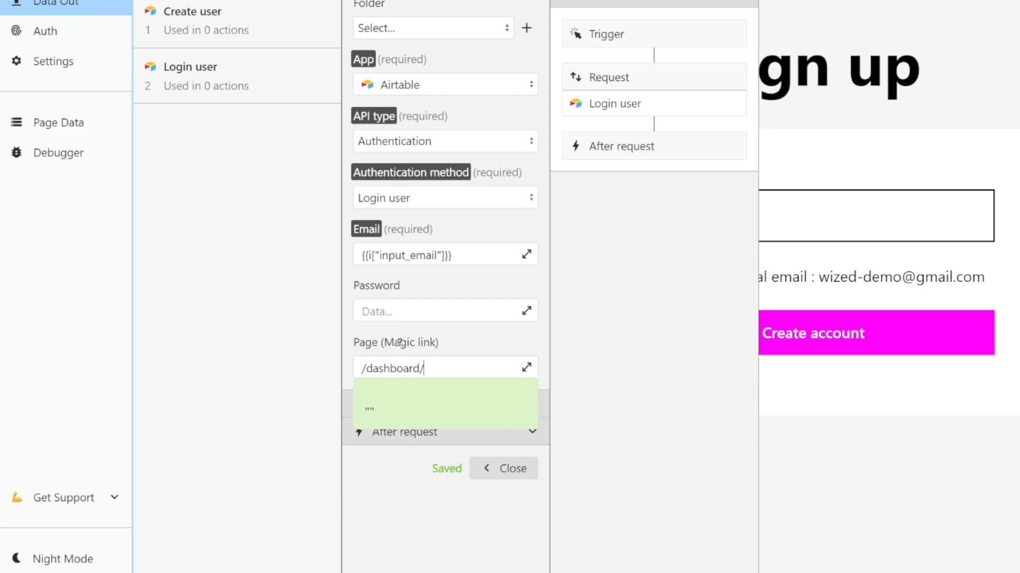
type("my-schools")
left_click(457, 346)
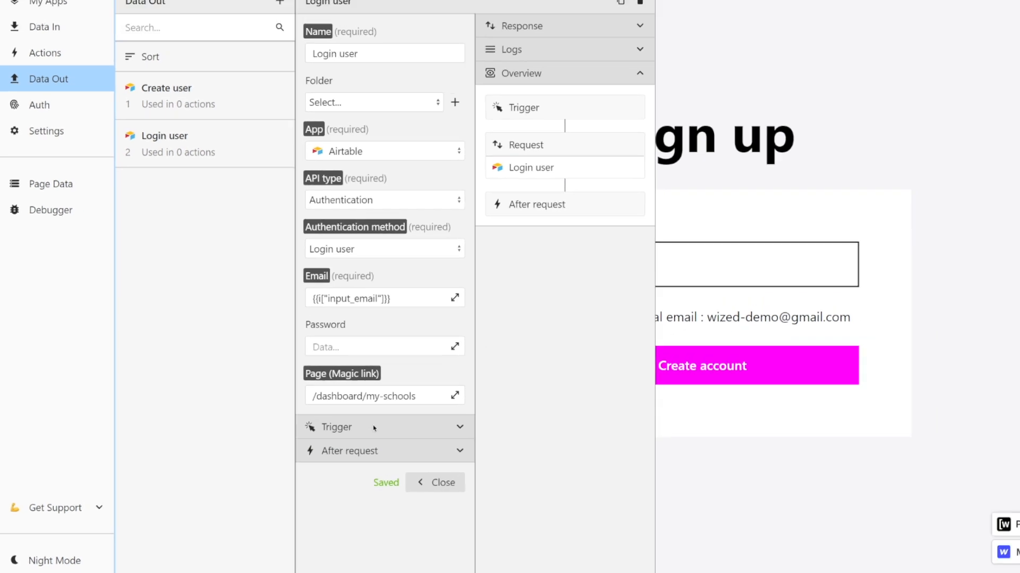
Close the request and add a new action named Submit signup.
left_click(432, 481)
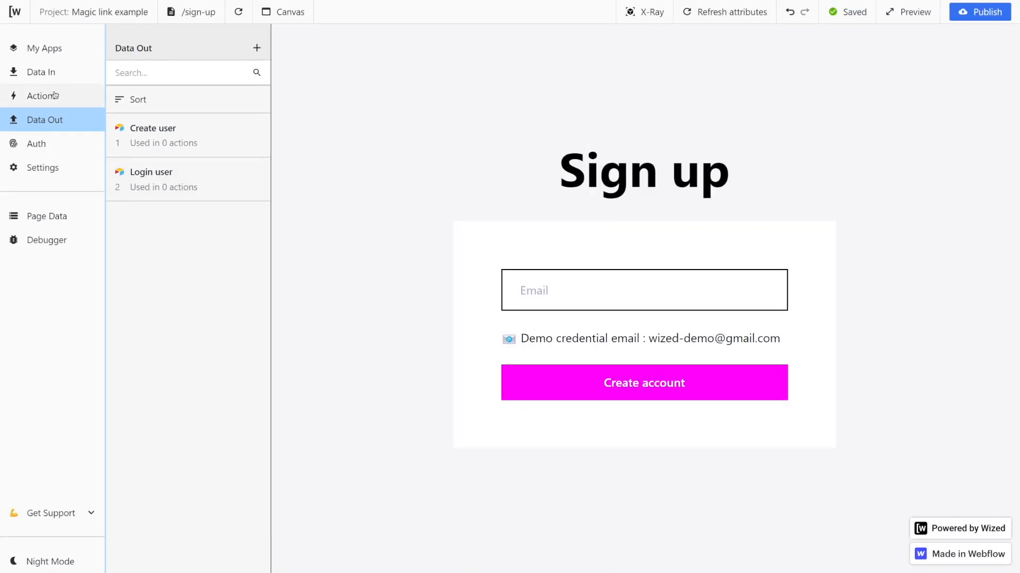
left_click(54, 96)
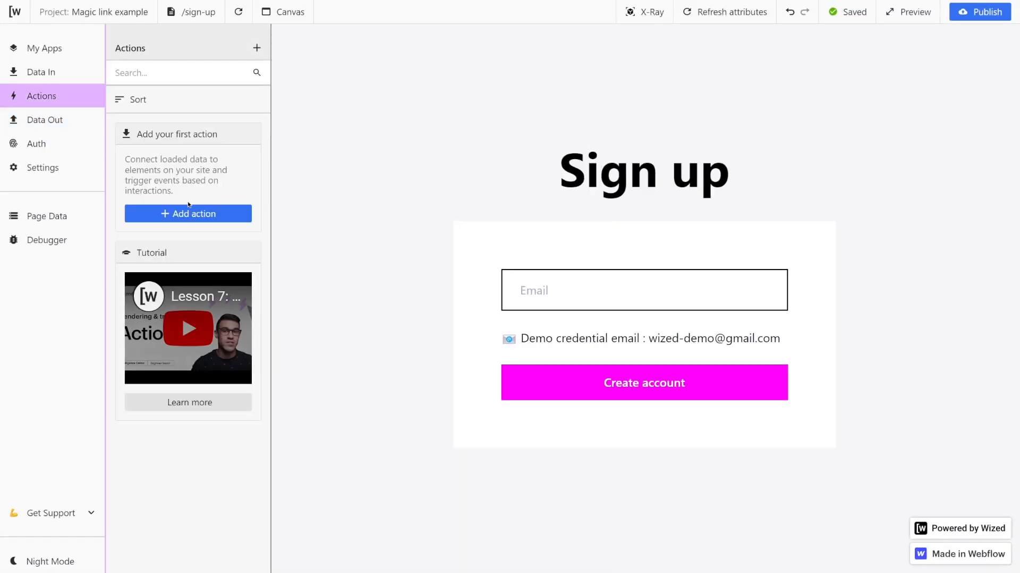
left_click(204, 215)
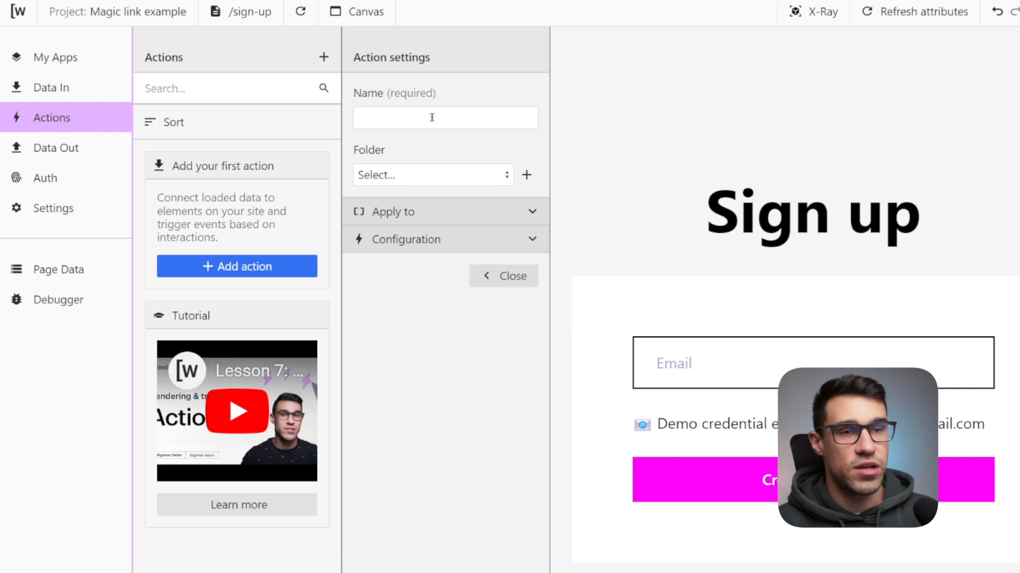
type("Su")
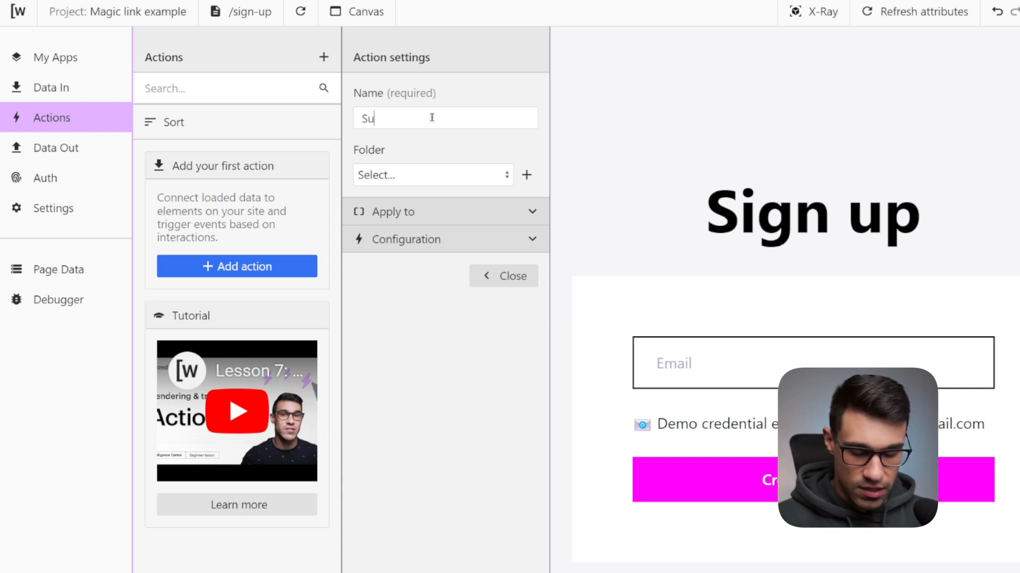
type("bmit sib")
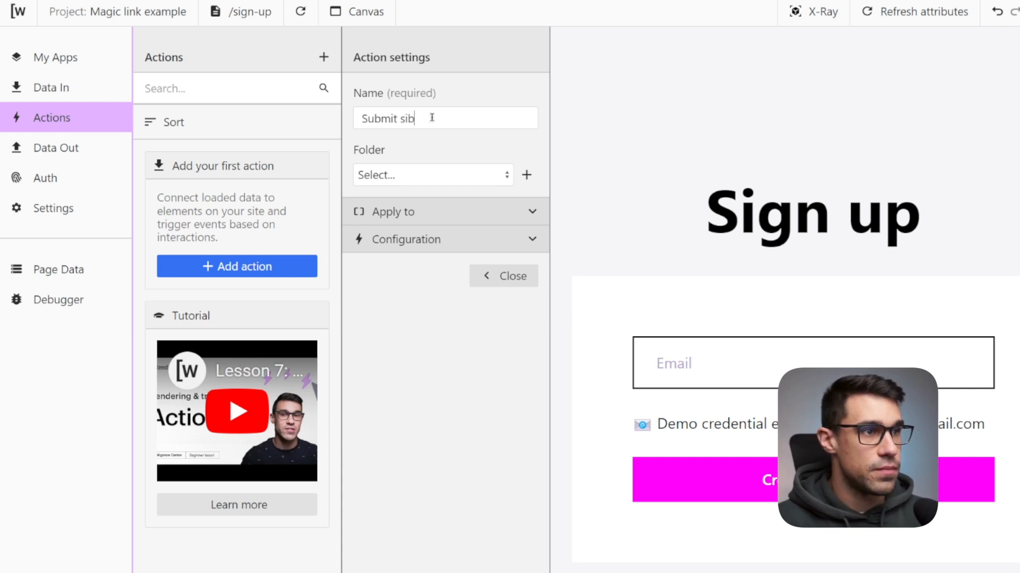
key("BackSpace")
type("gnup")
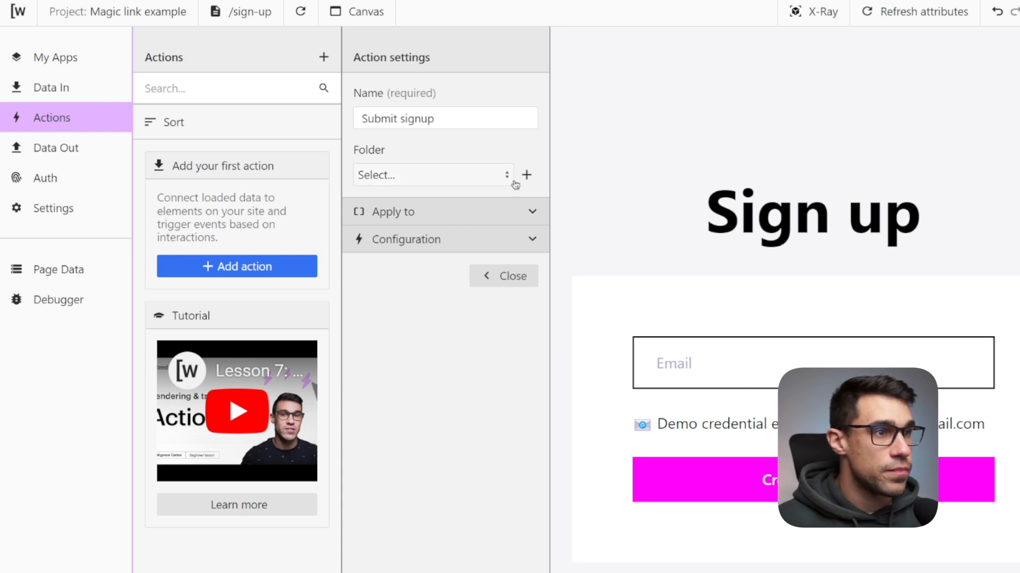
Apply the Submit signup action to the submit_signup attribute.
left_click(529, 211)
left_click(454, 244)
left_click(439, 274)
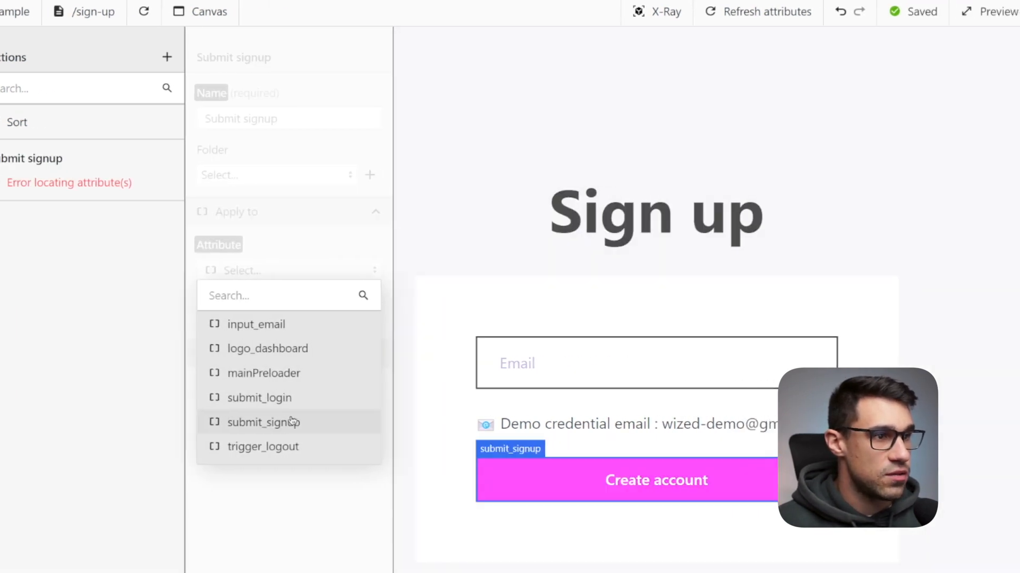
left_click(274, 424)
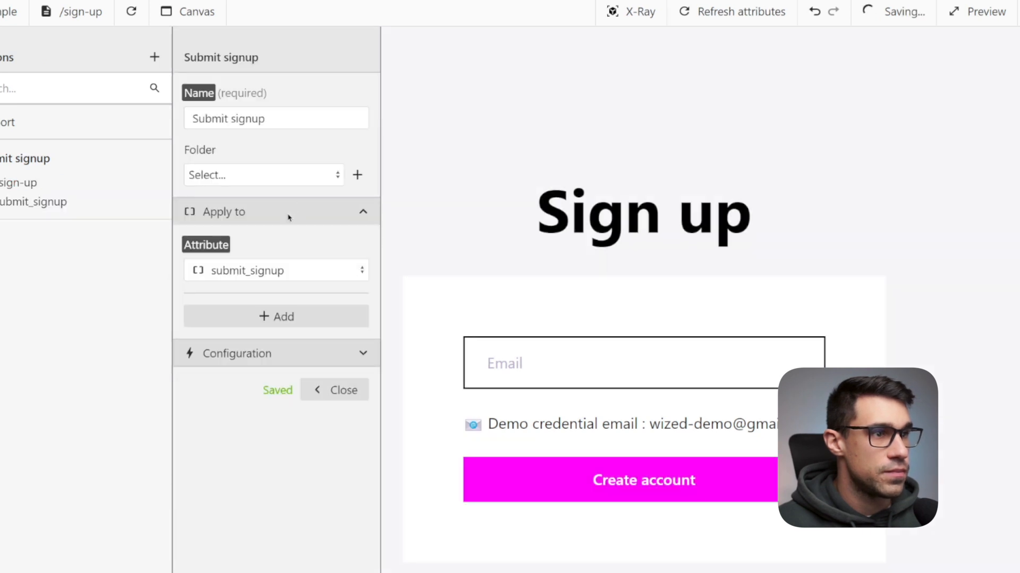
Configure the Submit signup action to perform the Create user request on click, then close it.
left_click(359, 351)
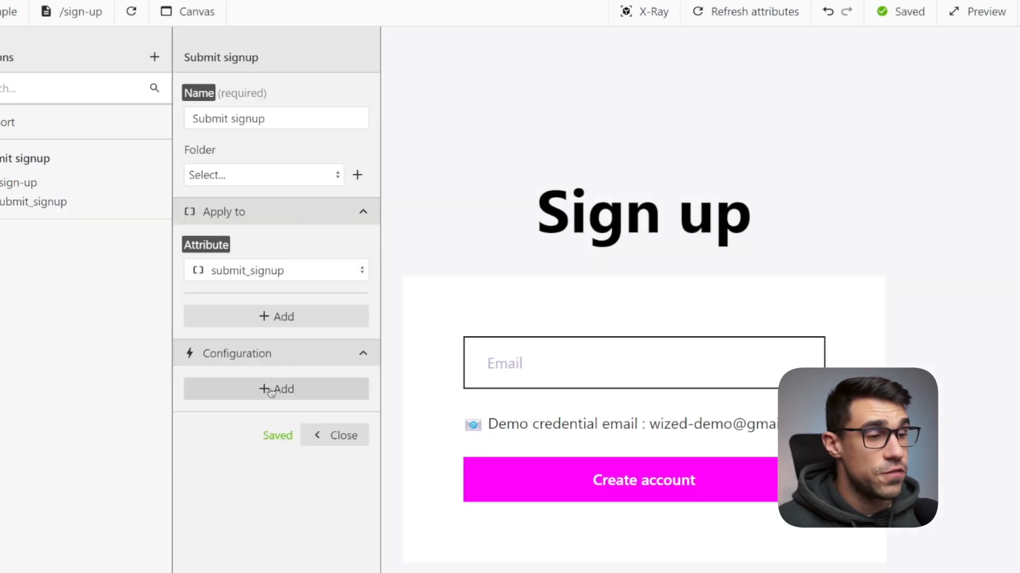
left_click(272, 389)
left_click(244, 418)
left_click(217, 418)
left_click(221, 345)
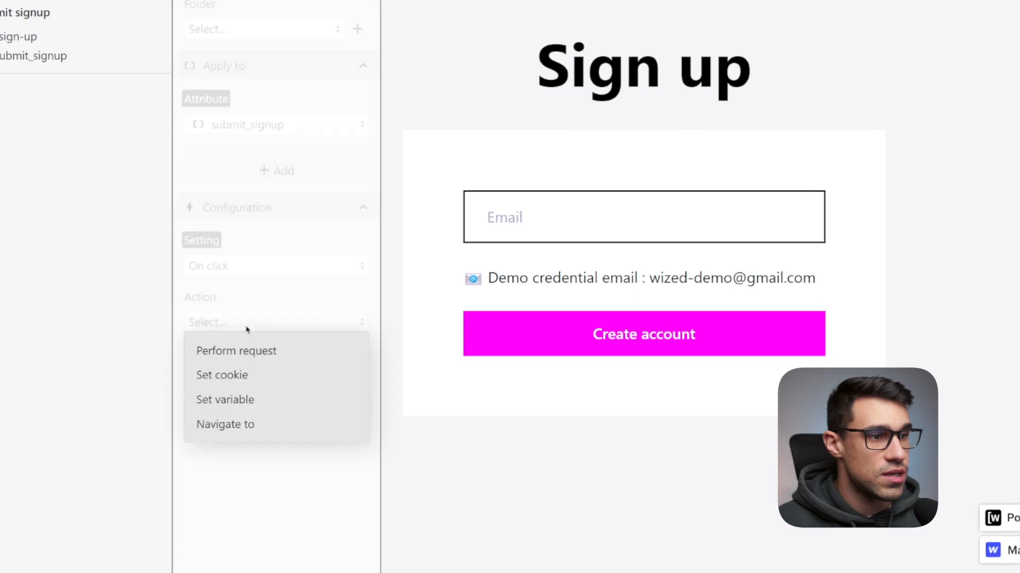
left_click(233, 349)
left_click(243, 407)
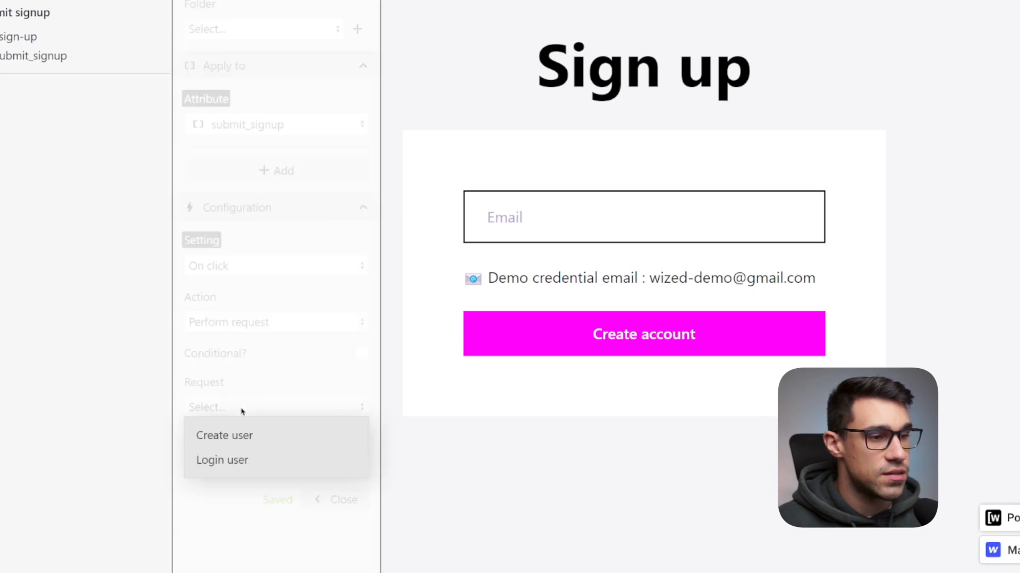
left_click(232, 435)
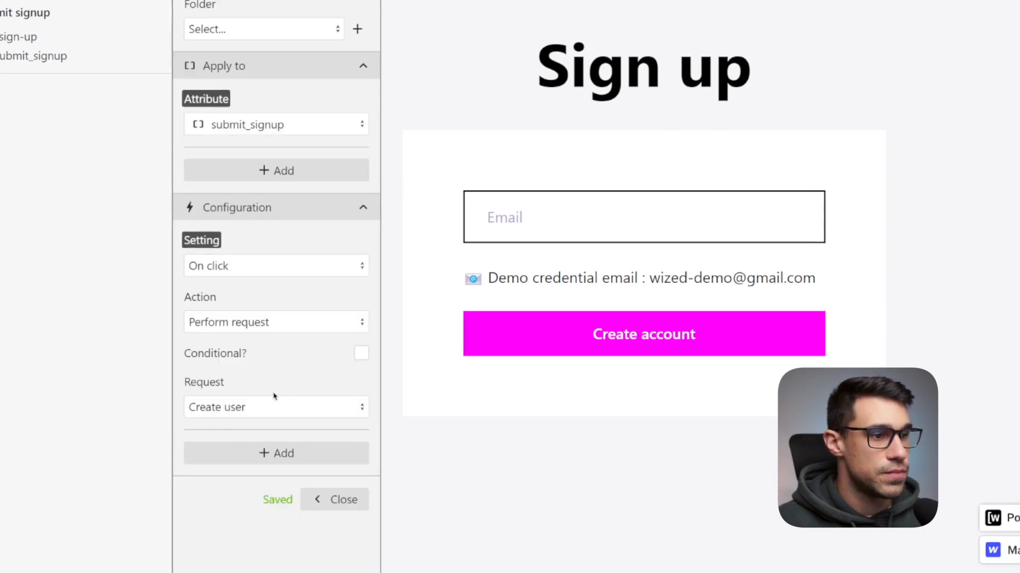
left_click(334, 499)
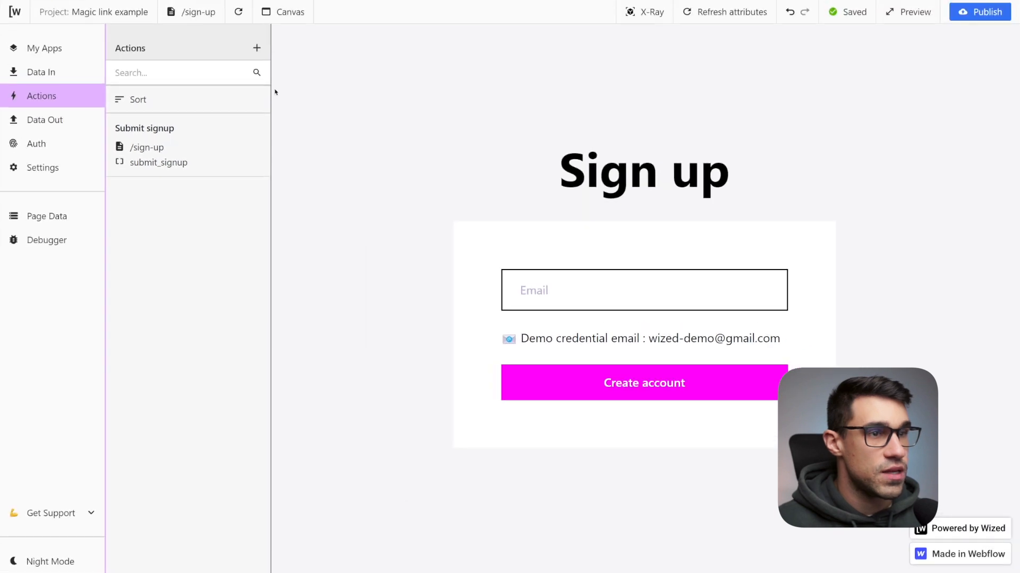
Duplicate the Submit signup action and rename the copy Submit login.
left_click(224, 137)
left_click(404, 49)
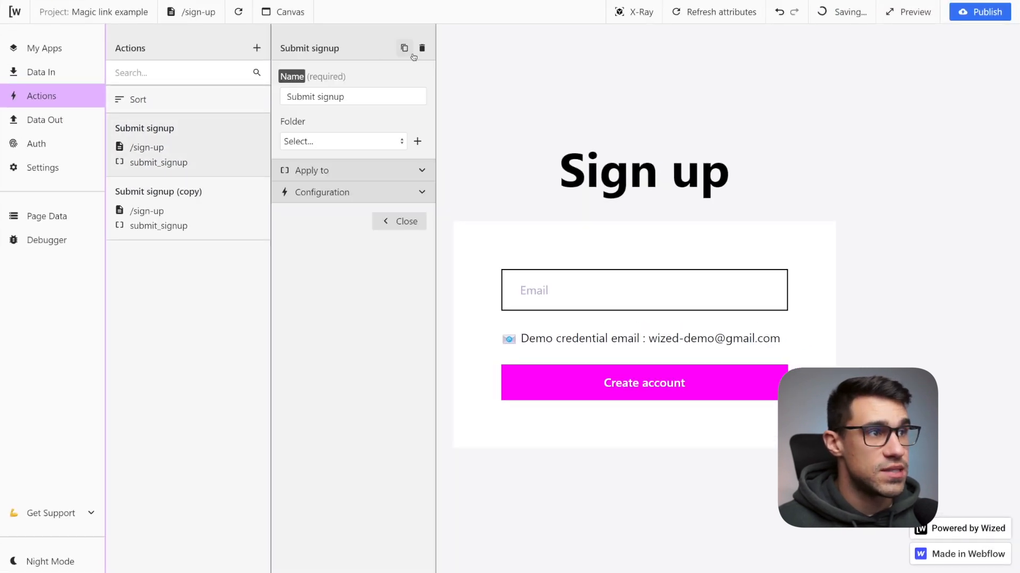
left_click(194, 200)
left_click_drag(382, 96, 315, 96)
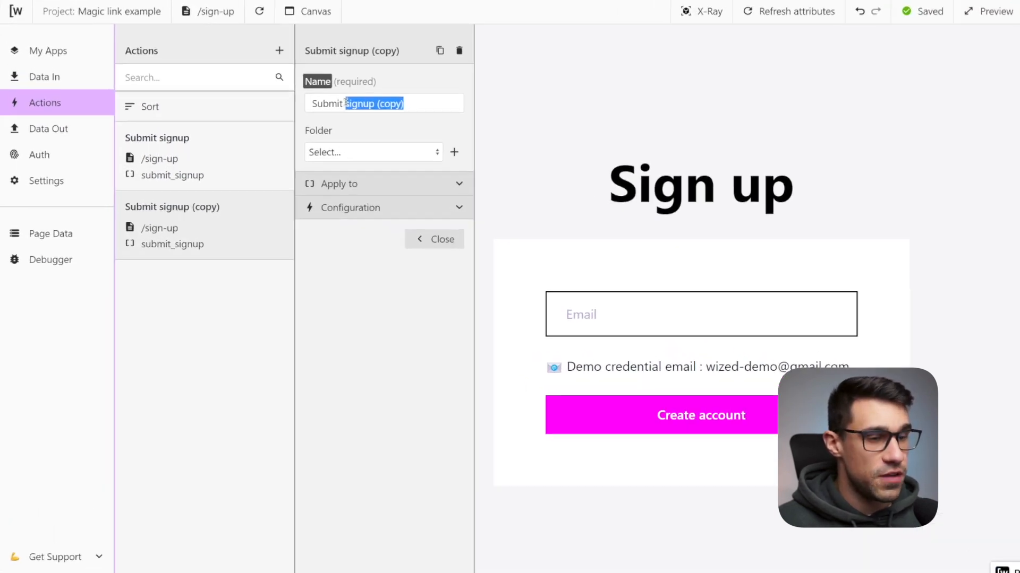
type("login")
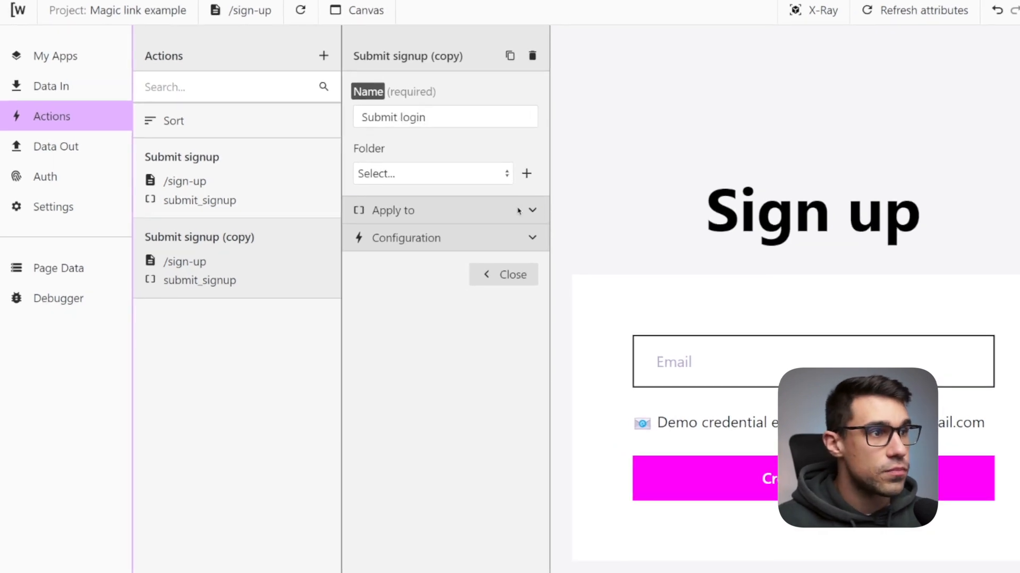
Apply the Submit login action to the submit_login attribute and set its request to Login user.
left_click(519, 211)
left_click(461, 270)
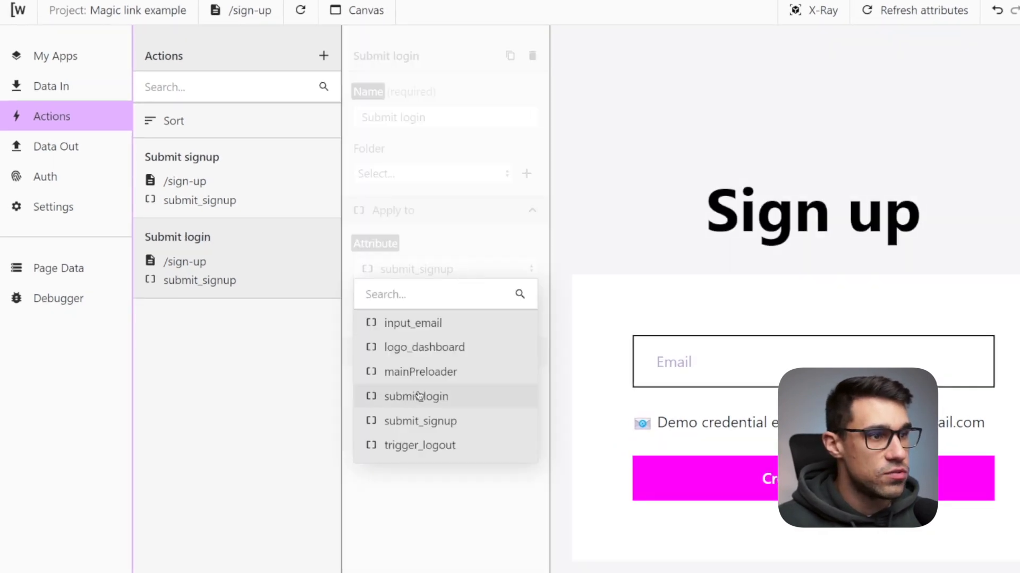
left_click(435, 408)
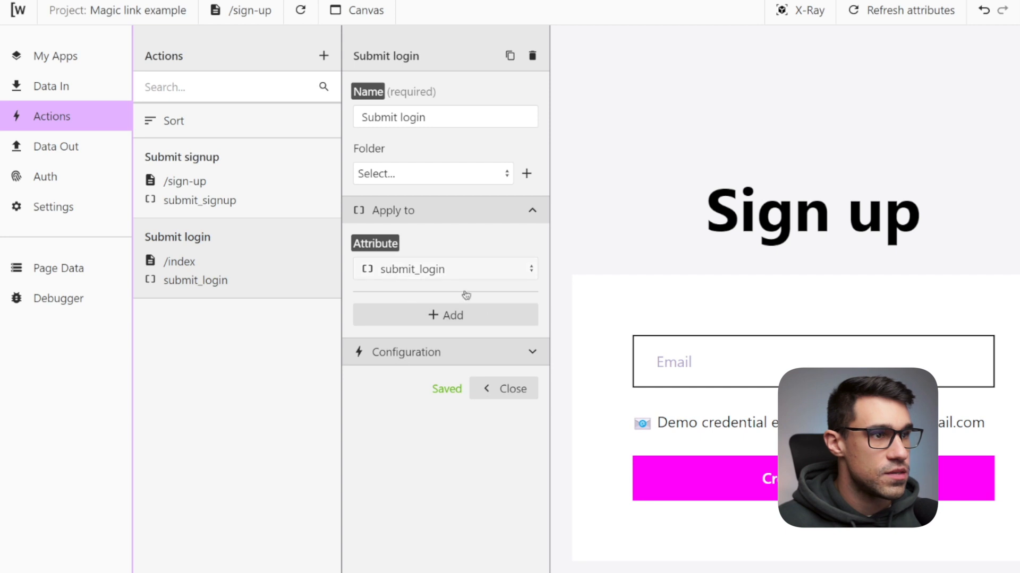
left_click(530, 352)
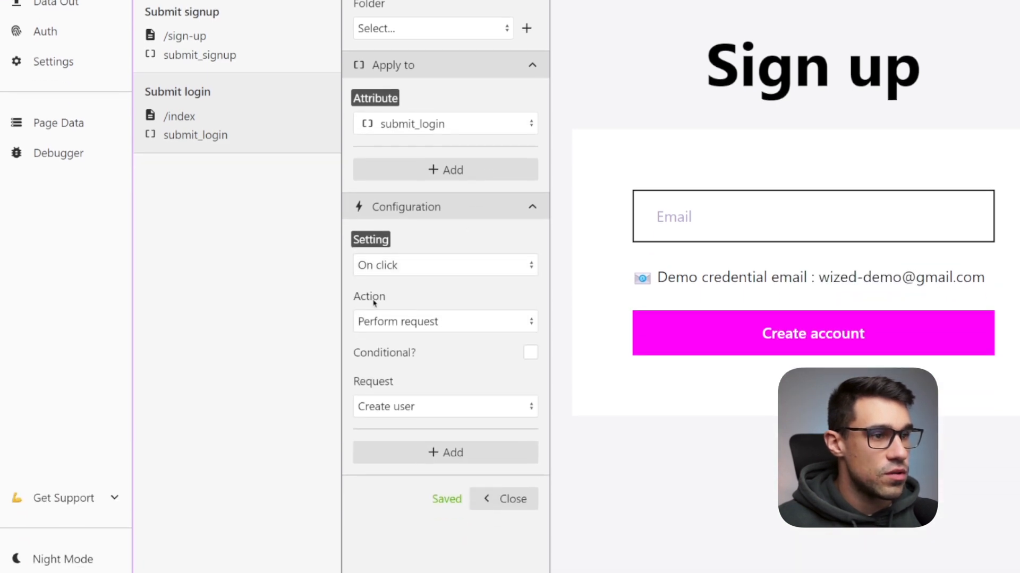
left_click(432, 409)
left_click(418, 460)
left_click(478, 499)
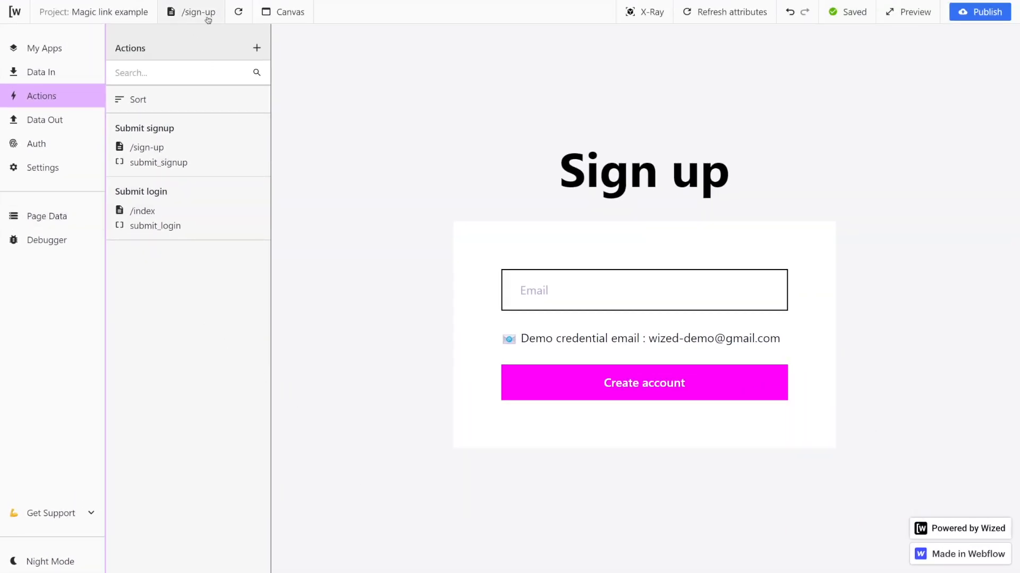
Reload the page, expand the Create user page data, and submit the sign-up form with an email address.
left_click(237, 16)
left_click(61, 217)
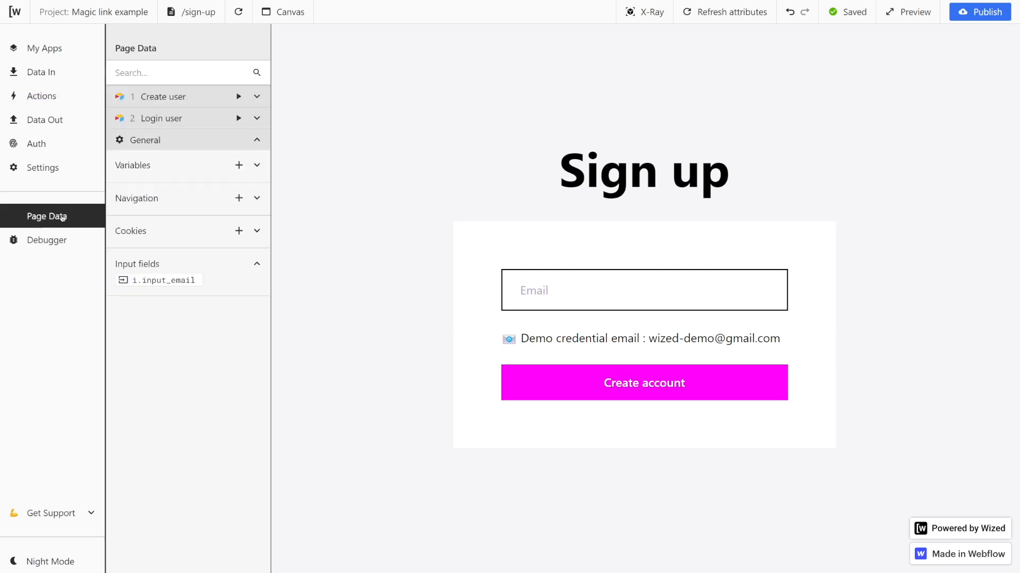
left_click(257, 96)
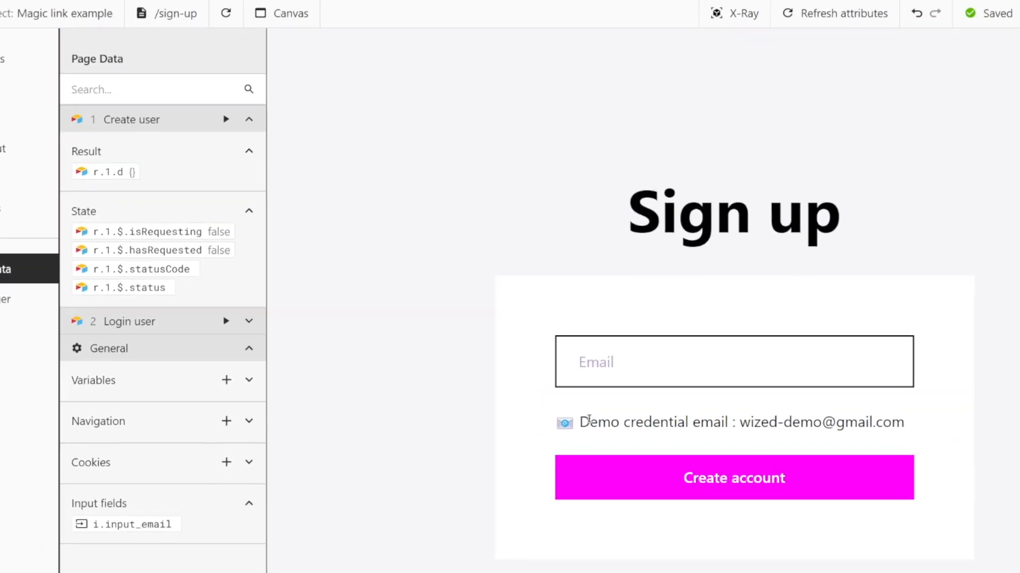
left_click(596, 364)
left_click(662, 428)
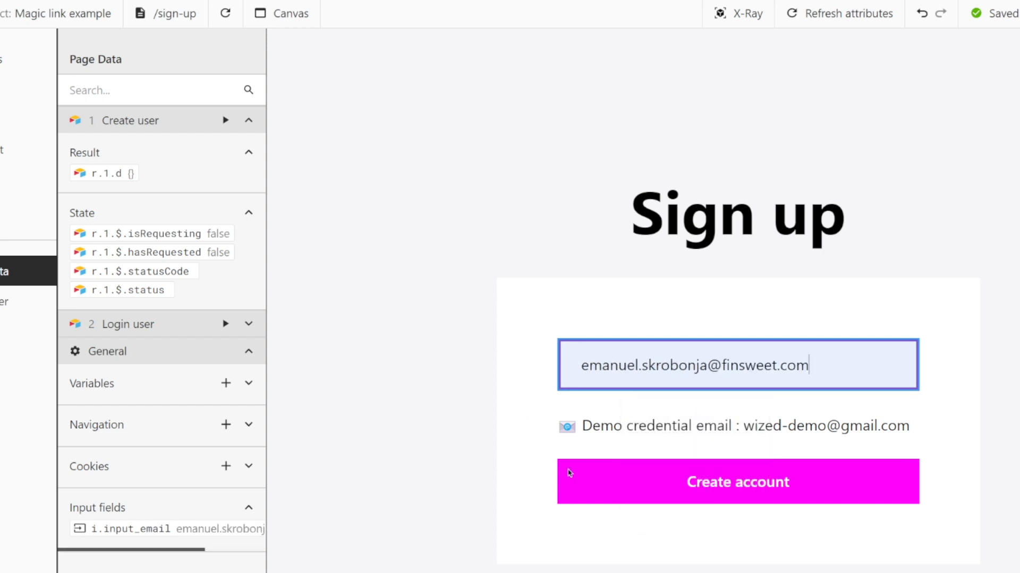
left_click(622, 482)
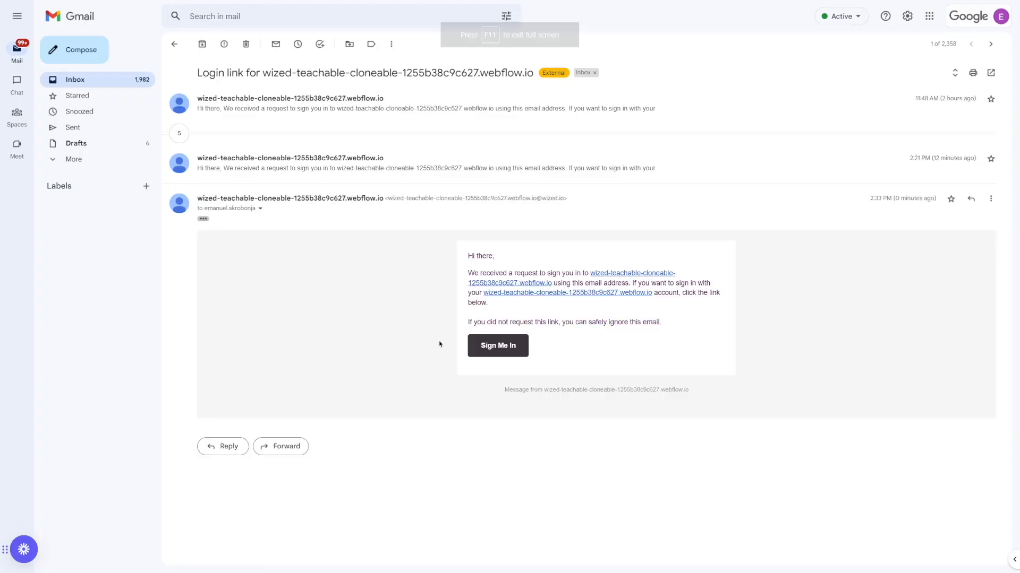
In Gmail, open the email's Sign Me In link, then remove the login-token value from the dashboard URL and reload.
left_click(491, 350)
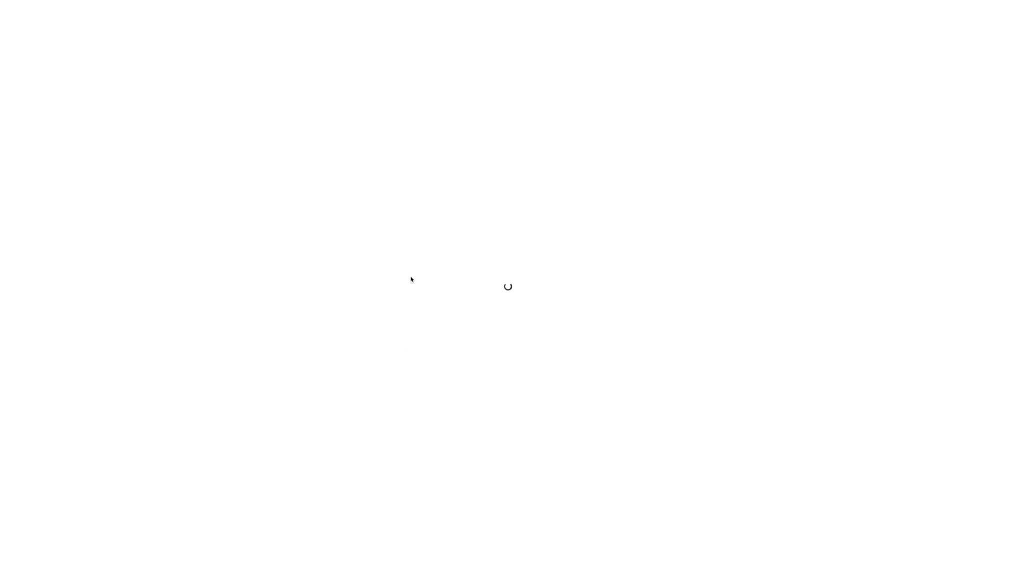
key("F11")
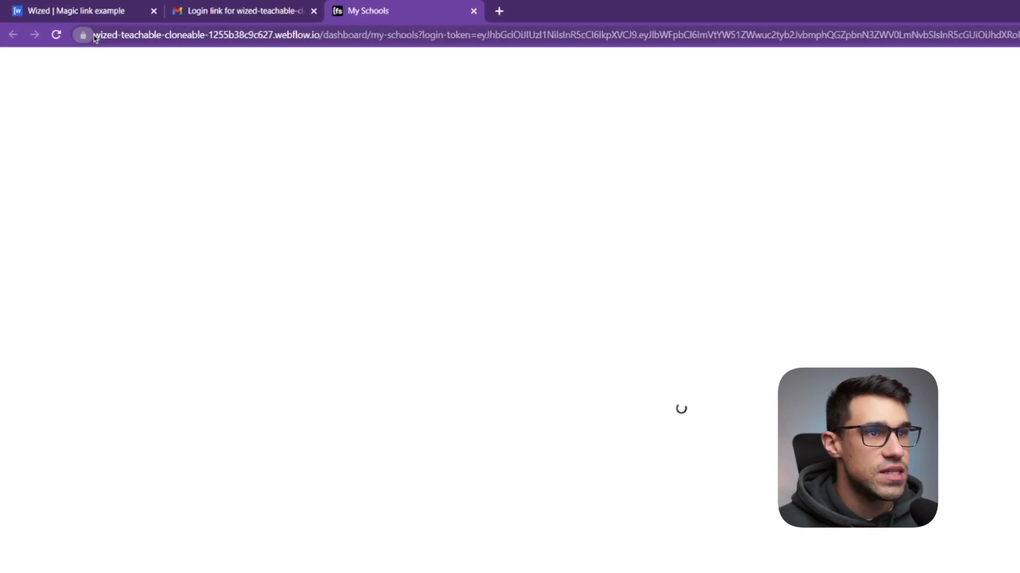
left_click(95, 36)
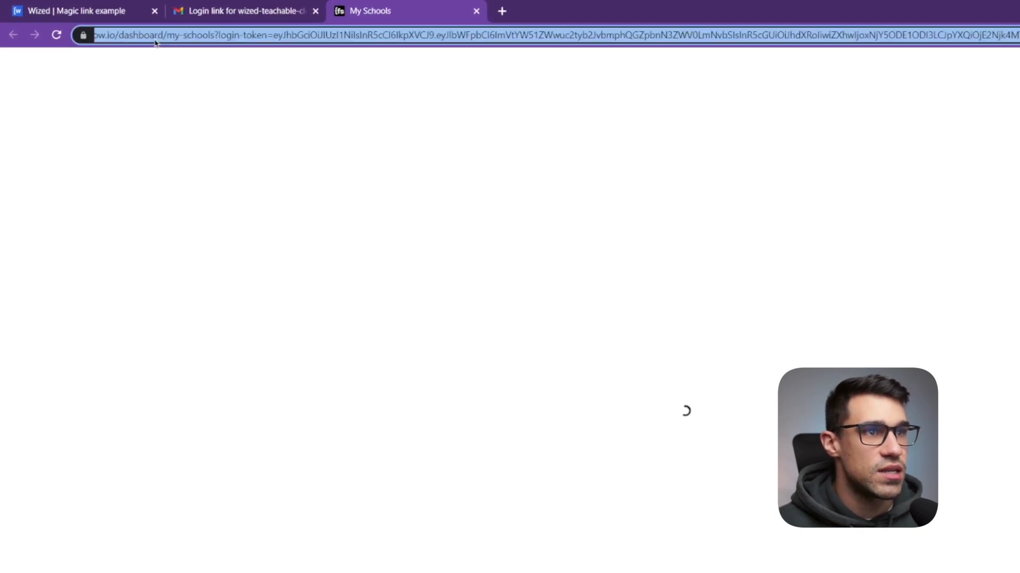
left_click(148, 36)
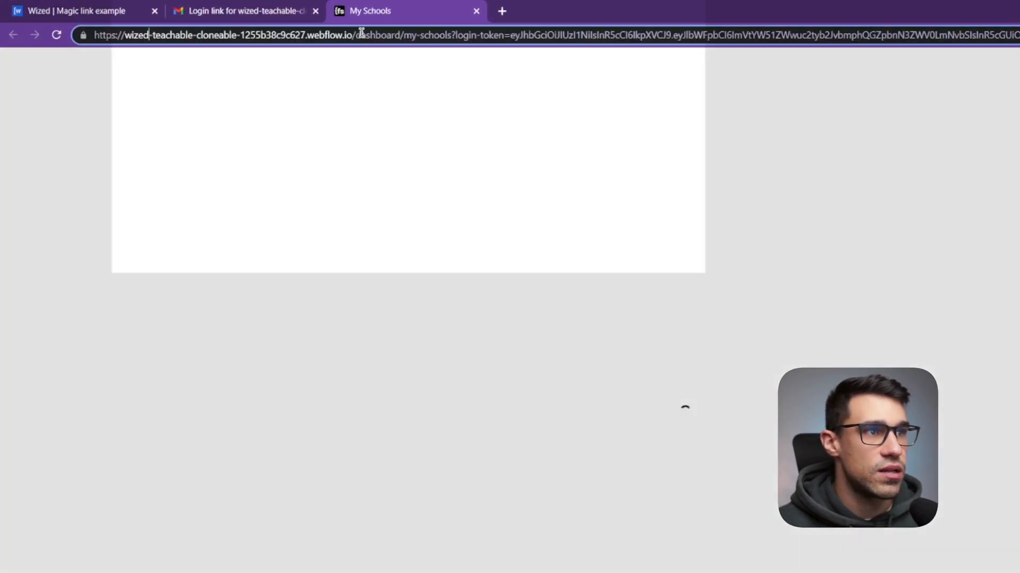
left_click_drag(357, 35, 447, 36)
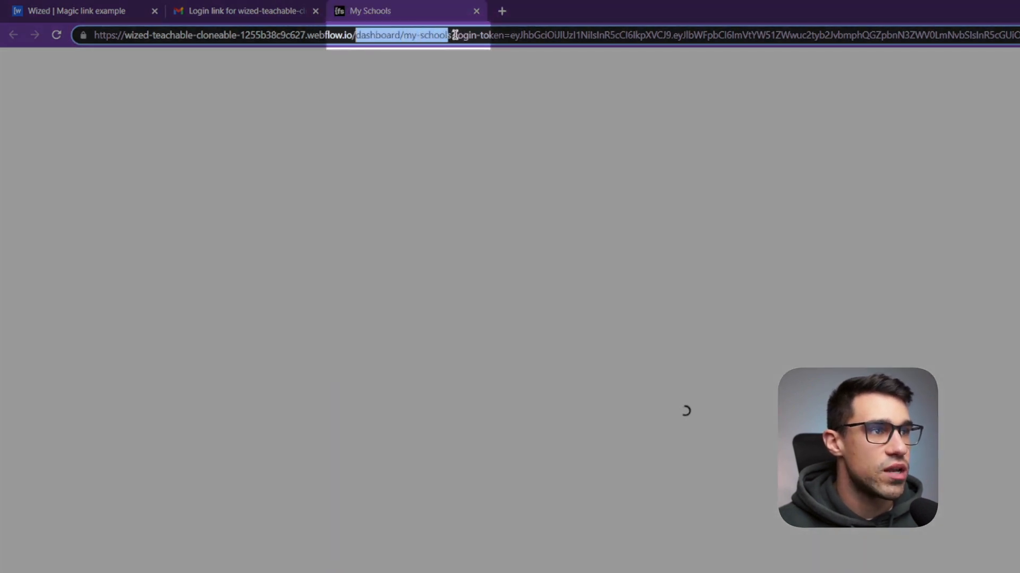
left_click_drag(456, 35, 986, 35)
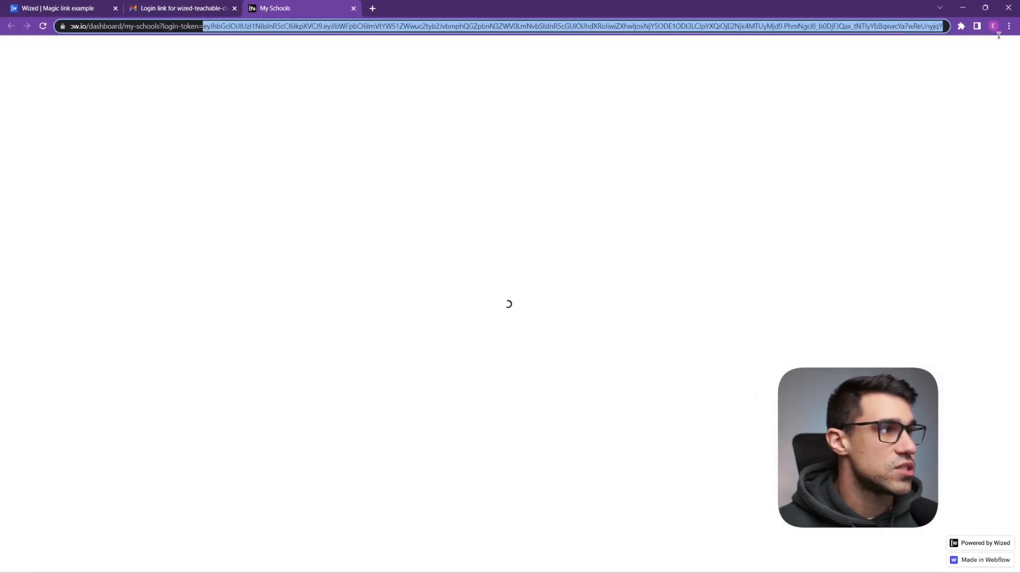
key("BackSpace")
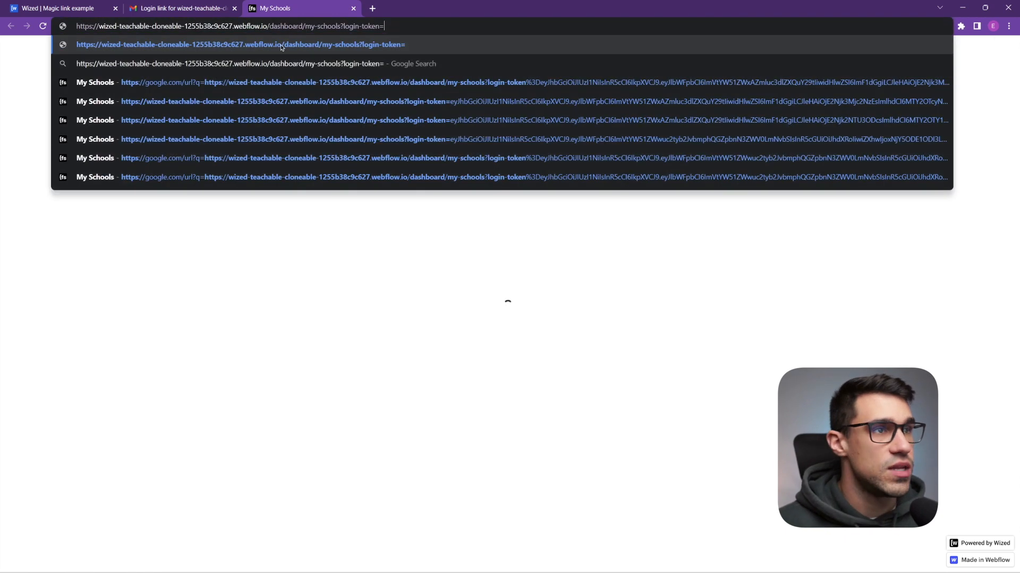
key("Return")
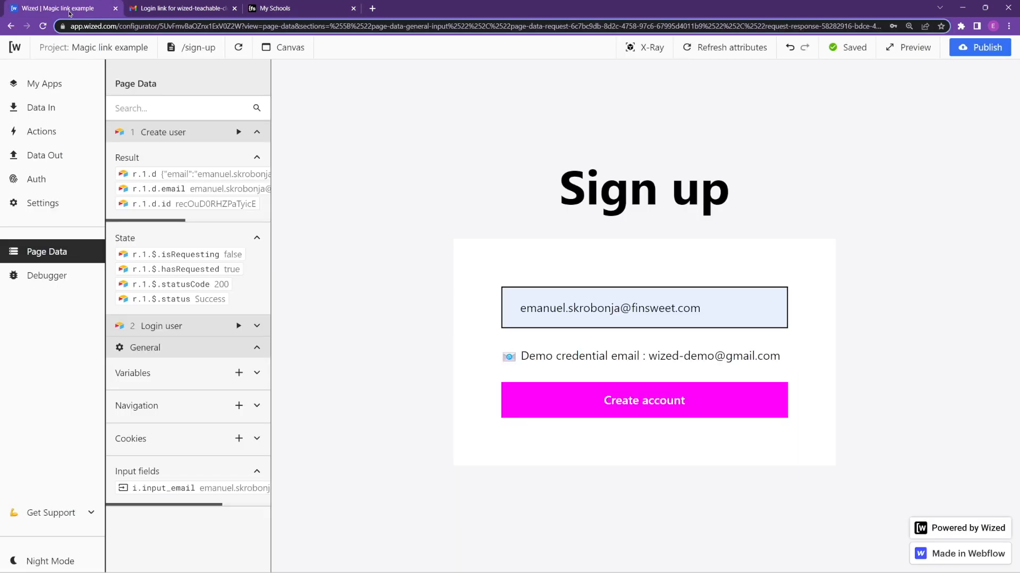
Create a Load user authentication request and set its method to Load user.
key("F11")
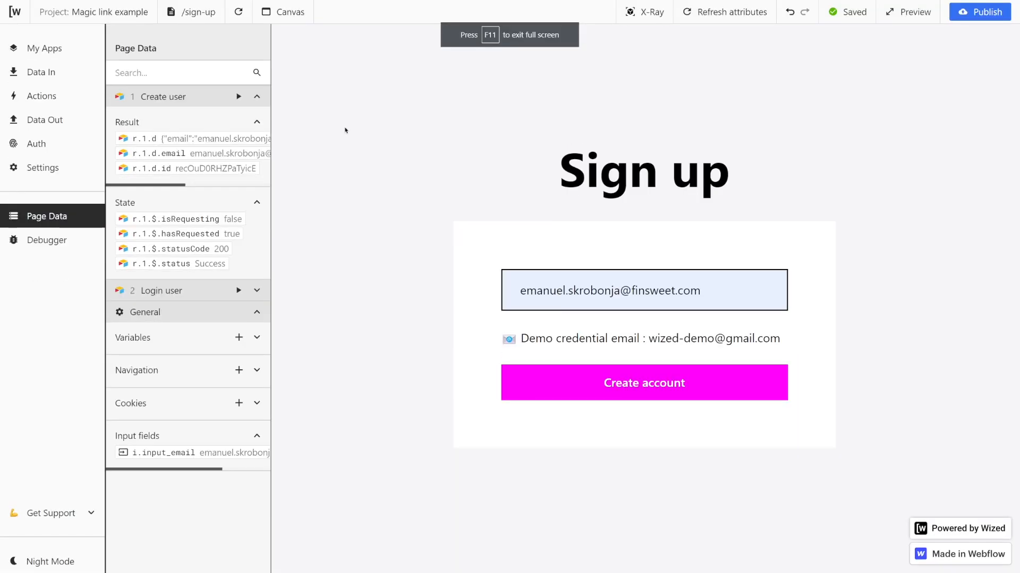
left_click(22, 148)
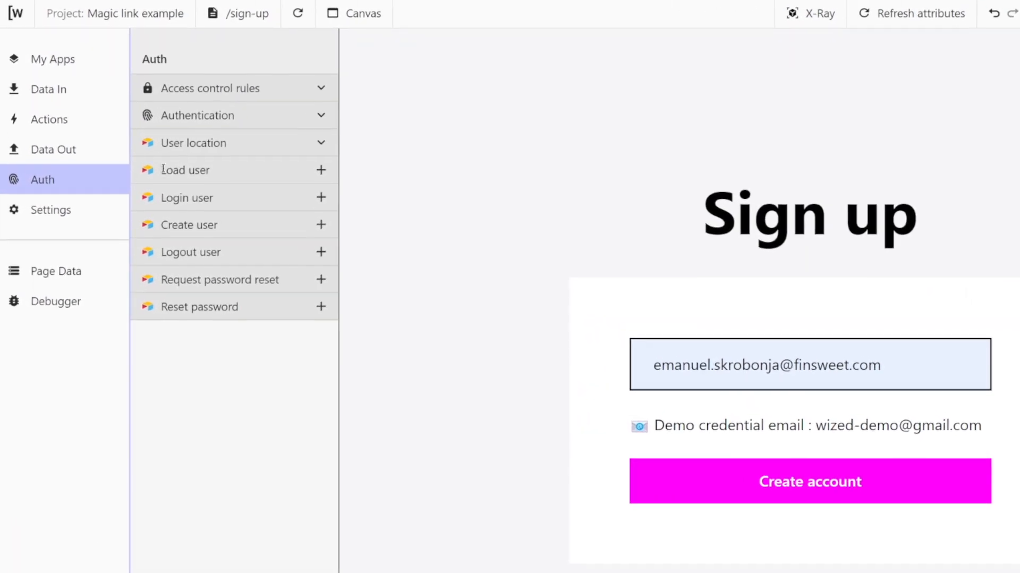
left_click_drag(134, 142, 172, 143)
left_click(217, 175)
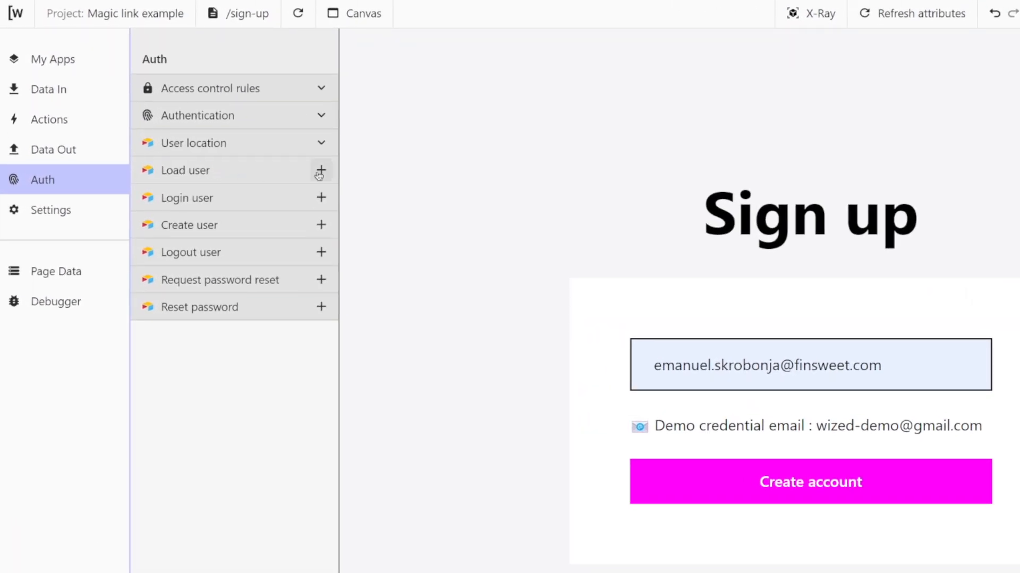
left_click(317, 175)
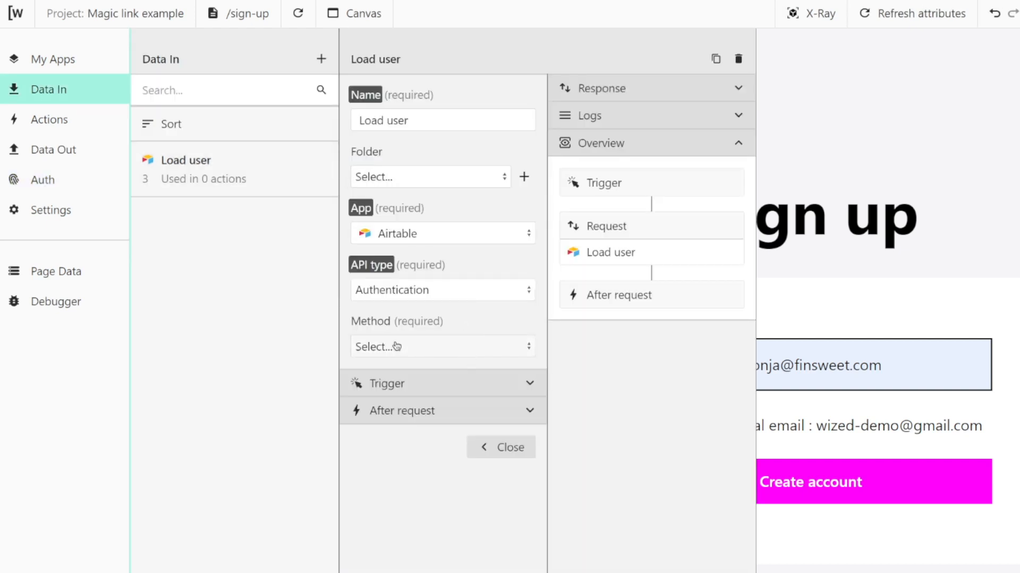
left_click(414, 348)
left_click(414, 376)
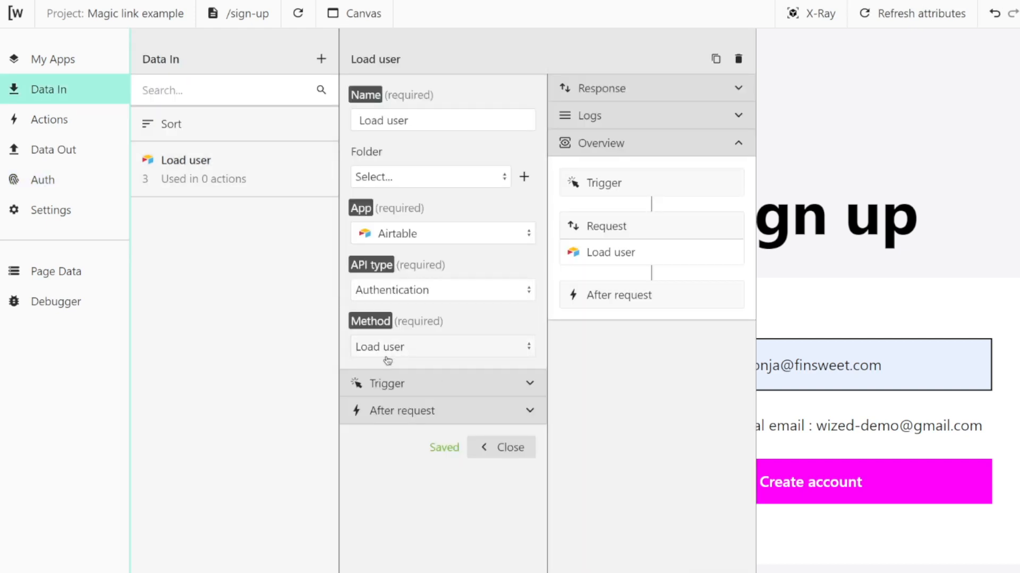
Set the Load user request to trigger on page load on the logo_dashboard attribute and close it.
left_click(532, 390)
left_click(444, 405)
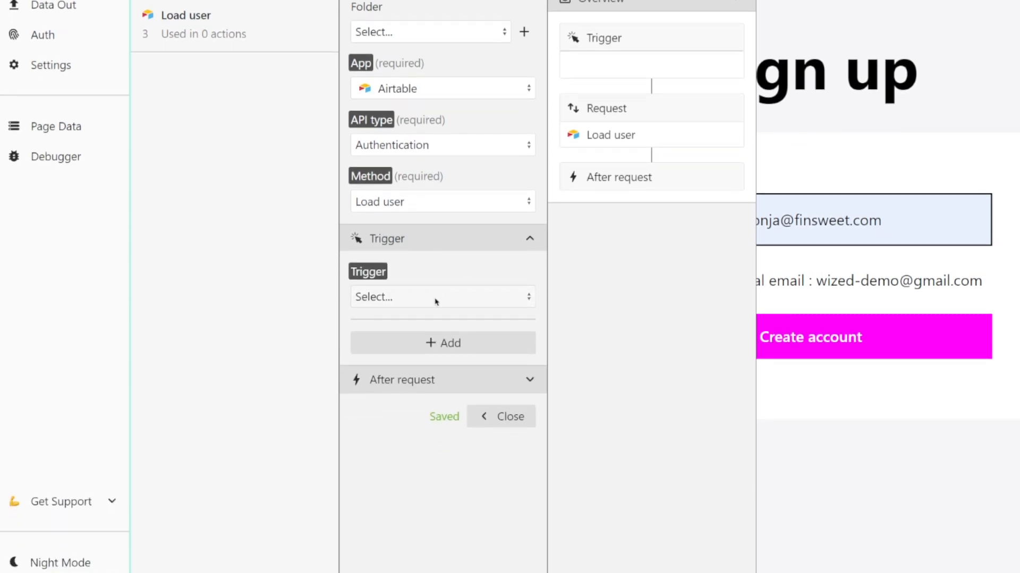
left_click(435, 427)
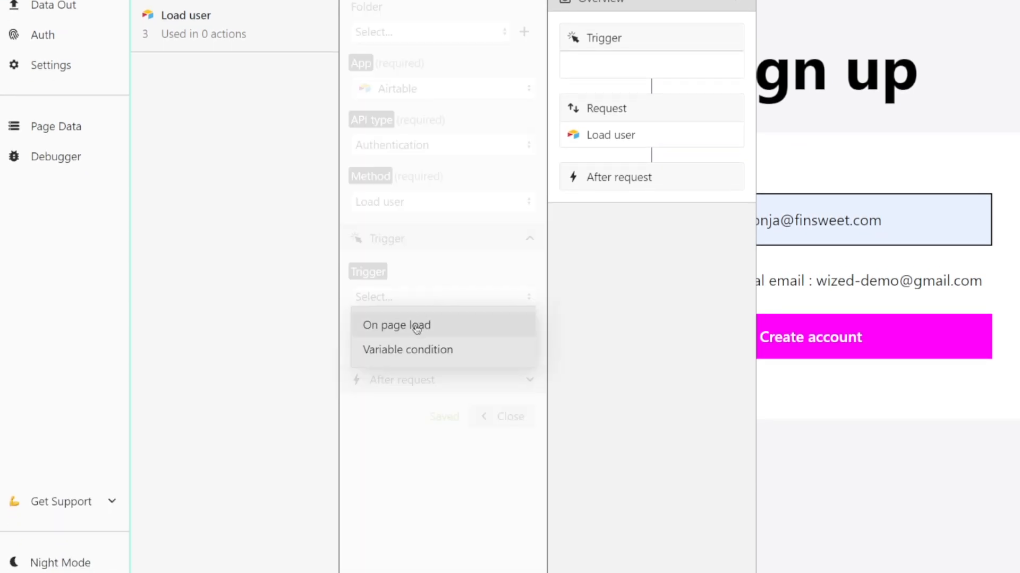
left_click(417, 327)
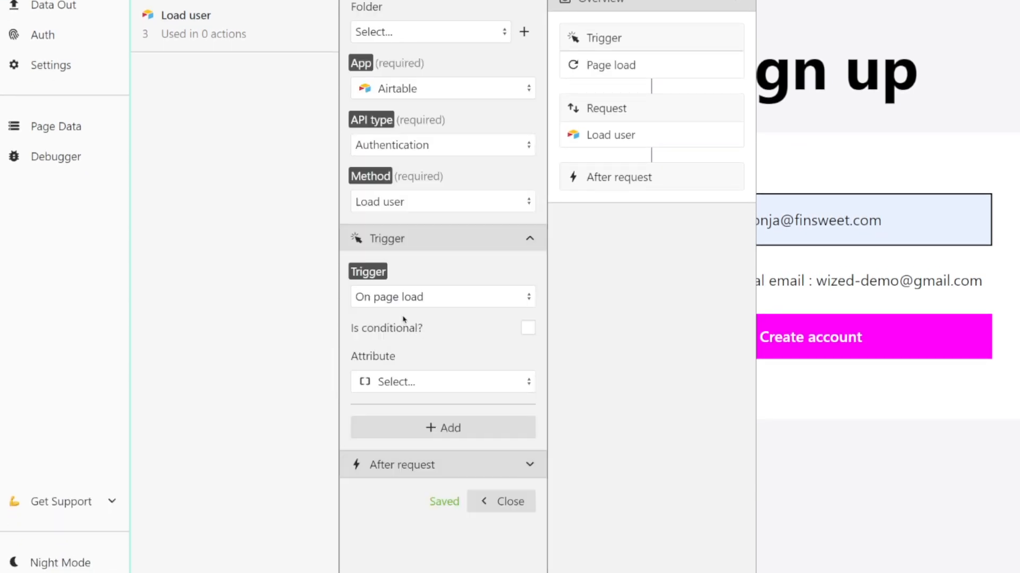
left_click(434, 384)
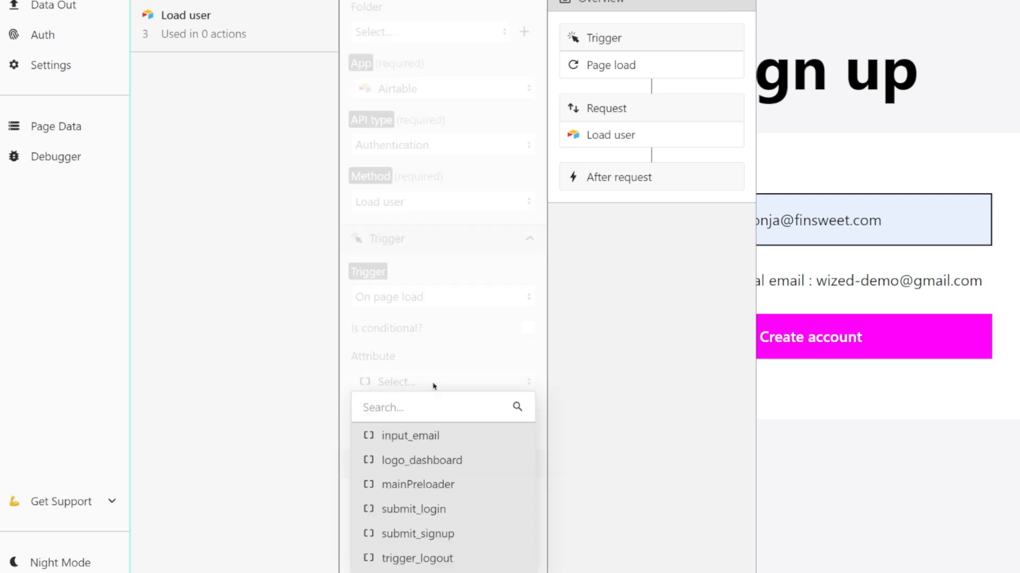
left_click(444, 466)
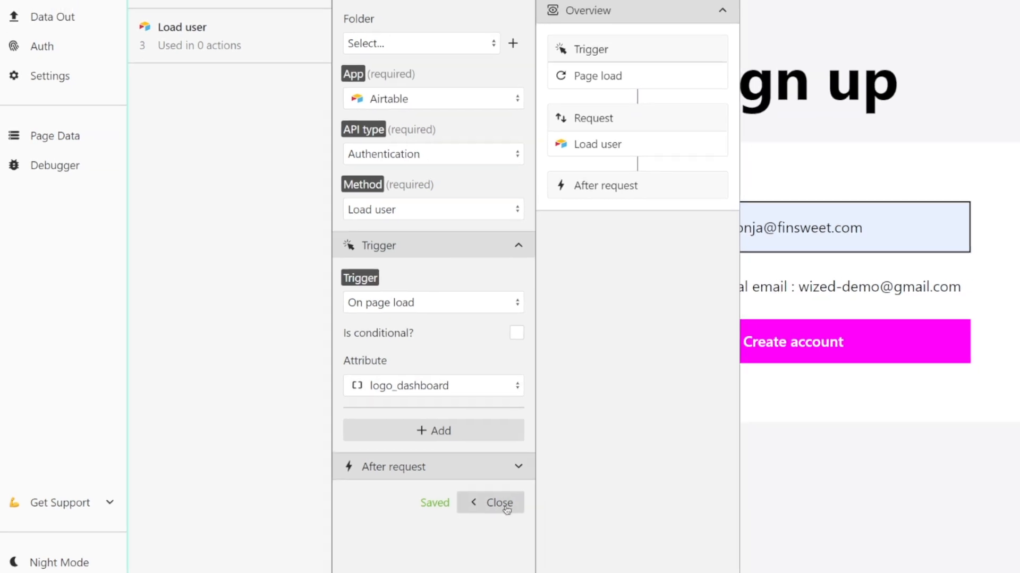
left_click(506, 509)
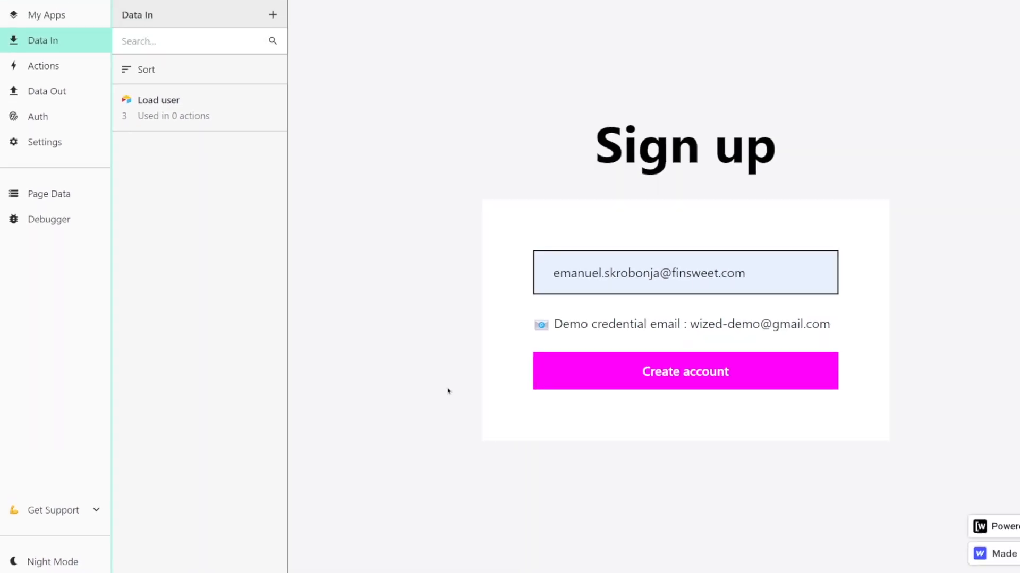
Switch the canvas to the /dashboard/settings page and inspect the Load user page data result.
left_click(53, 136)
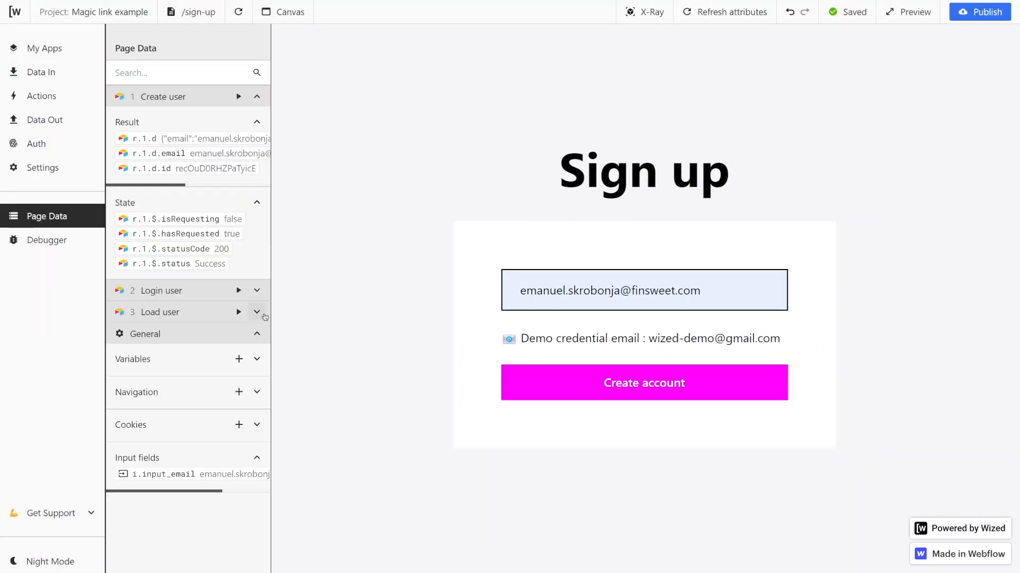
left_click(257, 312)
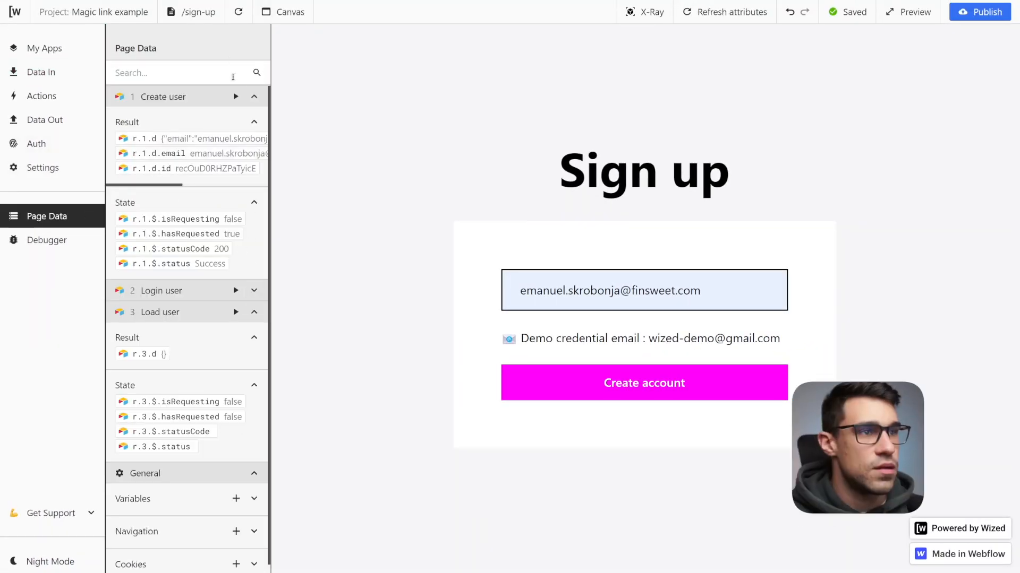
left_click(205, 12)
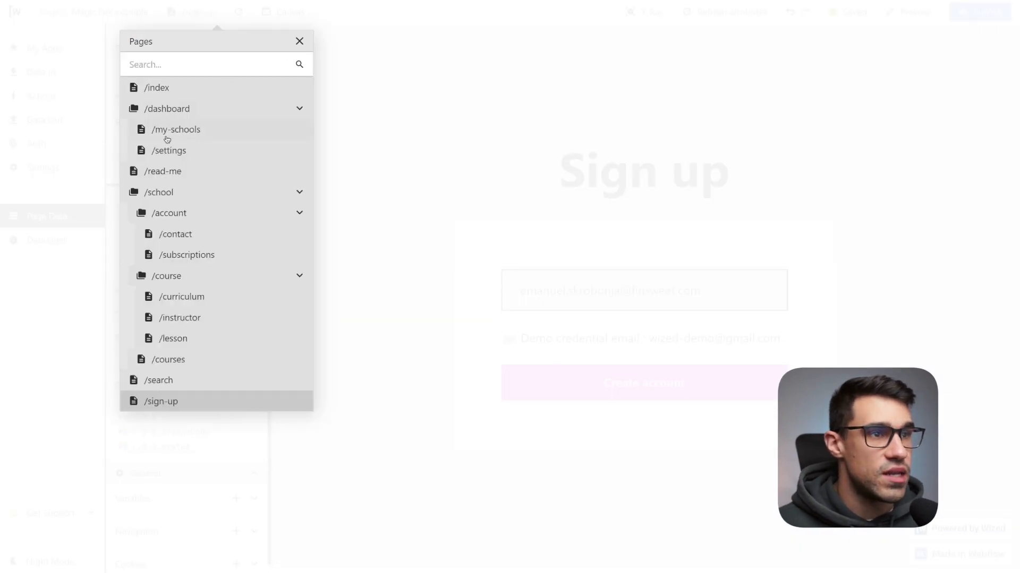
left_click(169, 151)
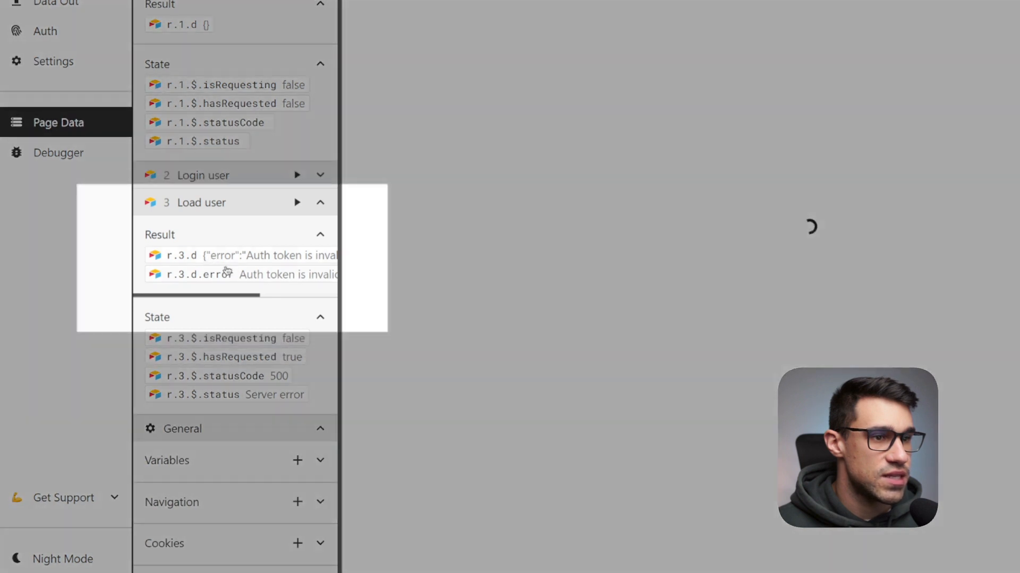
scroll(234, 273, "right", 3)
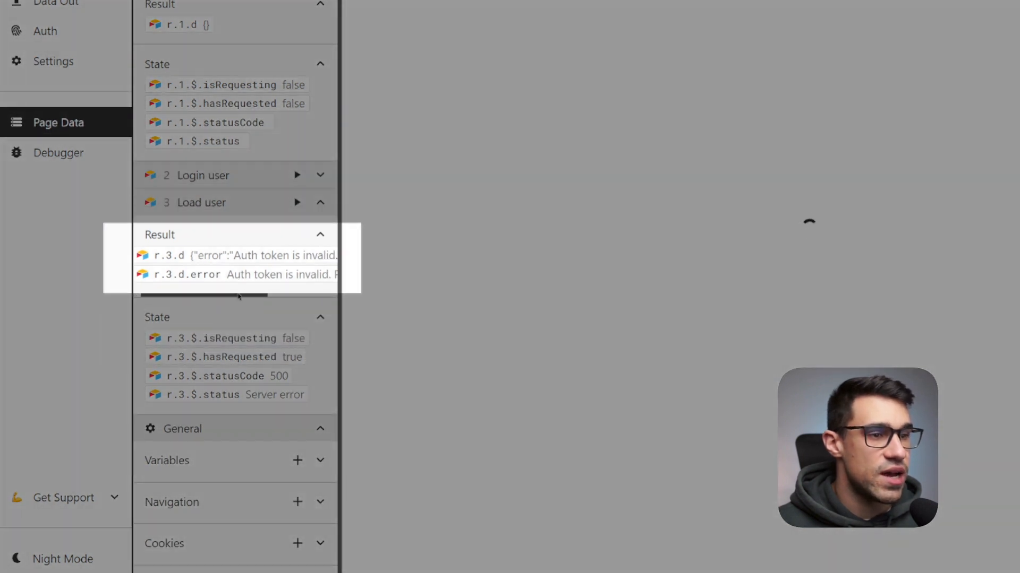
scroll(245, 287, "right", 2)
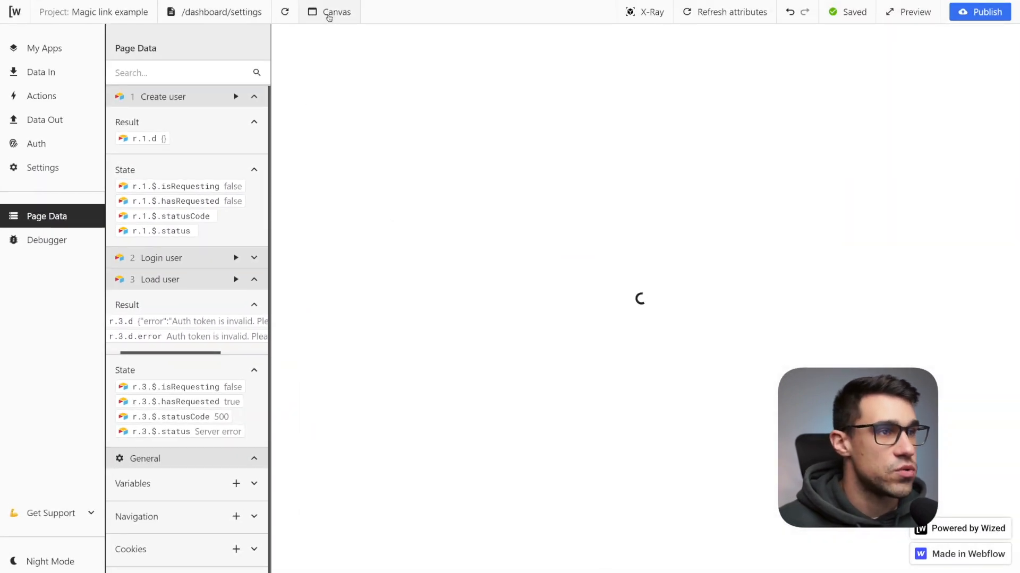
Add a canvas URL parameter named login-token, paste the login token as its value, and close the canvas panel.
left_click(334, 13)
left_click(407, 232)
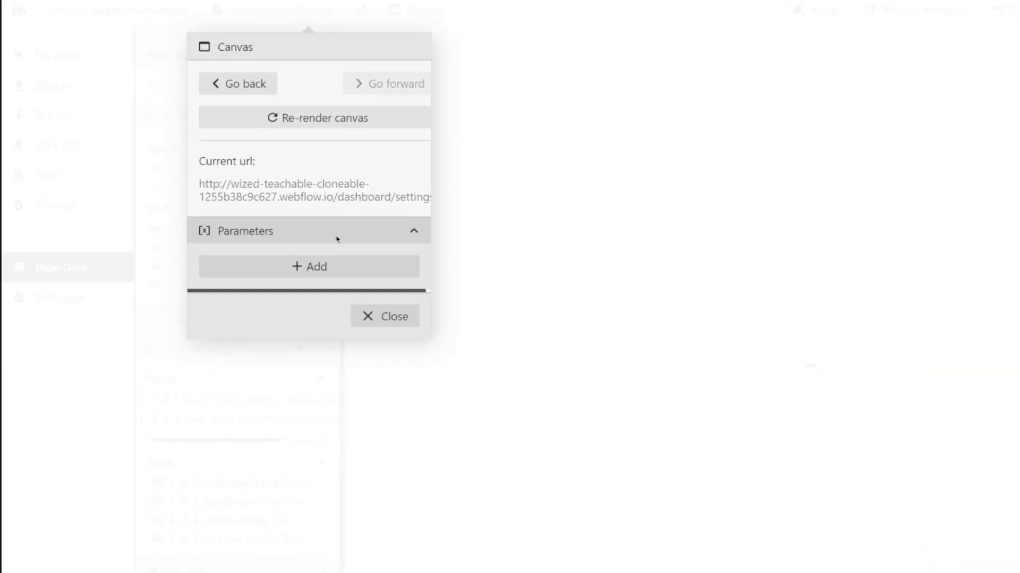
left_click(302, 267)
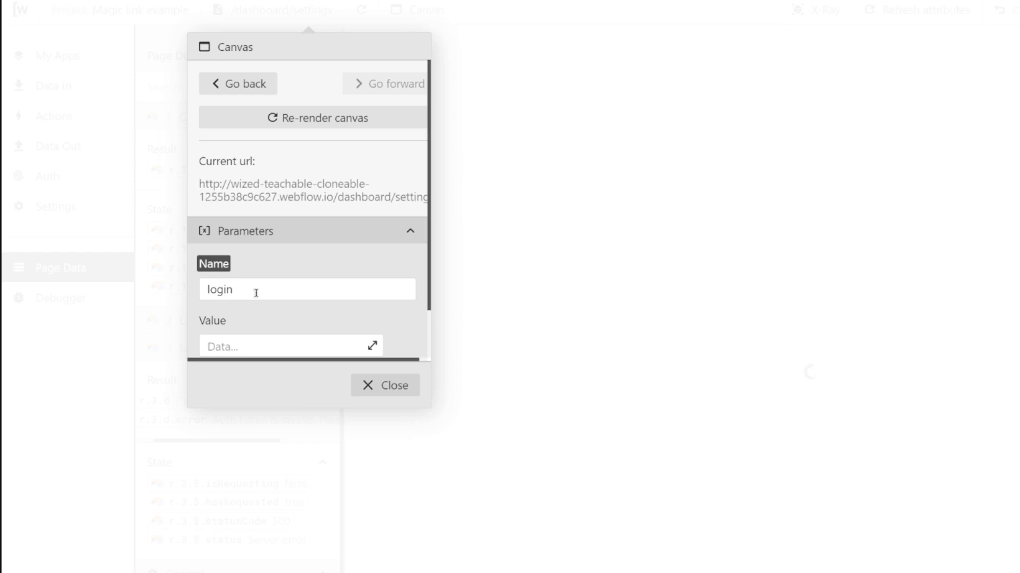
scroll(301, 313, "down", 1)
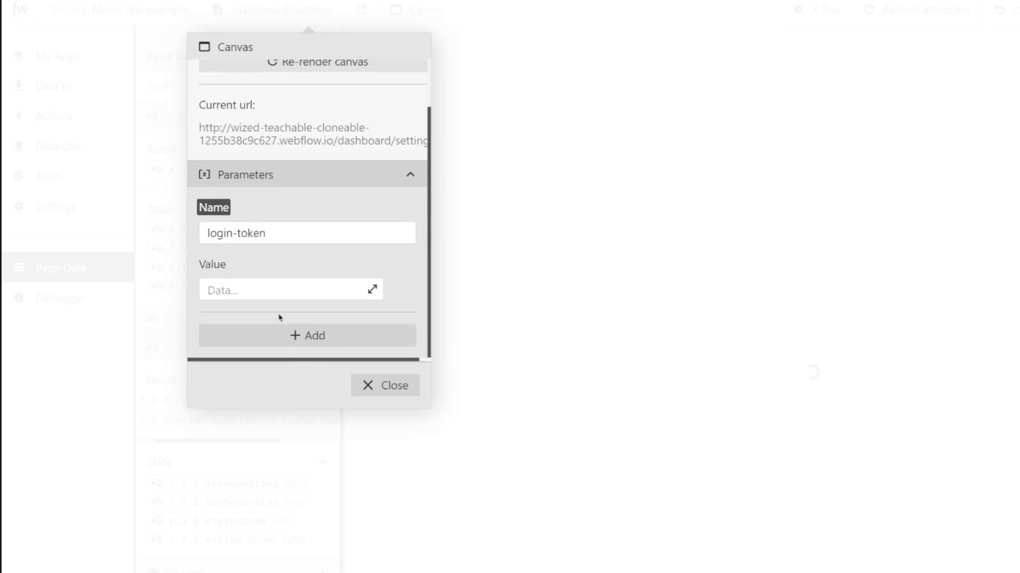
left_click(231, 291)
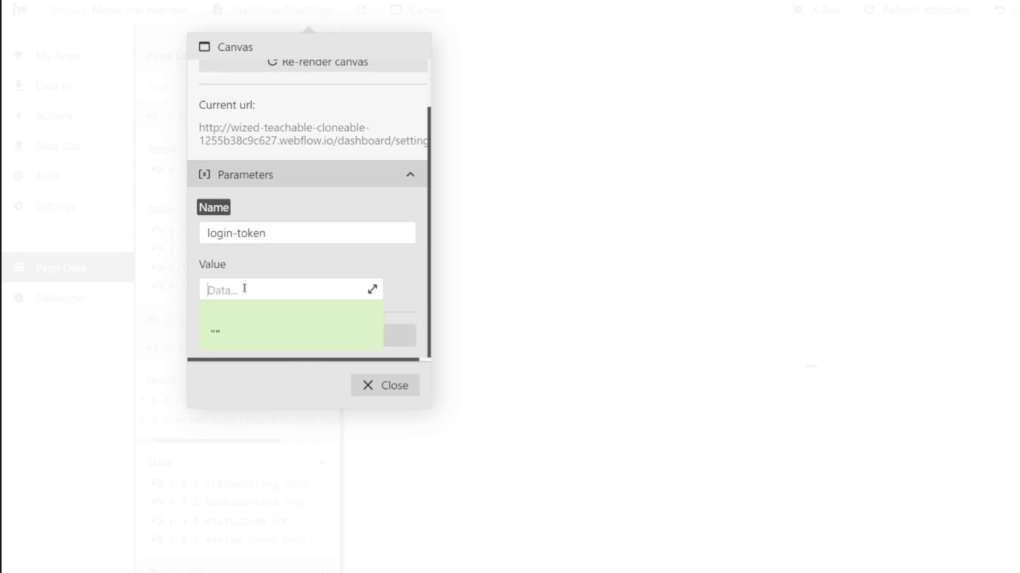
key("ctrl+v")
left_click(302, 273)
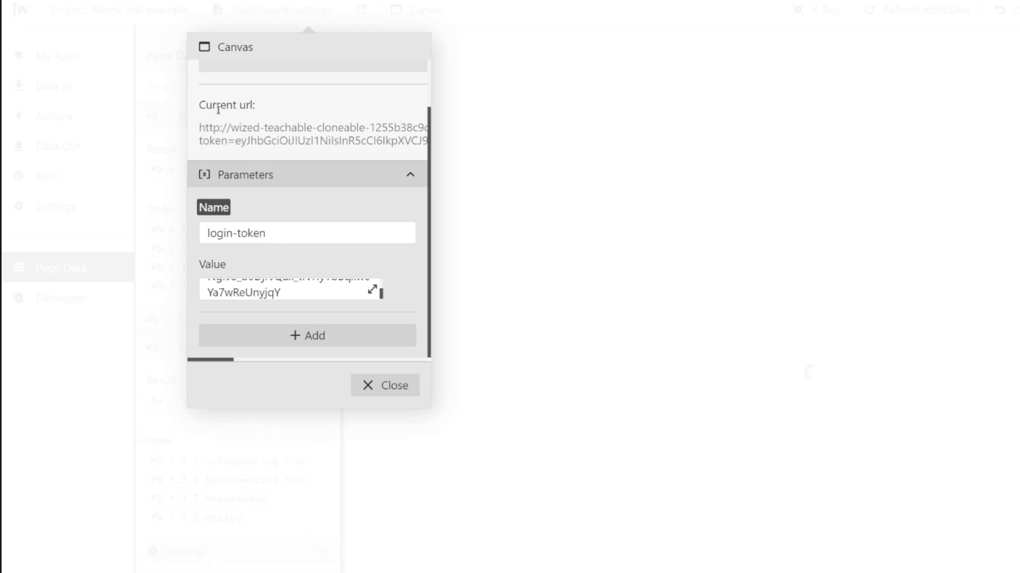
left_click_drag(203, 127, 344, 130)
left_click_drag(222, 139, 368, 141)
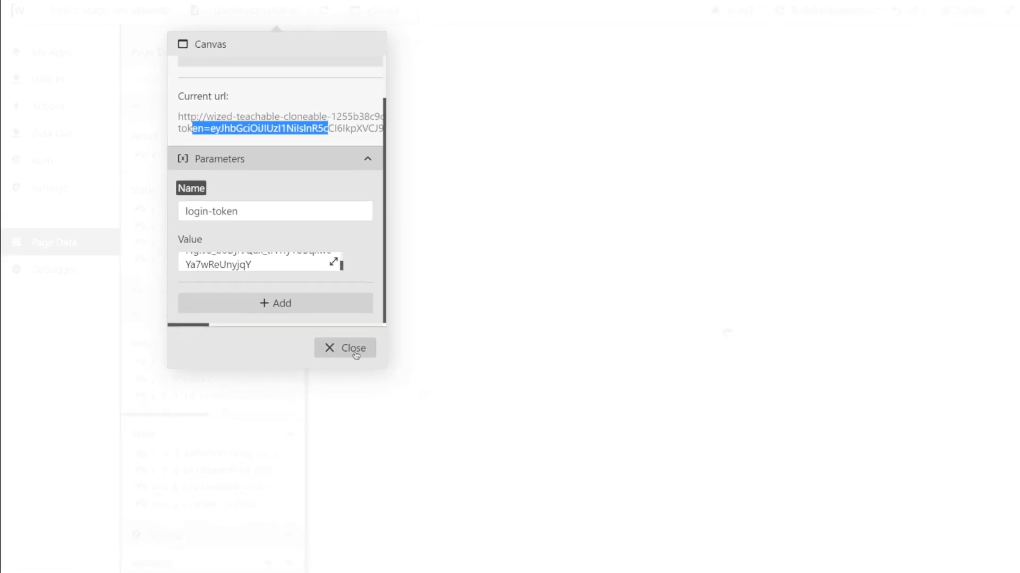
left_click(355, 350)
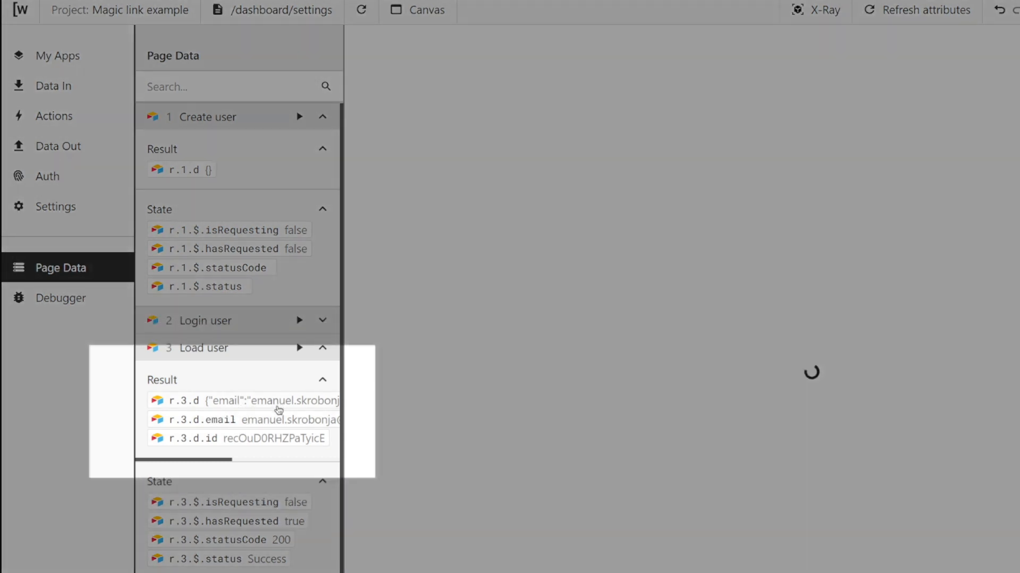
Create a new action named Display loader and apply it to the mainPreloader attribute.
left_click_drag(220, 464, 303, 467)
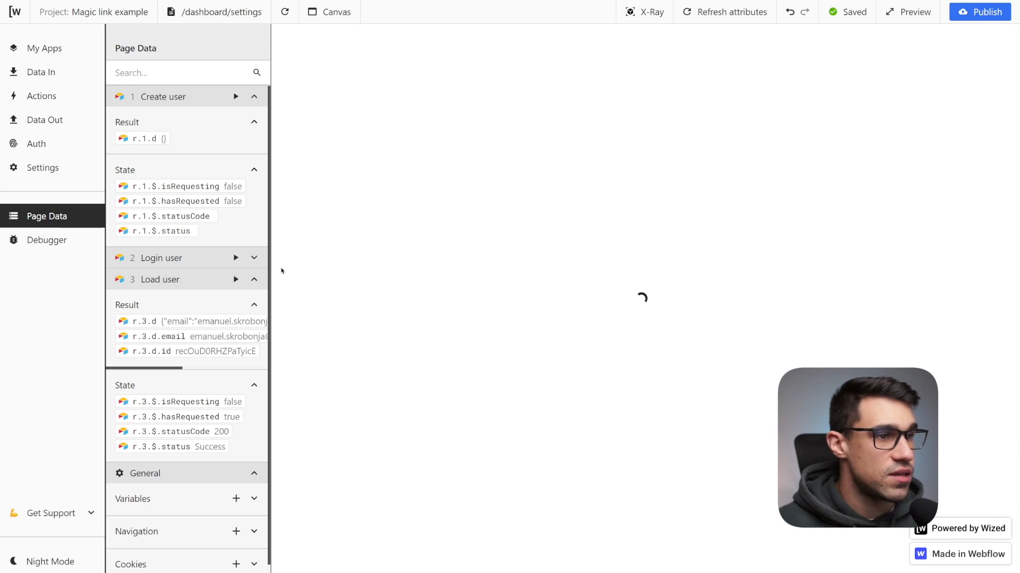
left_click(254, 279)
left_click(41, 94)
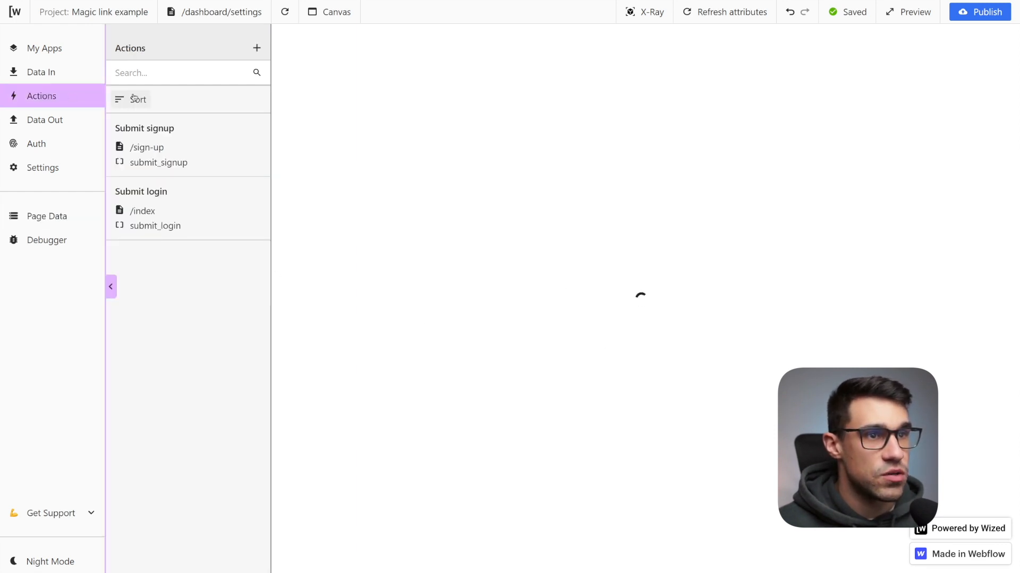
left_click(257, 48)
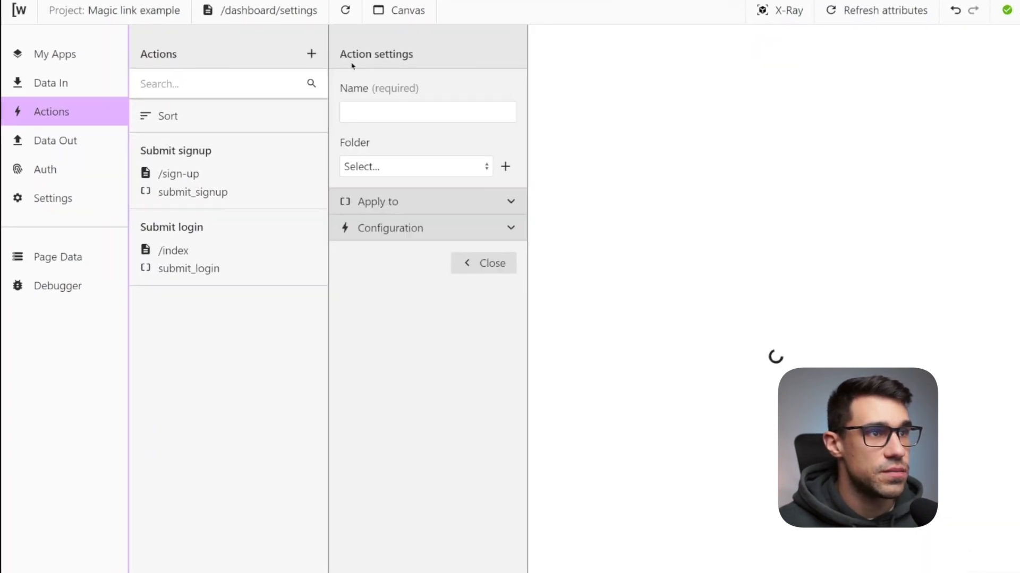
left_click(385, 112)
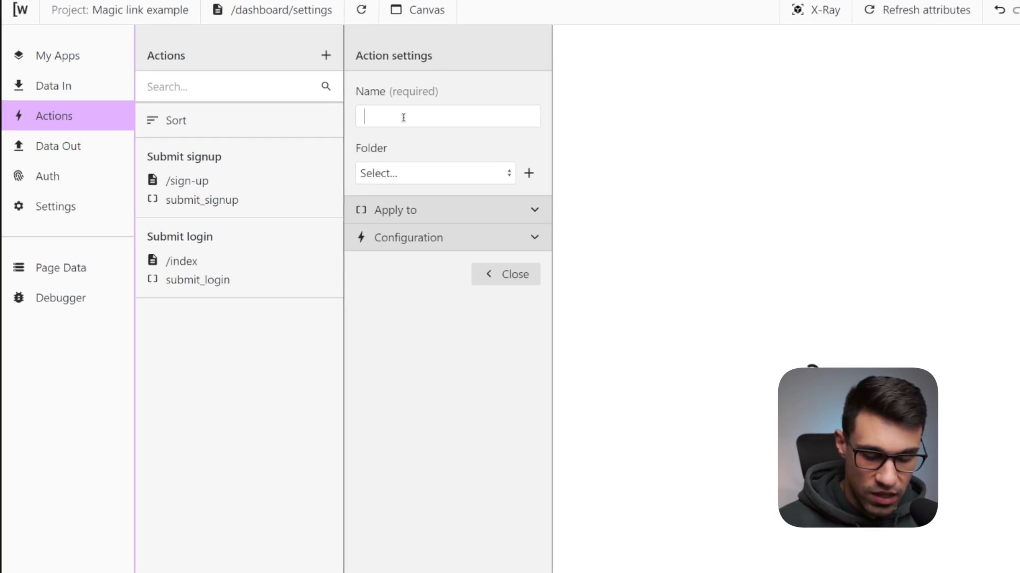
type("Display")
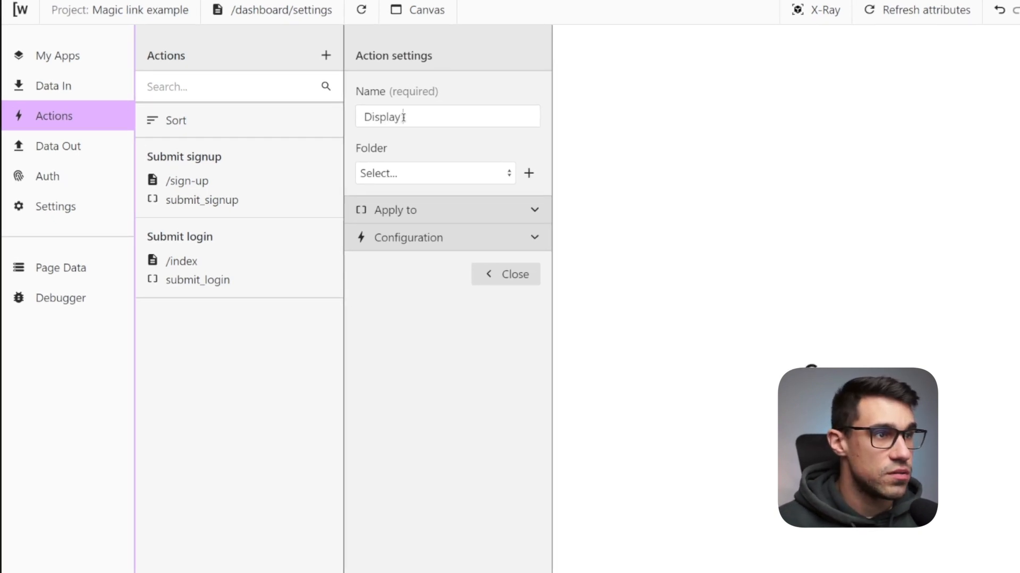
type(" loader")
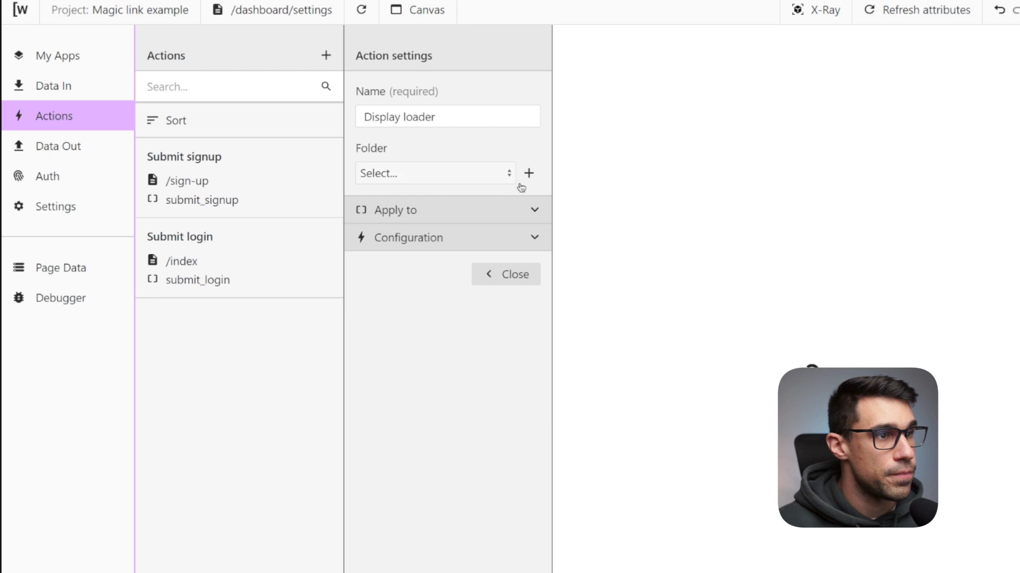
left_click(535, 210)
left_click(443, 270)
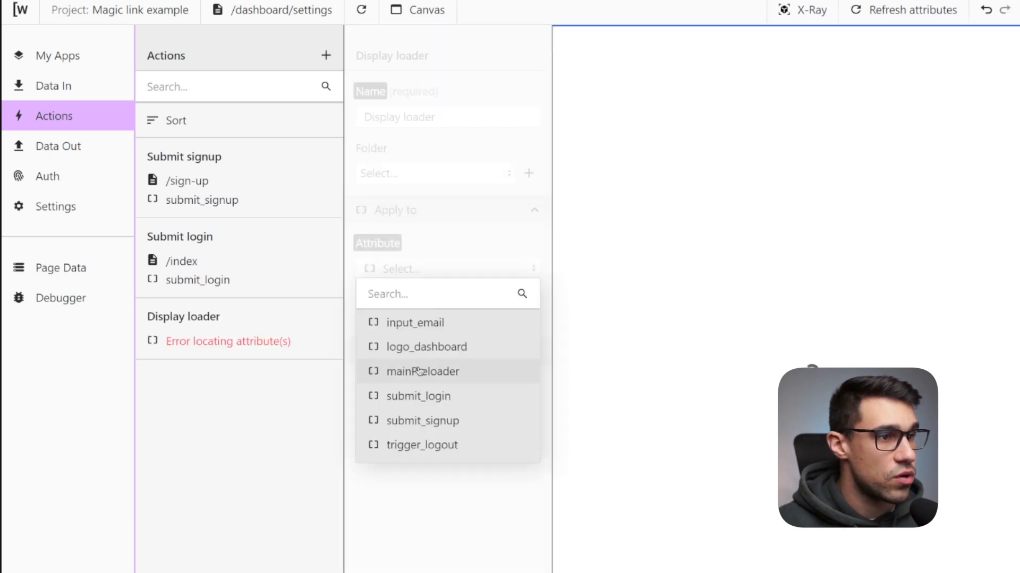
left_click(419, 373)
Finish applying the Display loader action to mainPreloader and add a Set visibility setting to it.
left_click(534, 352)
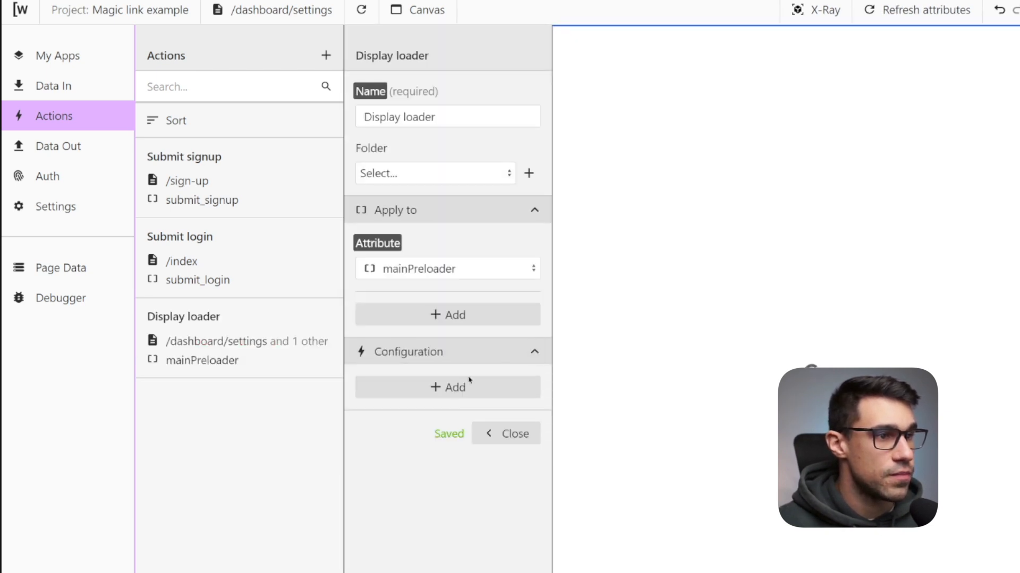
left_click(460, 389)
left_click(425, 414)
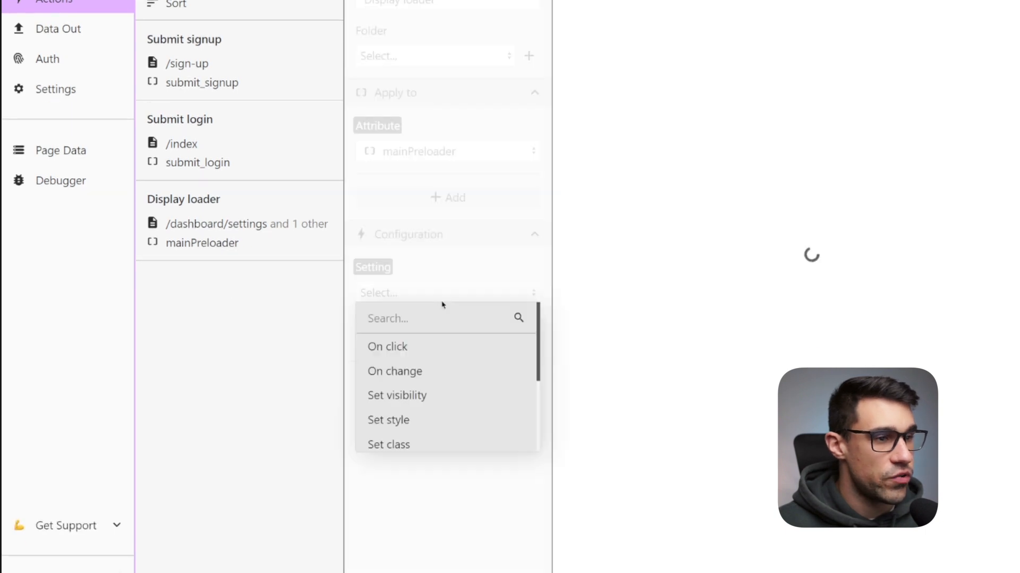
left_click(404, 370)
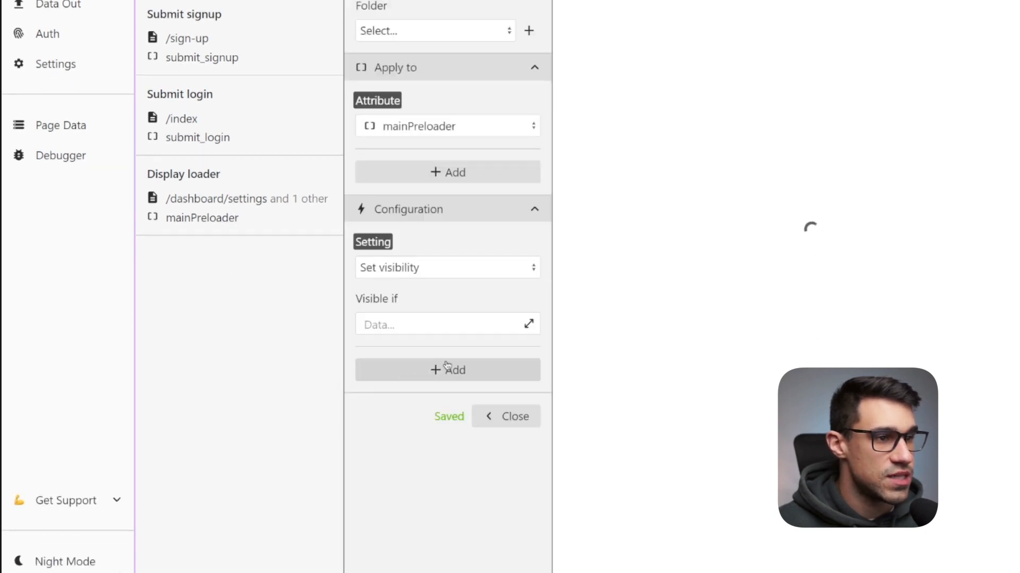
Set the Visible if condition to {{ r.3.$.isRequesting || r.3.$.hasRequested && r.3.$.statusCode !== 200 }} and close the action.
left_click(441, 325)
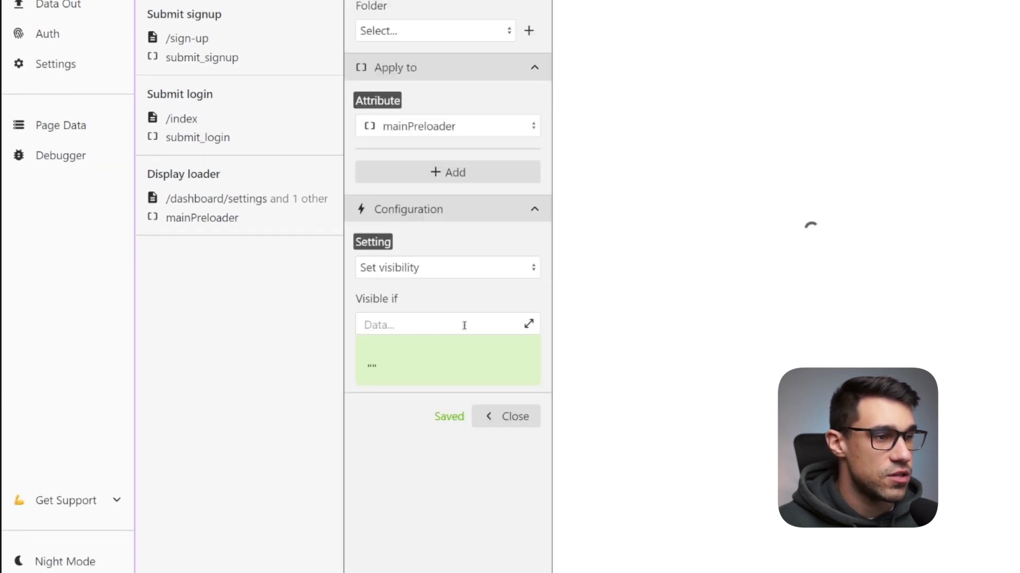
left_click(529, 325)
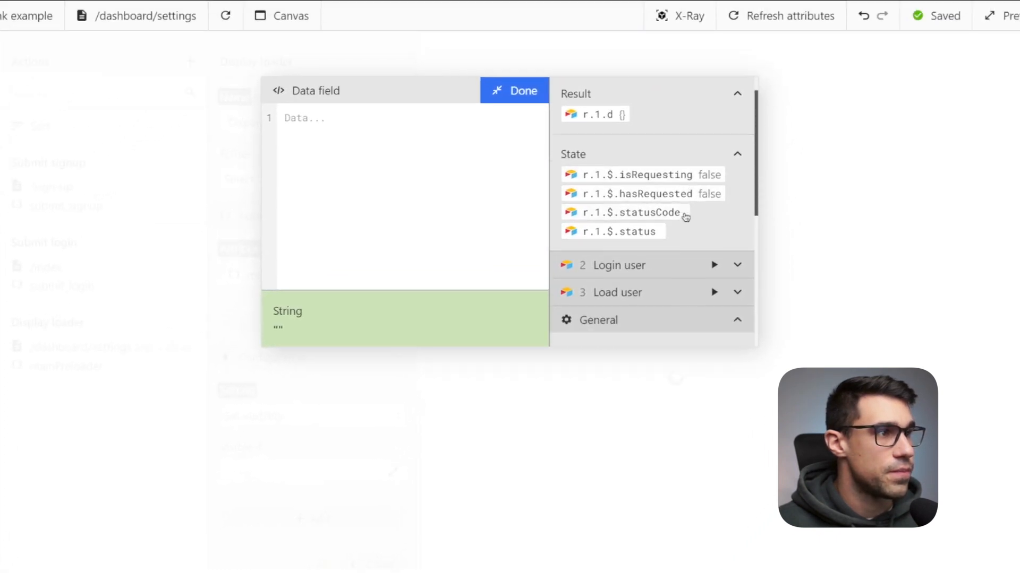
scroll(674, 189, "up", 3)
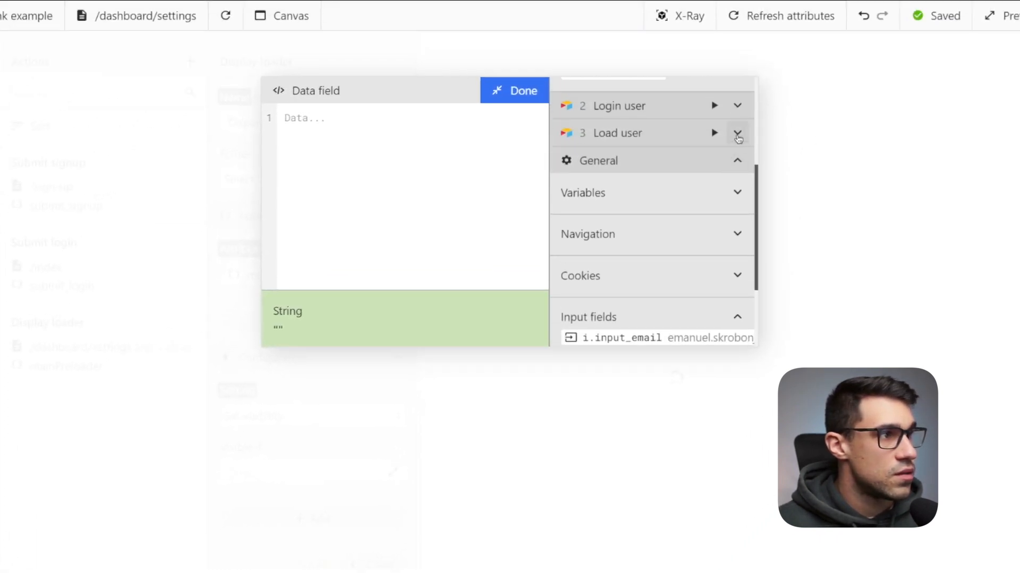
left_click(736, 133)
scroll(634, 276, "down", 2)
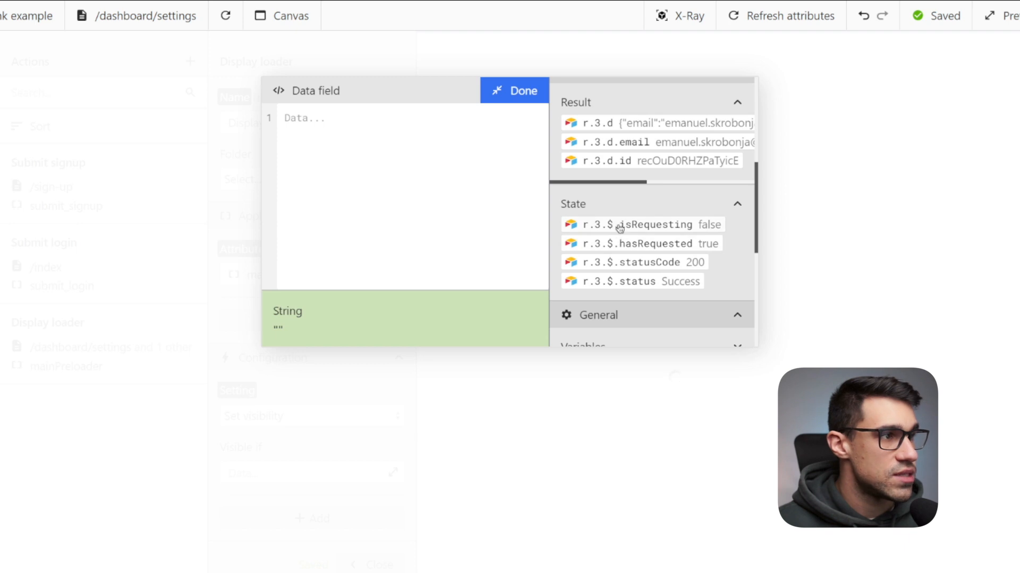
left_click(616, 225)
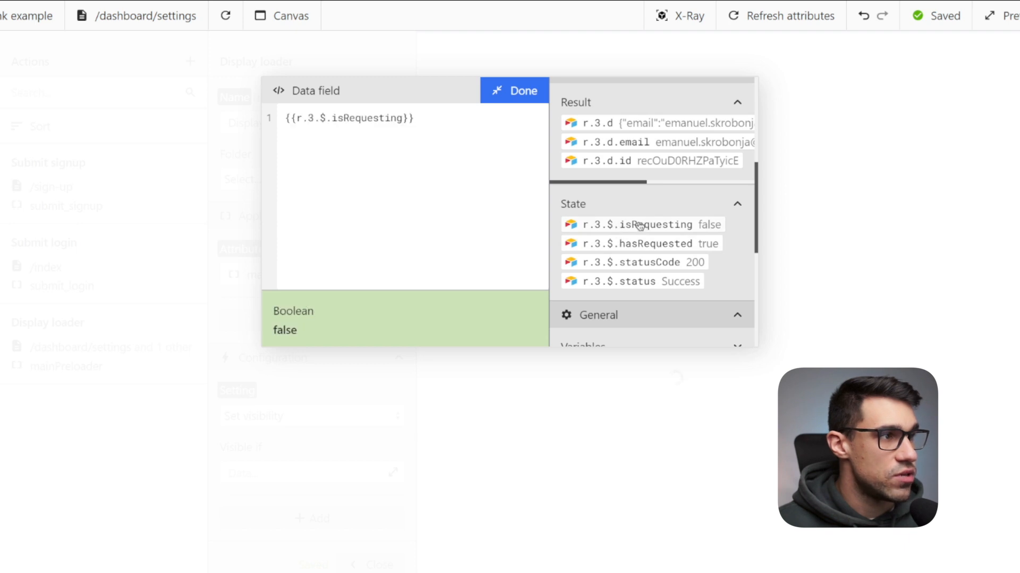
left_click(404, 124)
type("||")
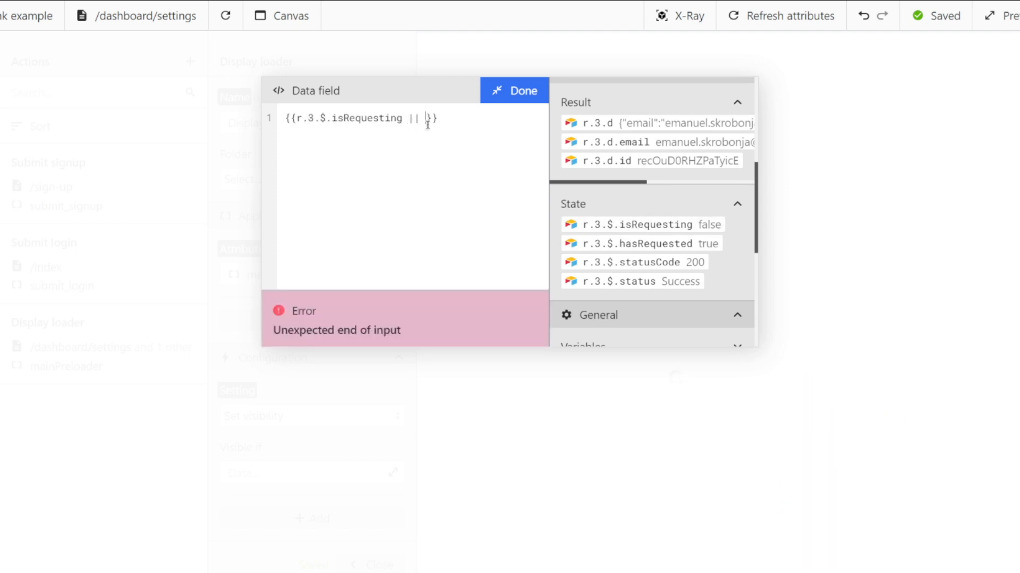
left_click(619, 246)
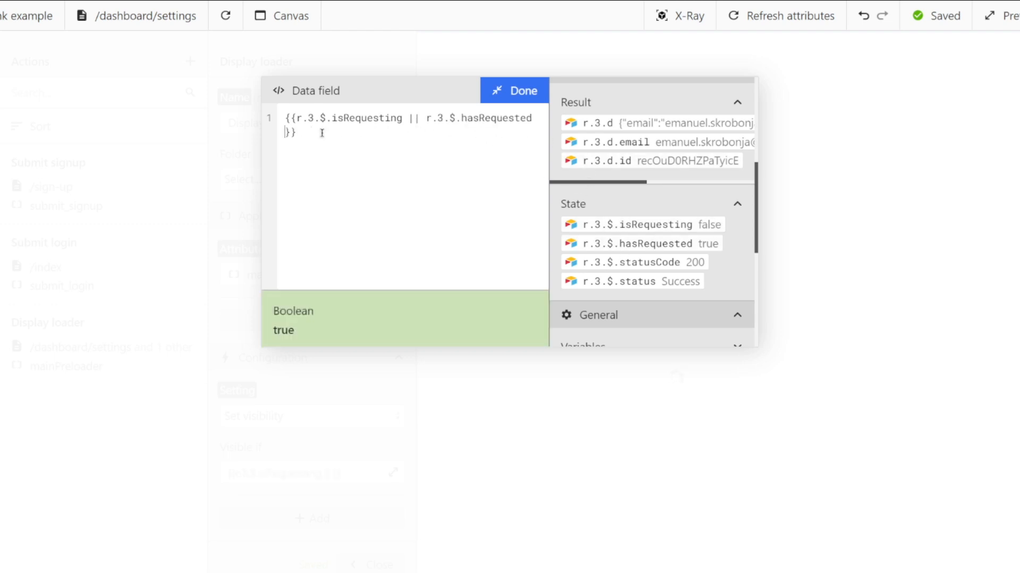
type("&&")
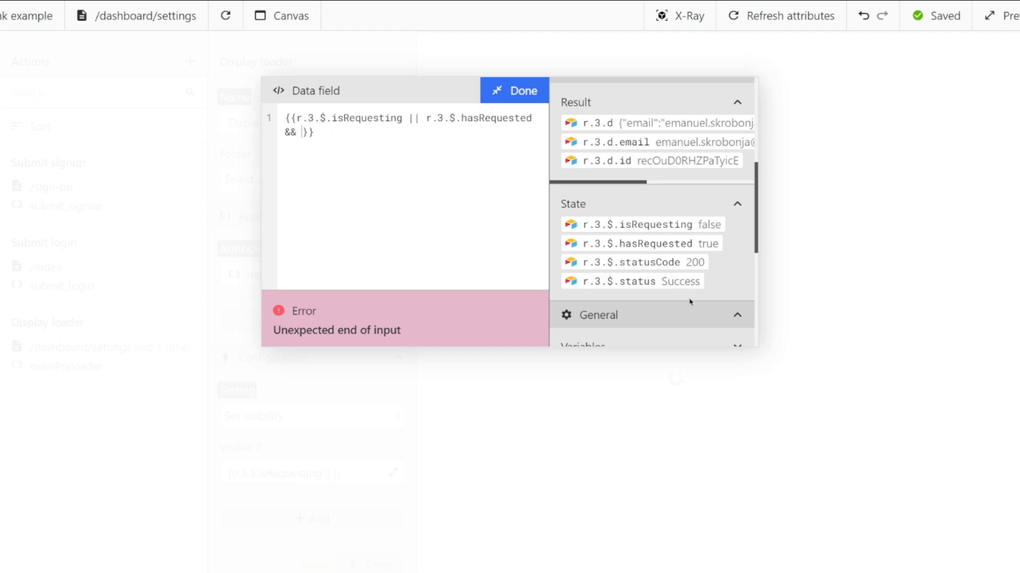
left_click(673, 264)
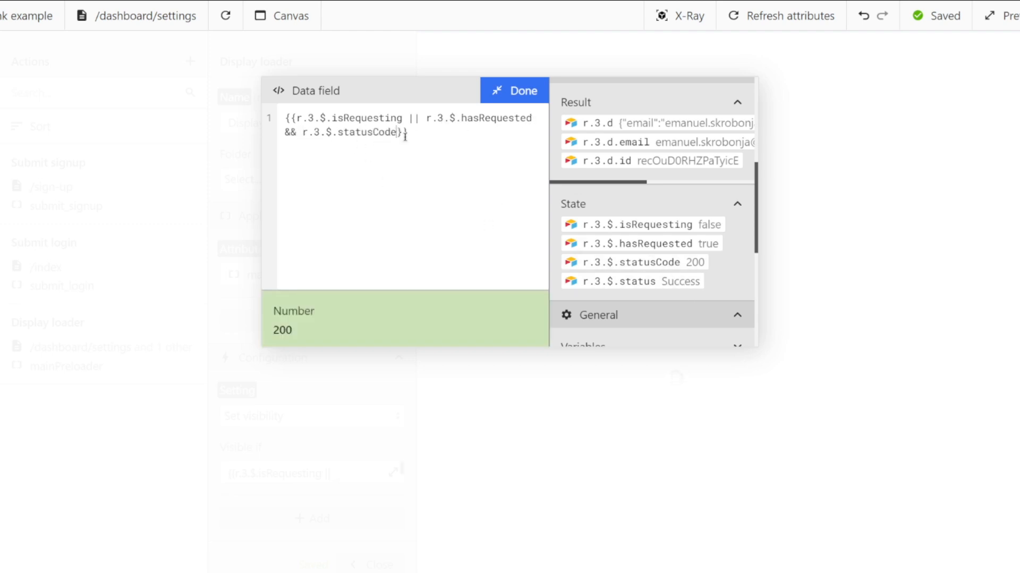
type("!== ")
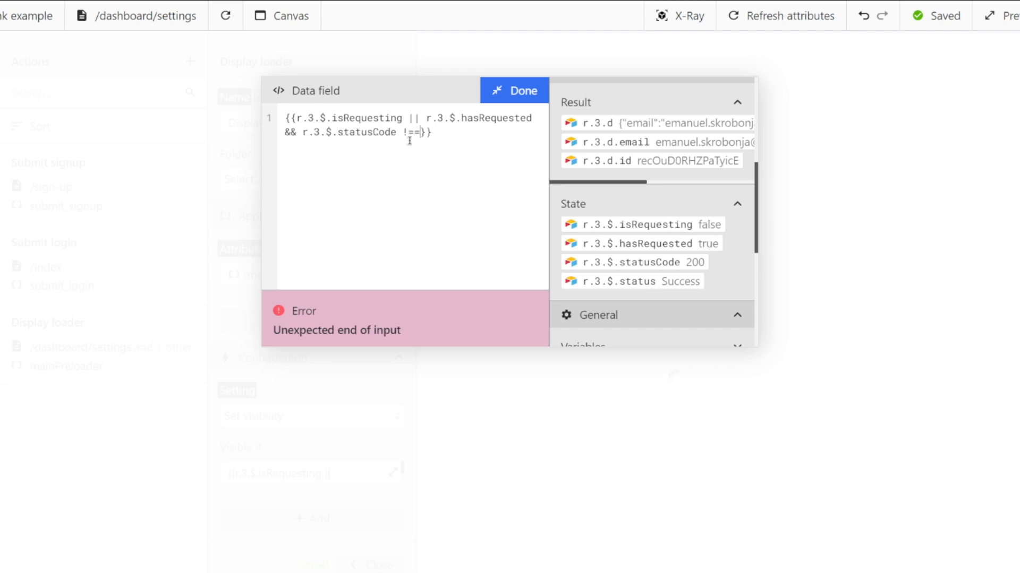
type("200")
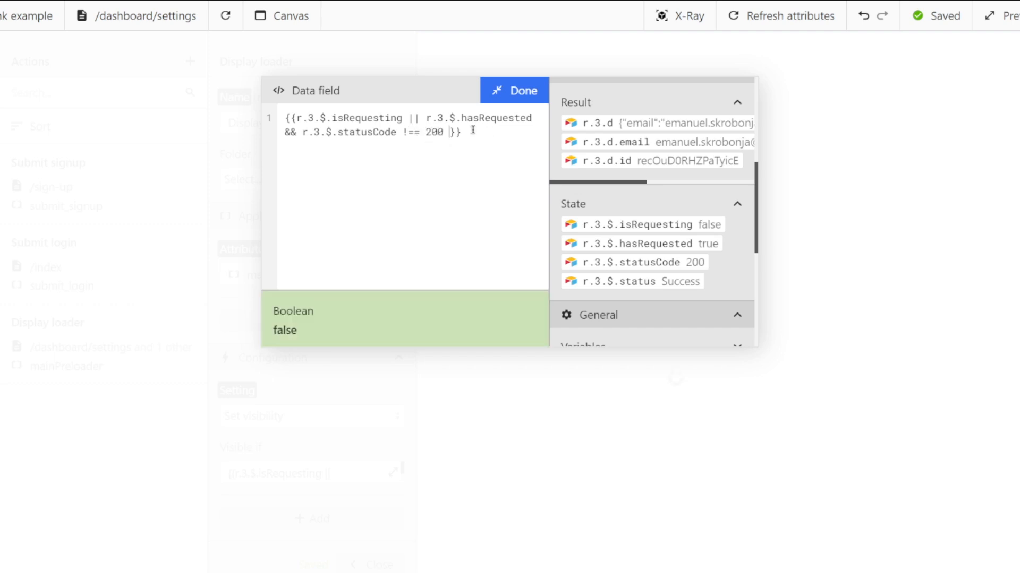
left_click(298, 117)
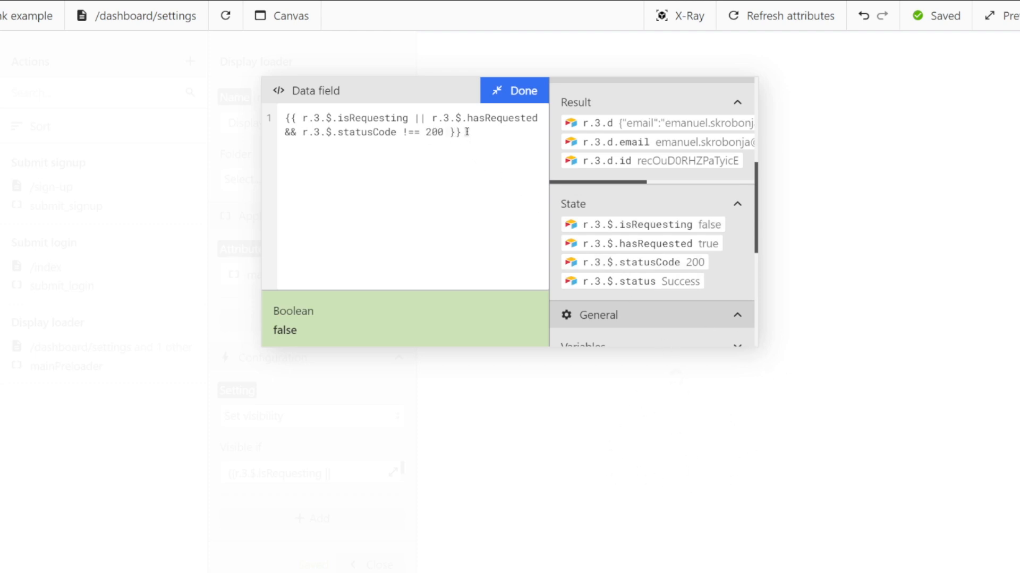
left_click_drag(467, 131, 504, 105)
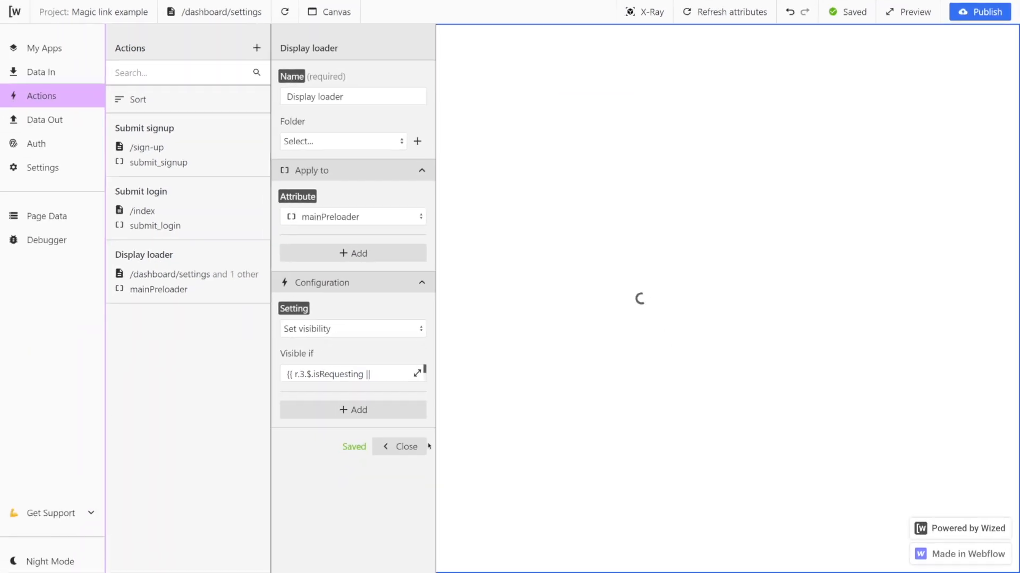
left_click(393, 526)
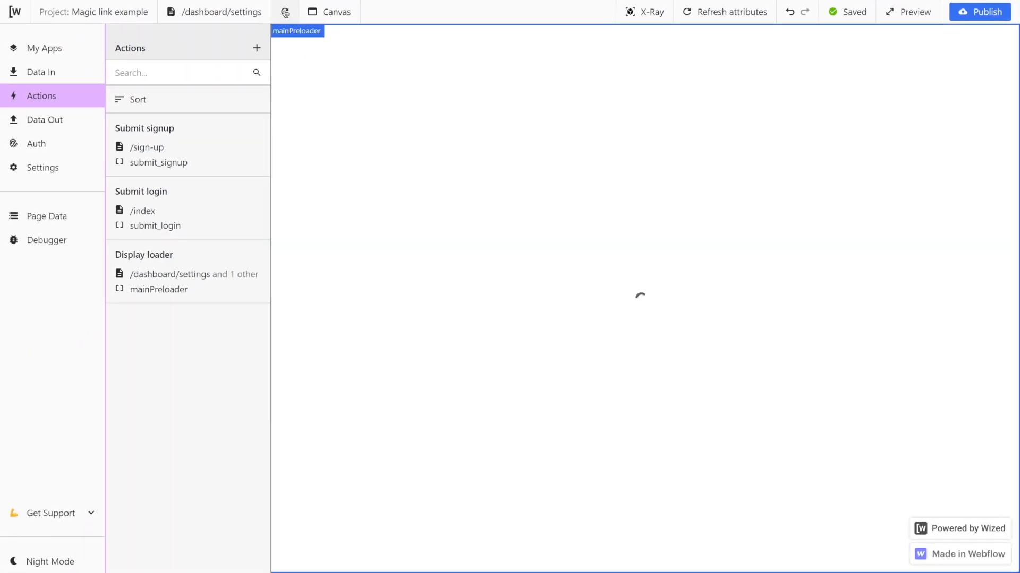
Open Auth access control rules and set the new rule's attribute to logo_dashboard.
left_click(49, 216)
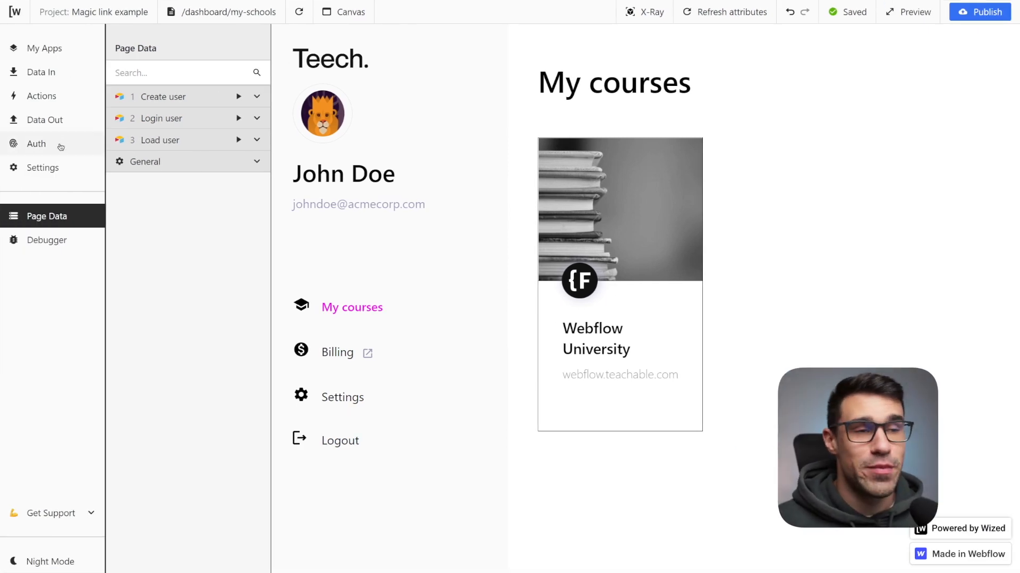
left_click(61, 147)
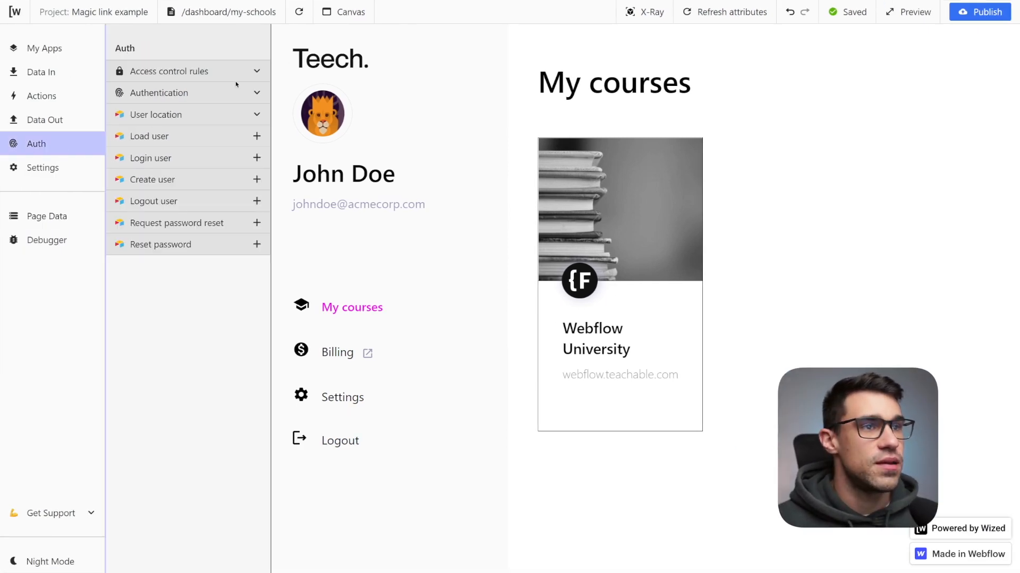
left_click(257, 71)
left_click(210, 99)
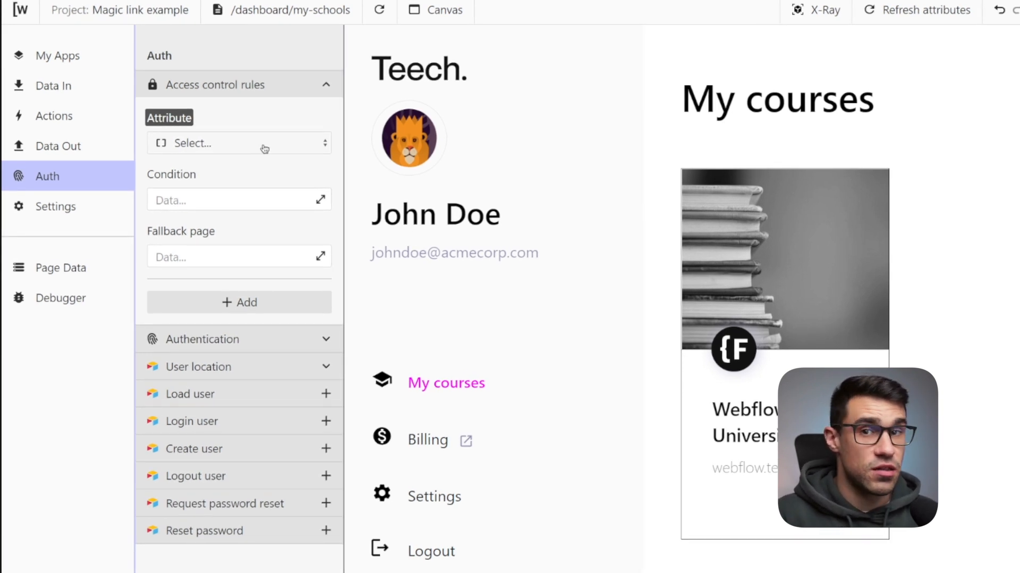
left_click(214, 146)
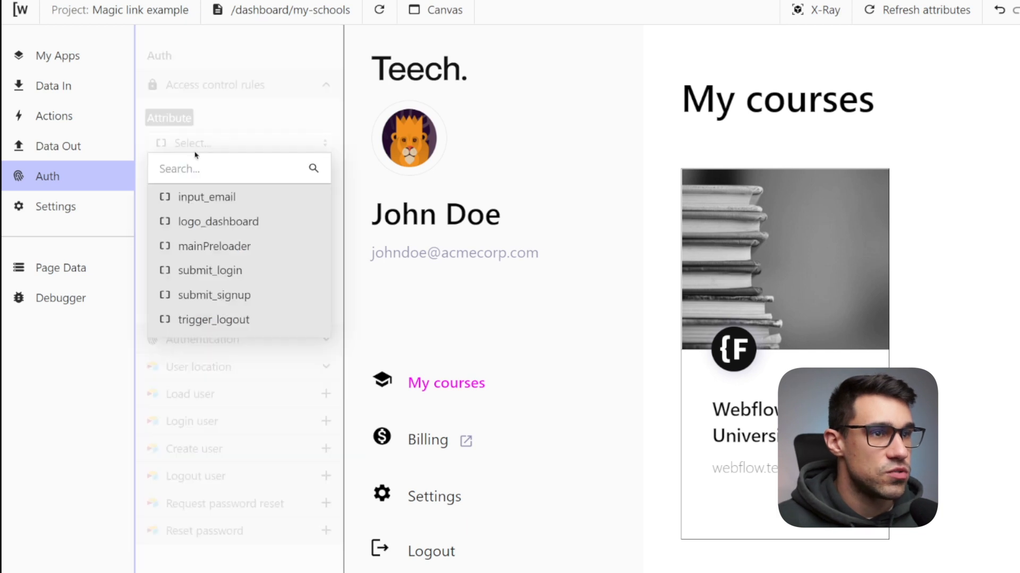
left_click(227, 144)
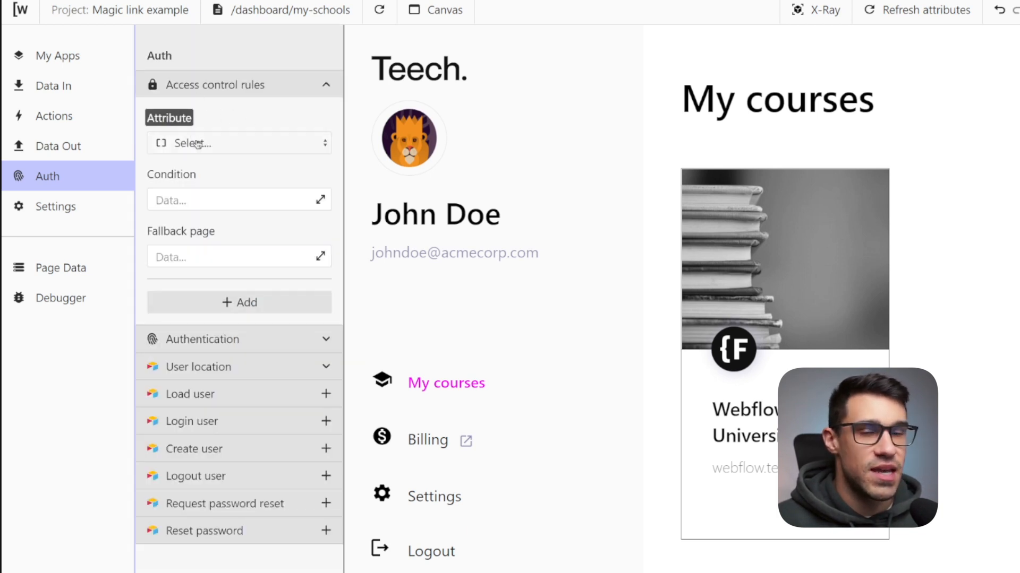
left_click(227, 145)
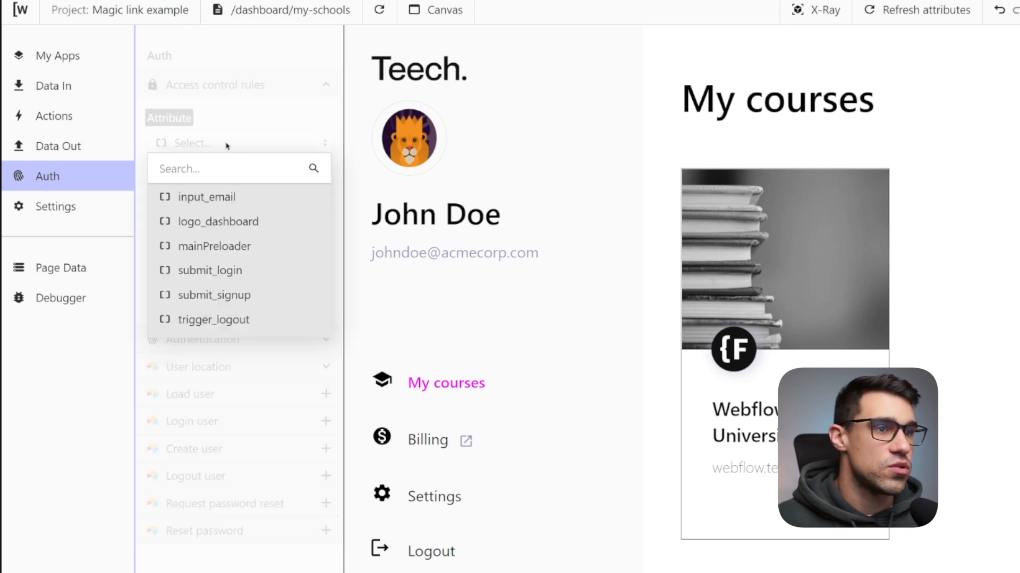
left_click(227, 144)
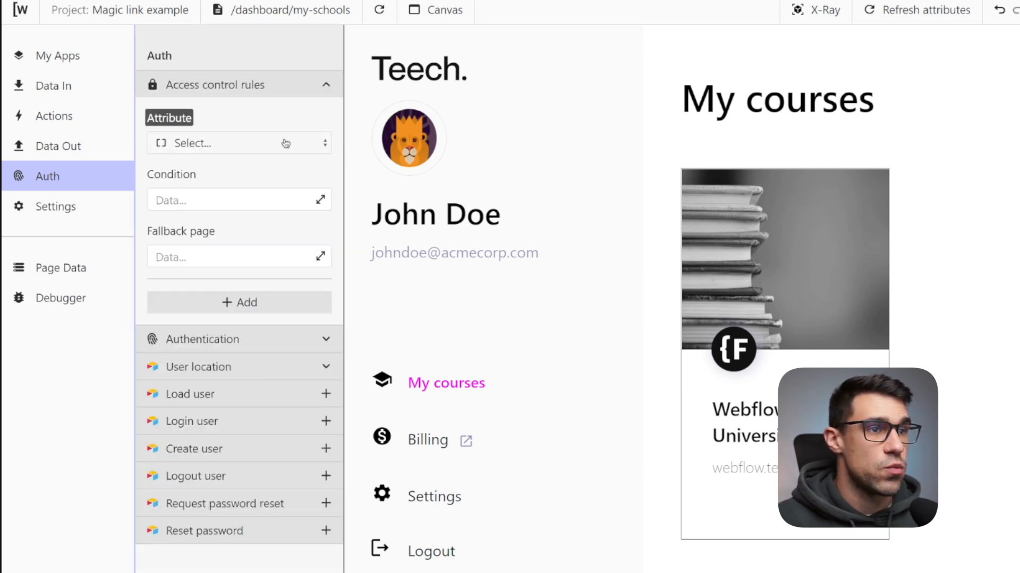
left_click(252, 145)
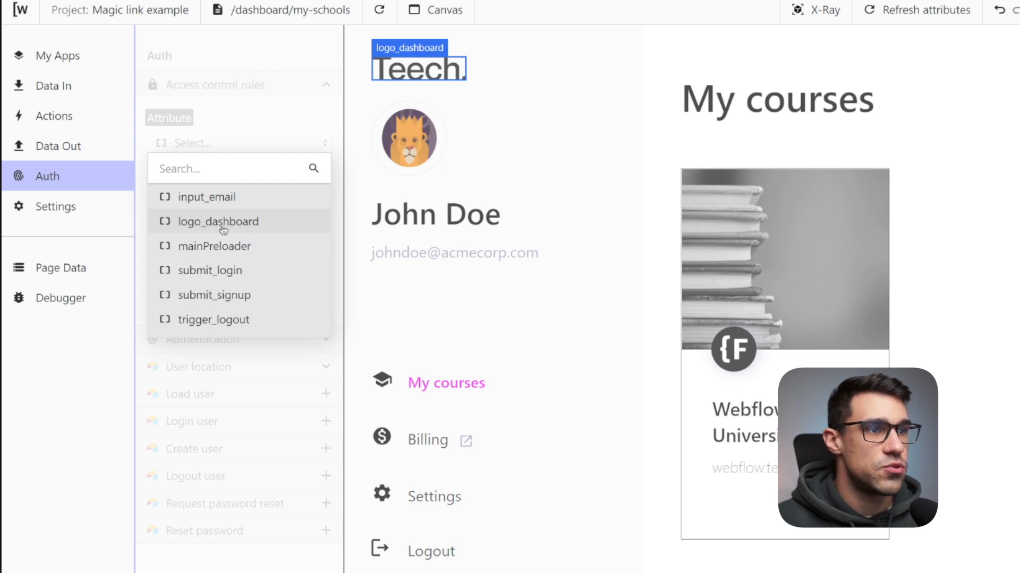
left_click(225, 229)
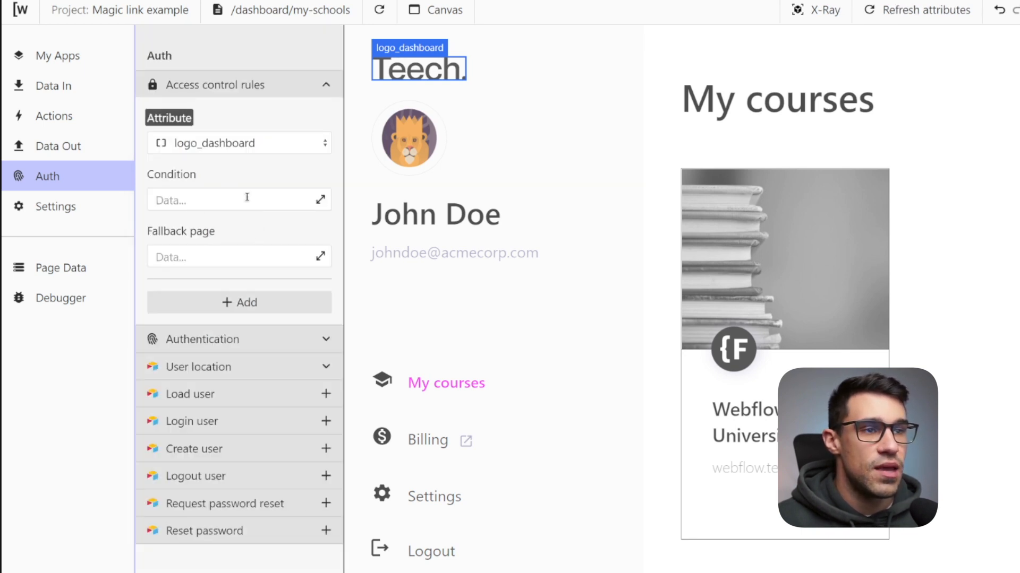
Set the access rule condition to {{r.3.$.isRequesting || r.3.$.hasRequested && r.3.$.statusCode === 200}}.
left_click(320, 200)
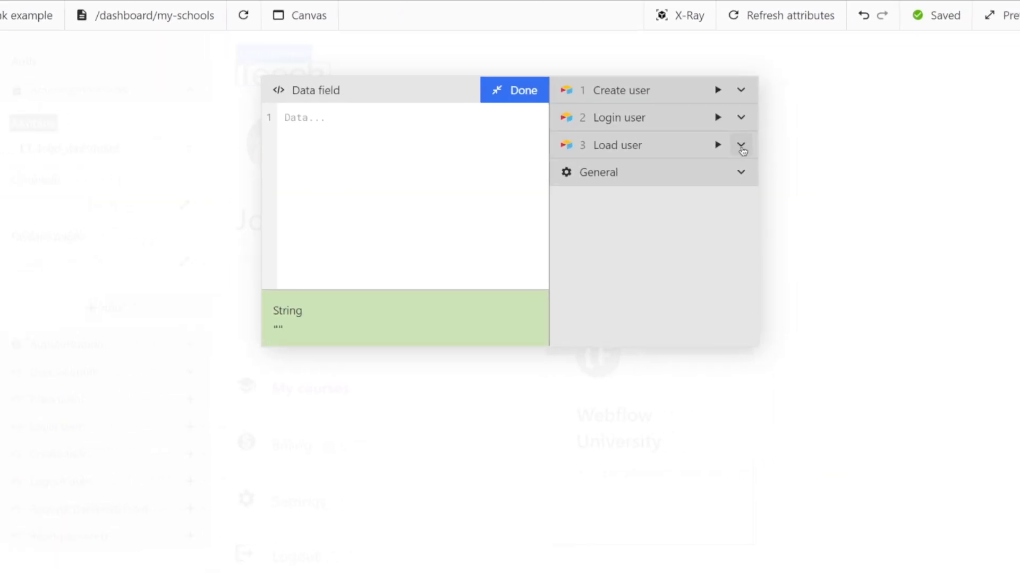
left_click(742, 150)
scroll(660, 215, "down", 3)
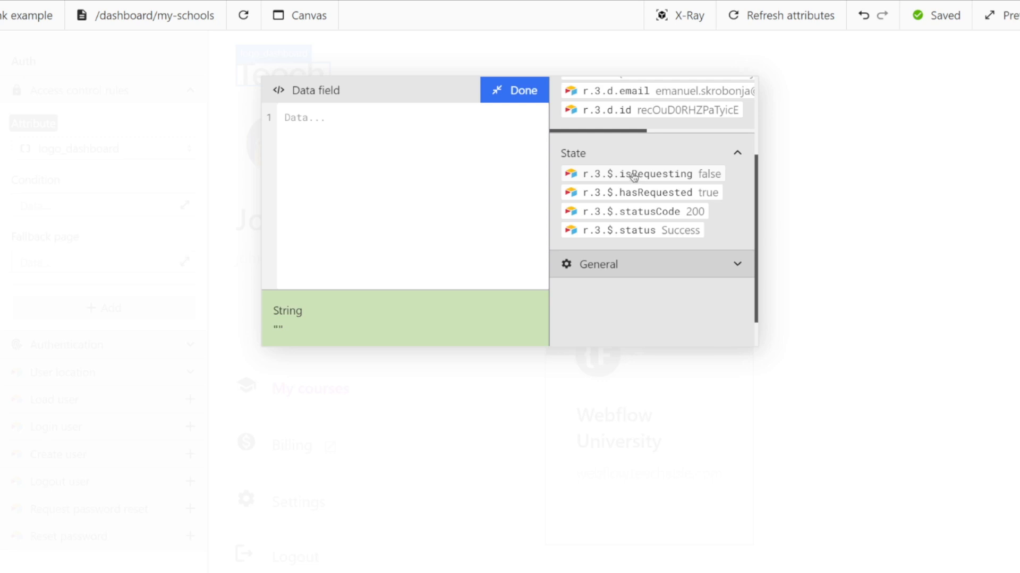
left_click(633, 177)
left_click(402, 122)
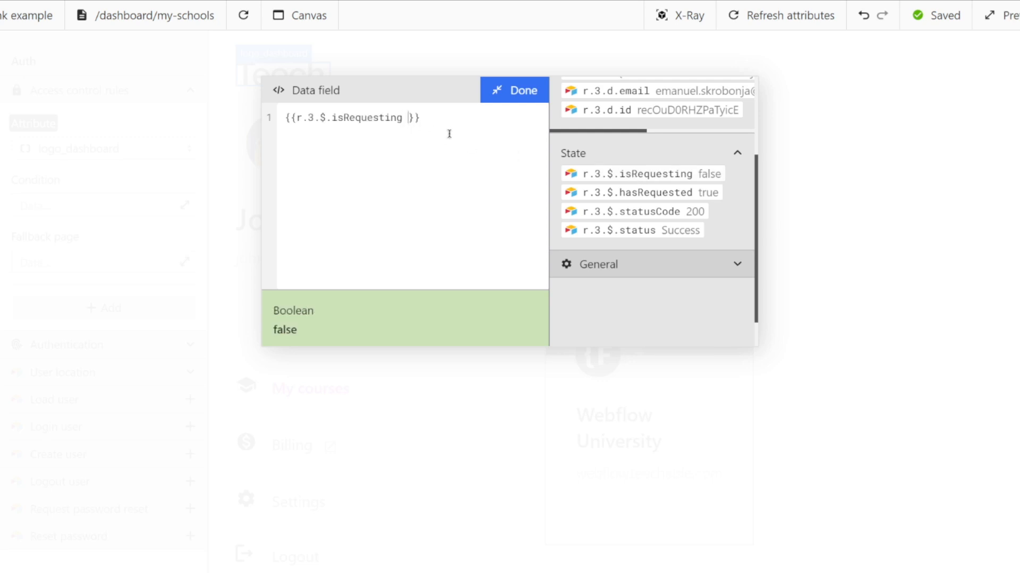
type("||")
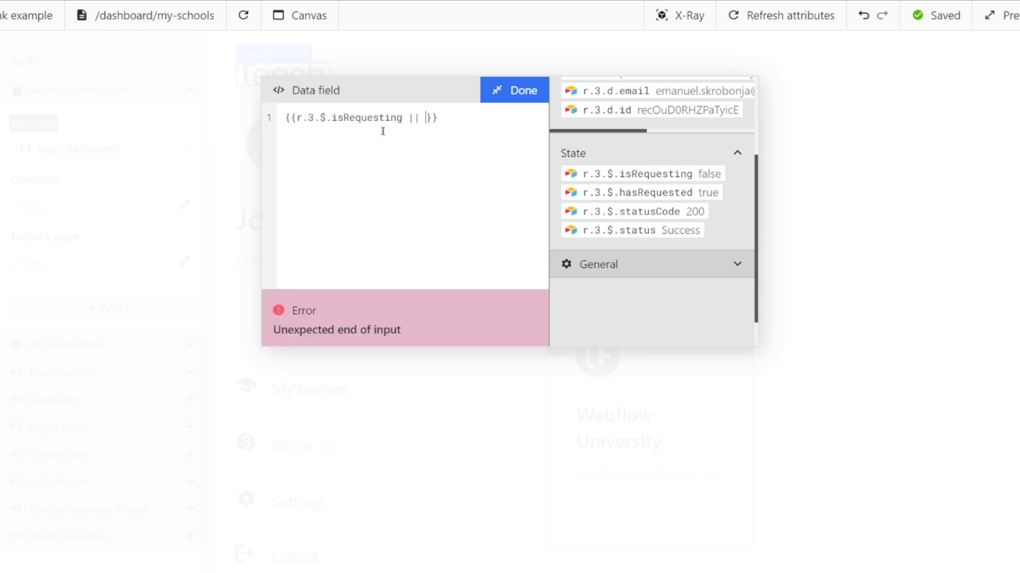
left_click(664, 194)
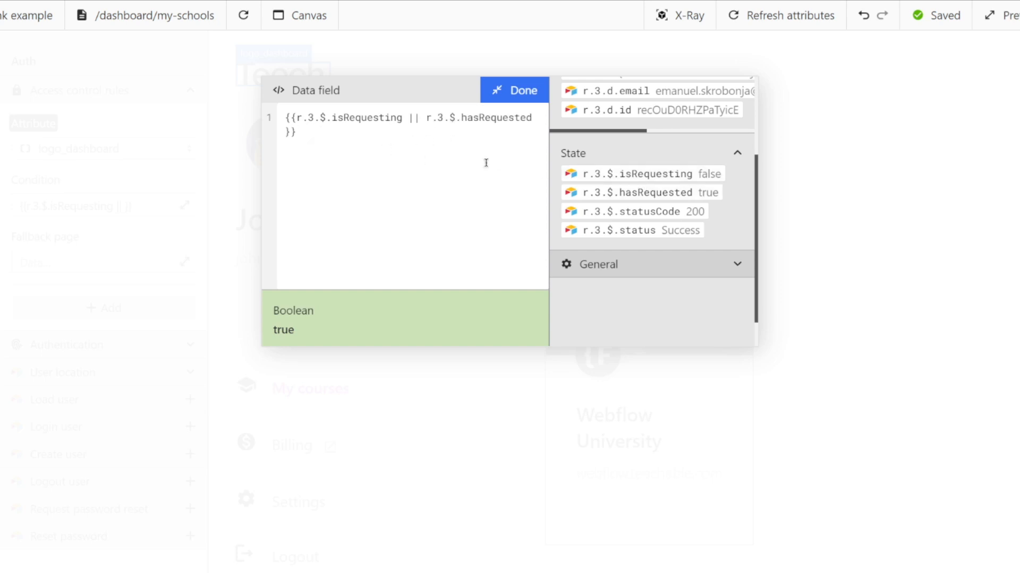
type("&&")
left_click(663, 213)
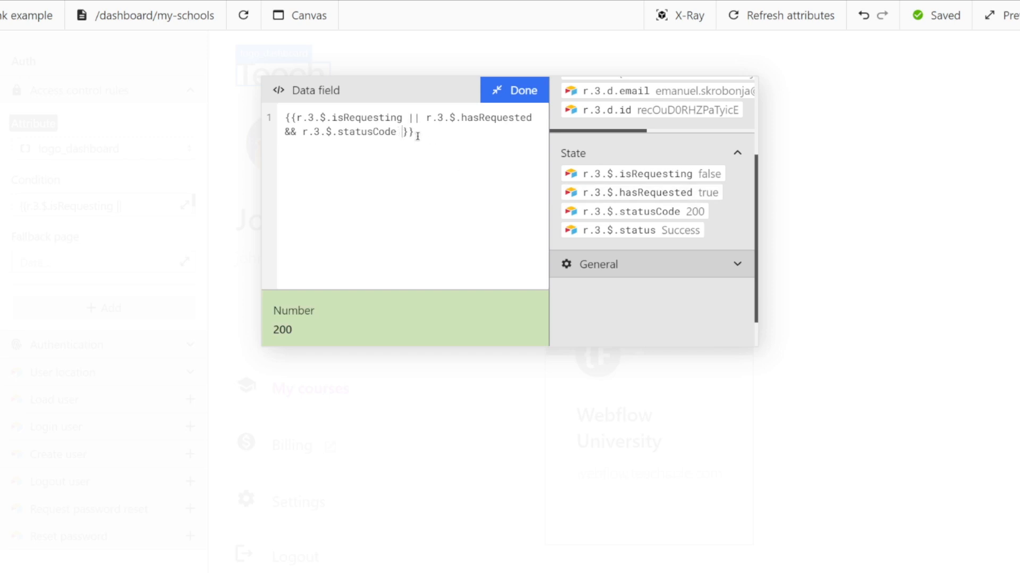
type("=== 200")
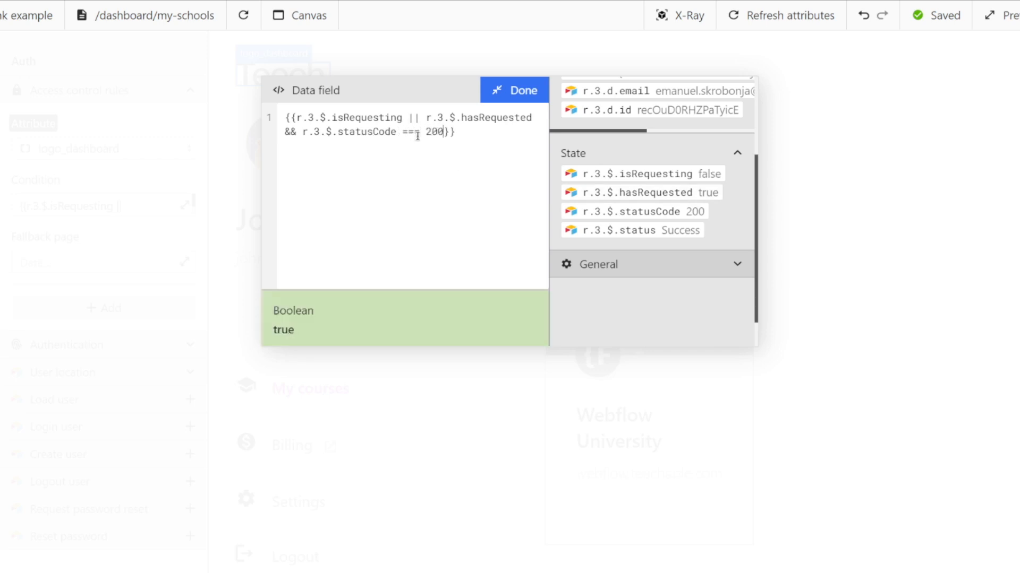
left_click_drag(485, 132, 285, 118)
left_click(395, 131)
left_click_drag(427, 117, 441, 132)
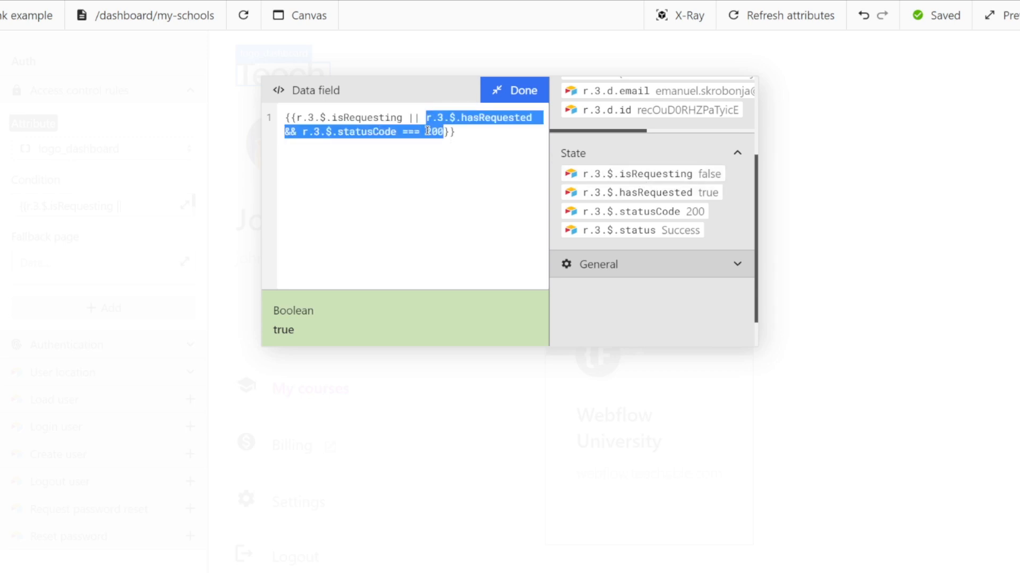
left_click(513, 91)
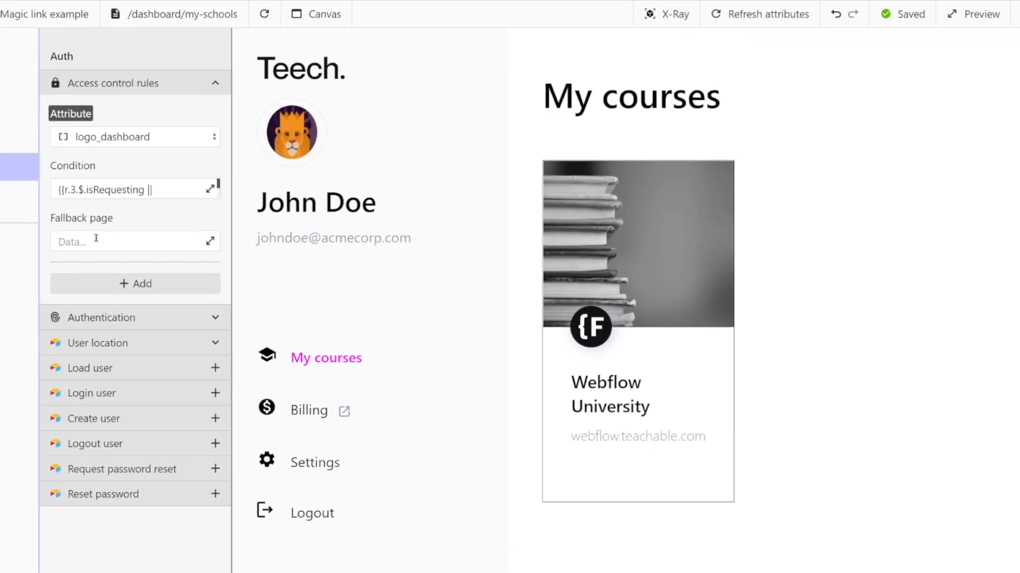
Set the access control rule's fallback page to / and collapse the access control rules.
left_click(96, 238)
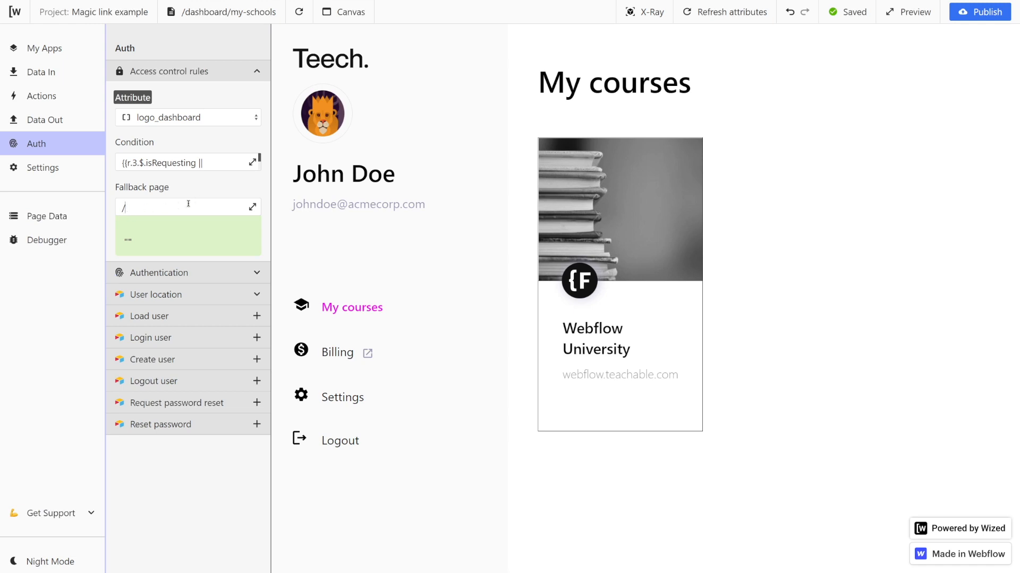
left_click(204, 192)
left_click(258, 62)
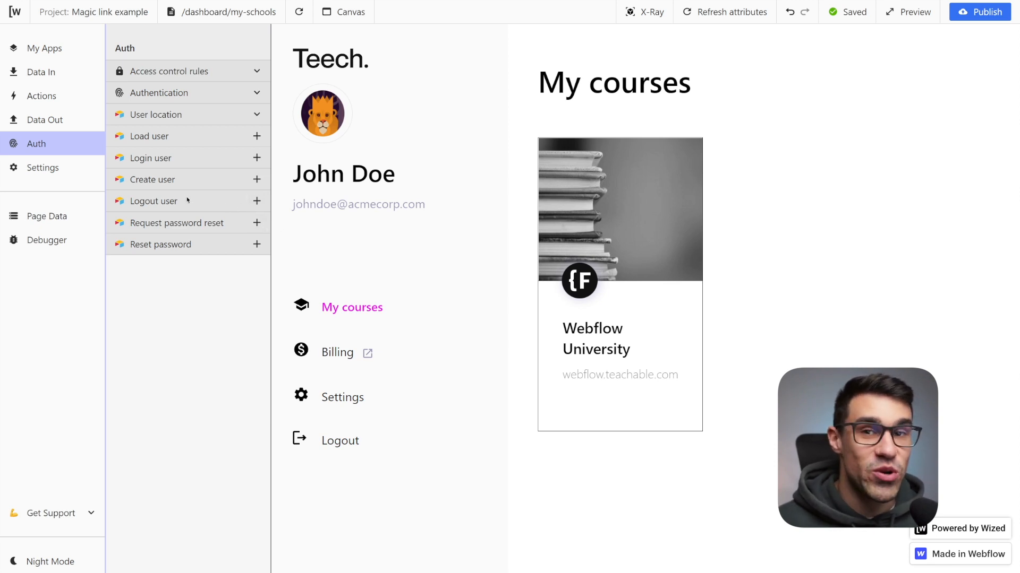
Add a new Logout user request from the Auth section.
left_click_drag(130, 201, 180, 203)
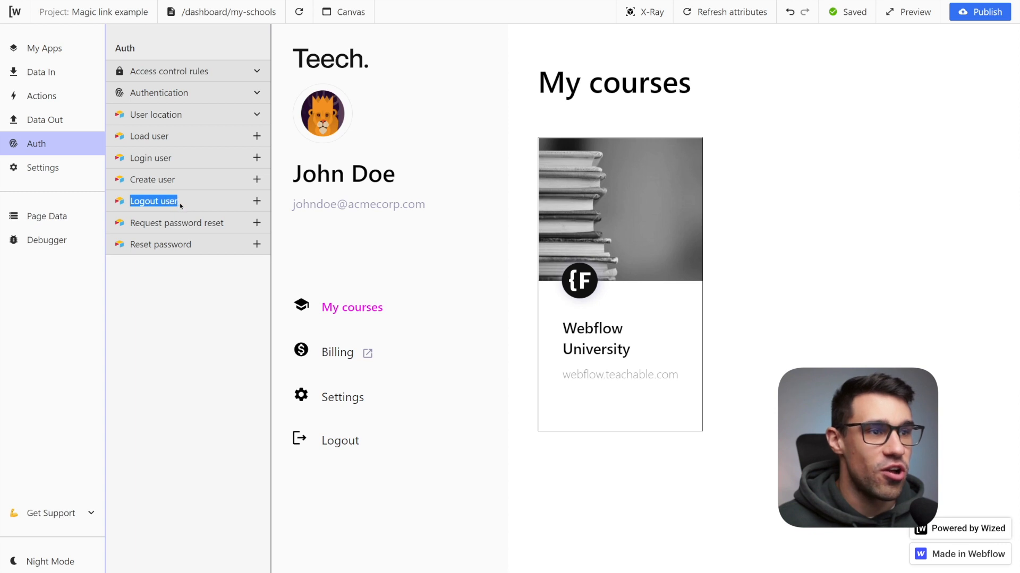
left_click(197, 205)
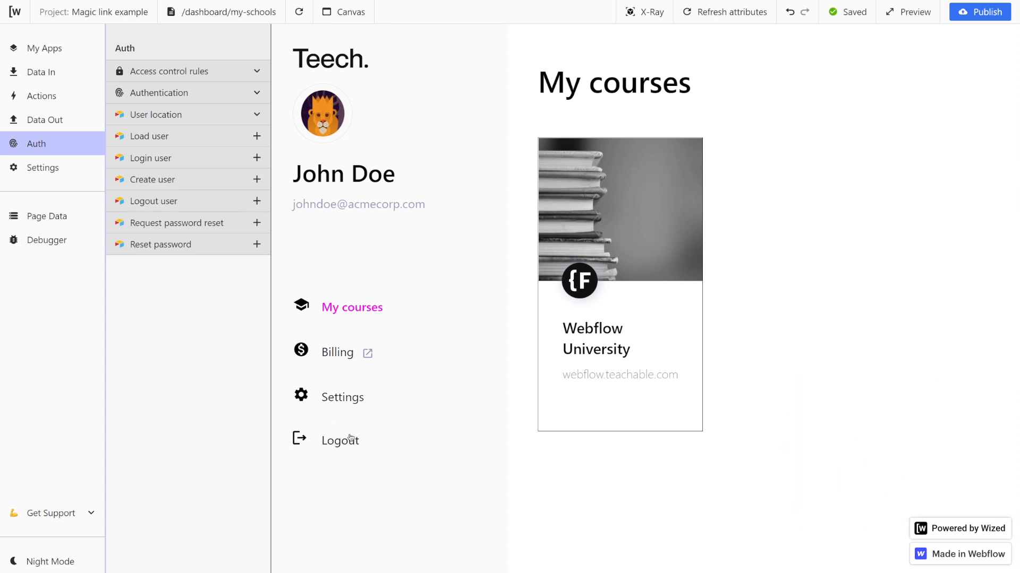
left_click(257, 201)
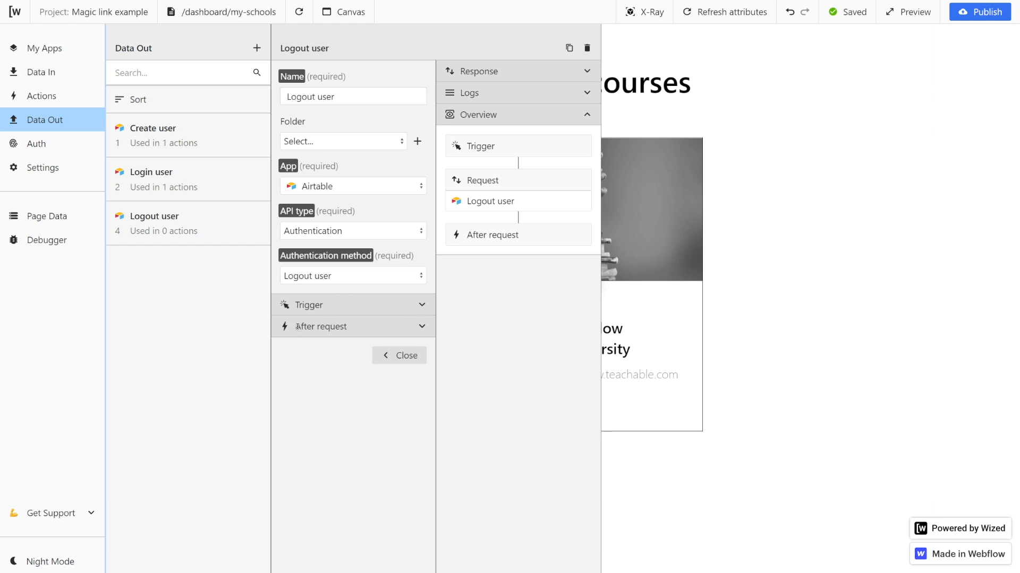
Add an after-request Navigate to action with URL / to the Logout user request and close it.
left_click(421, 326)
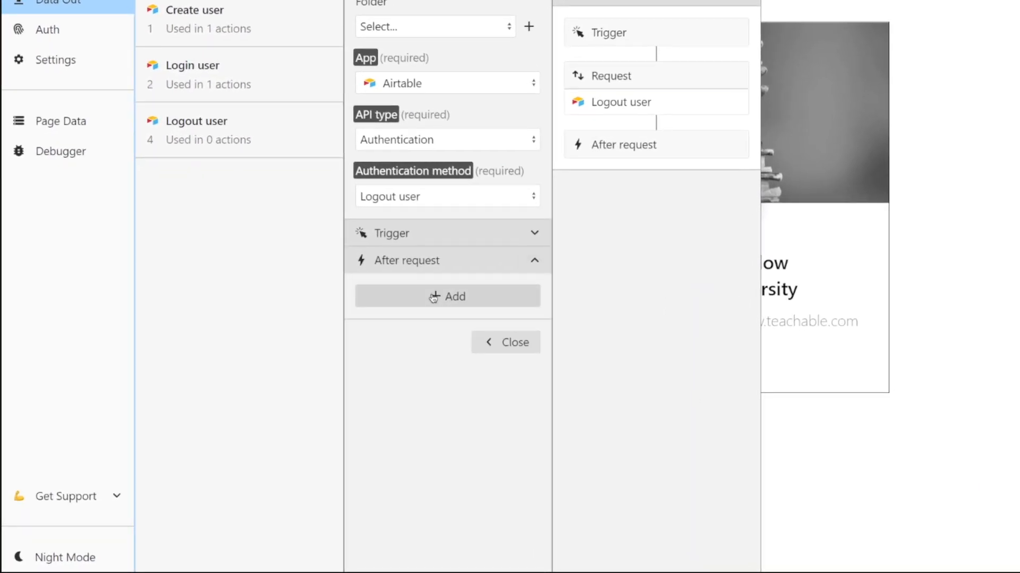
left_click(433, 296)
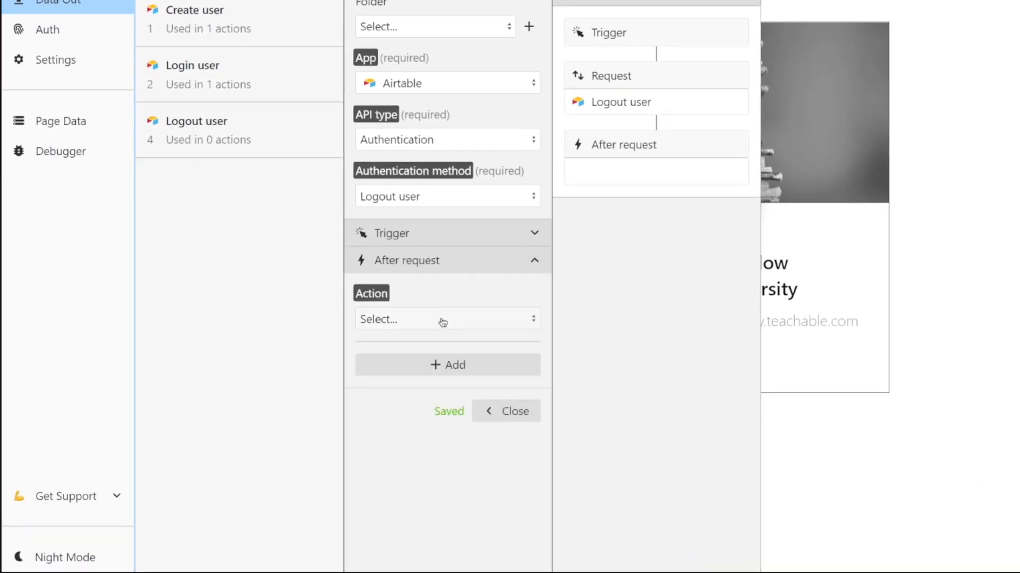
left_click(444, 319)
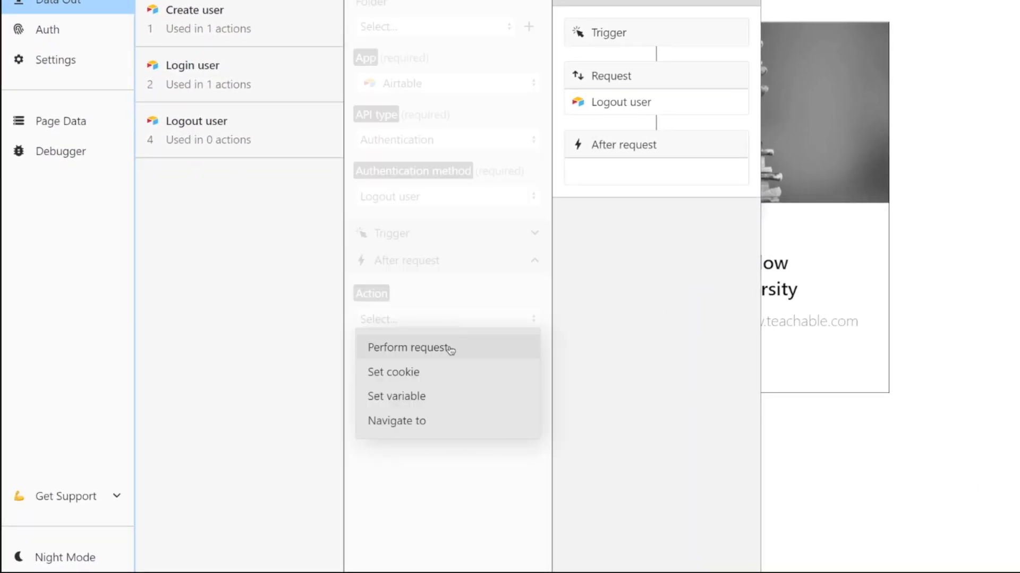
left_click(408, 421)
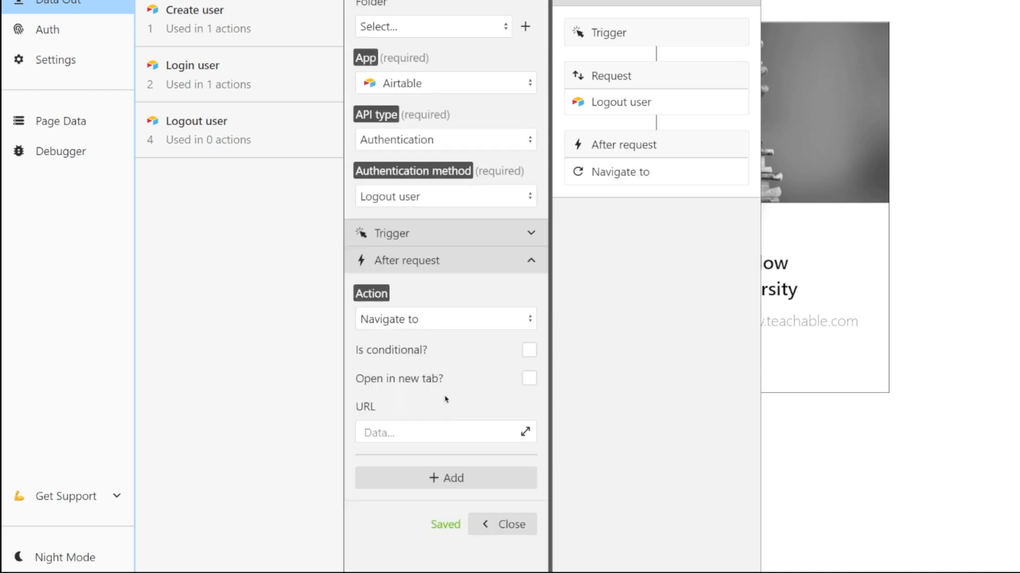
left_click(383, 425)
type("/")
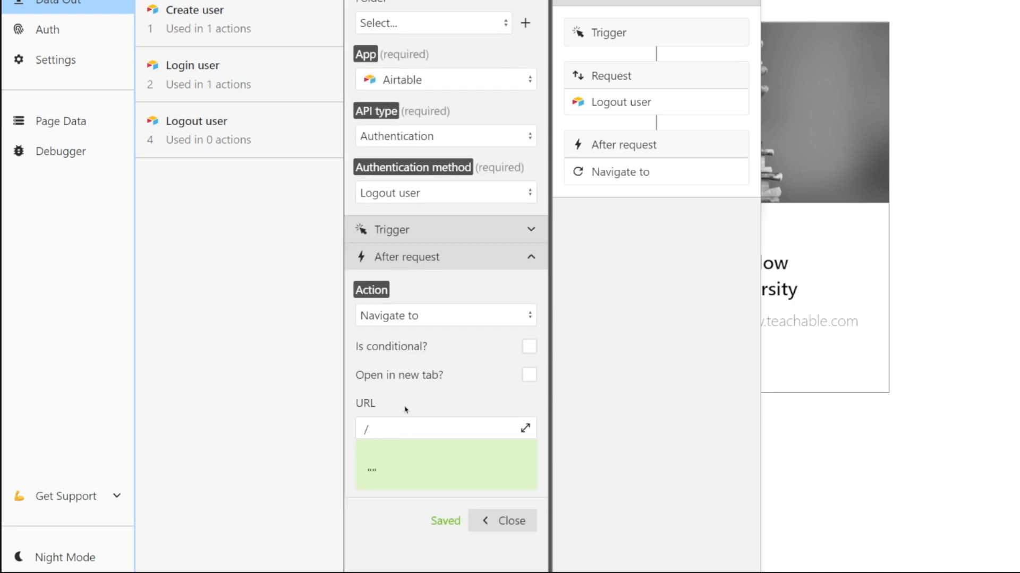
left_click(405, 410)
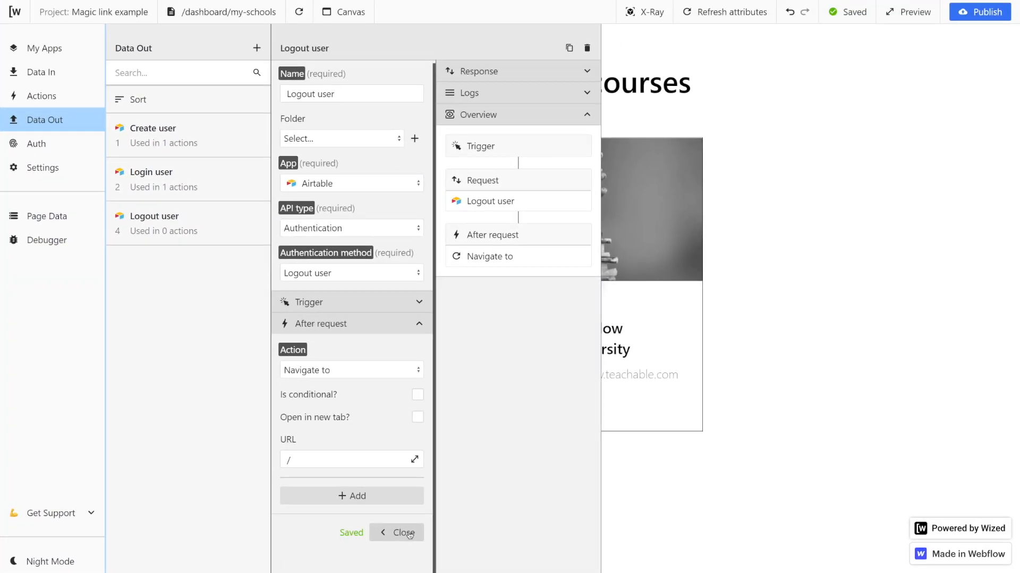
left_click(410, 534)
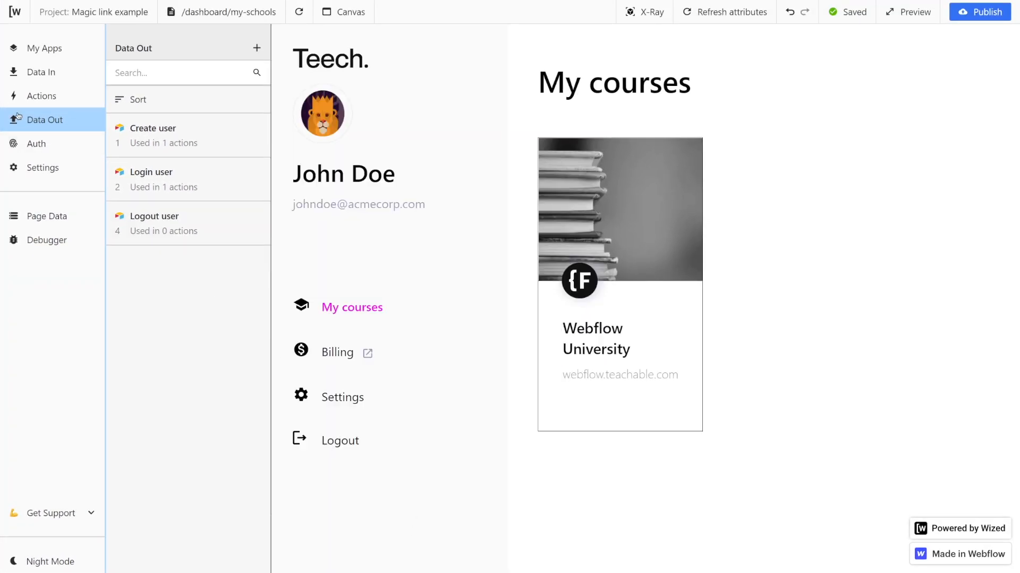
Create a new action named Logout user and apply it to the trigger_logout attribute.
left_click(33, 96)
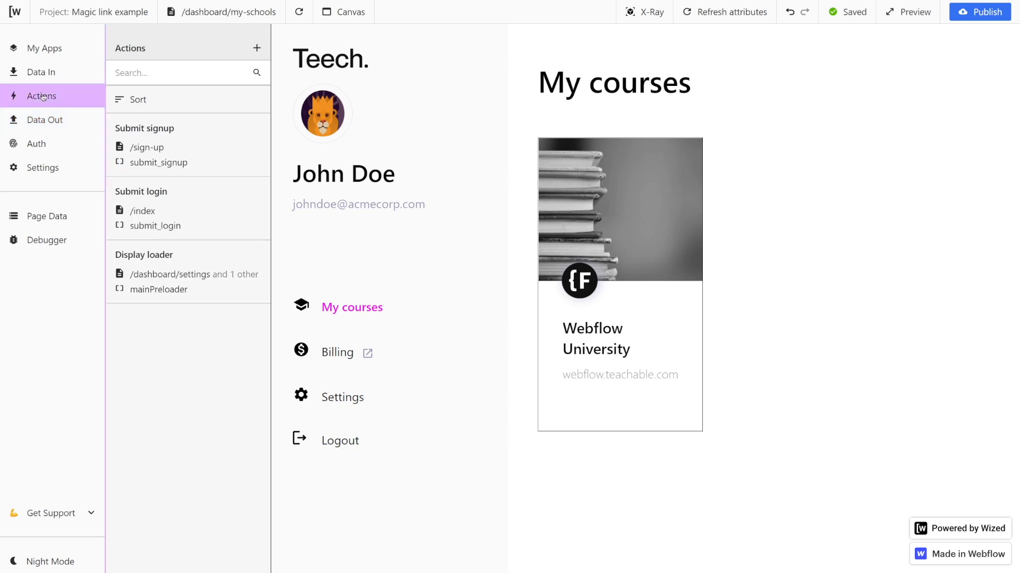
left_click(257, 49)
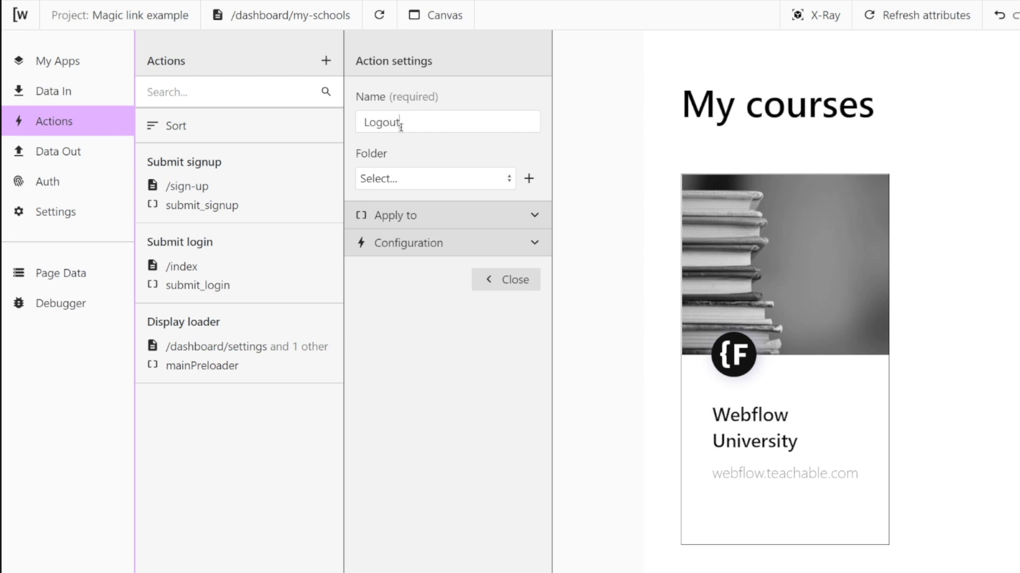
left_click(532, 216)
left_click(447, 194)
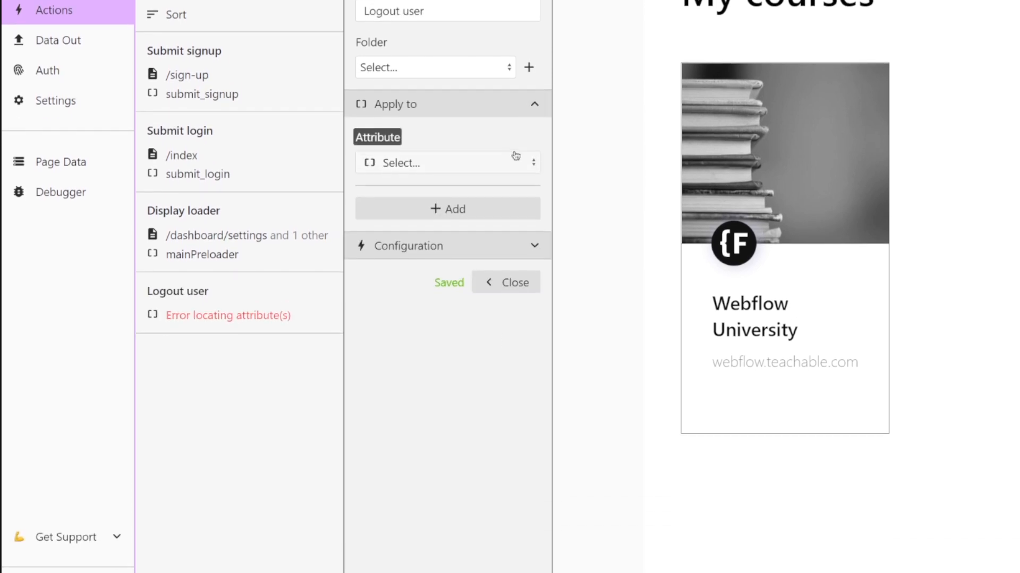
left_click(451, 123)
type("logo")
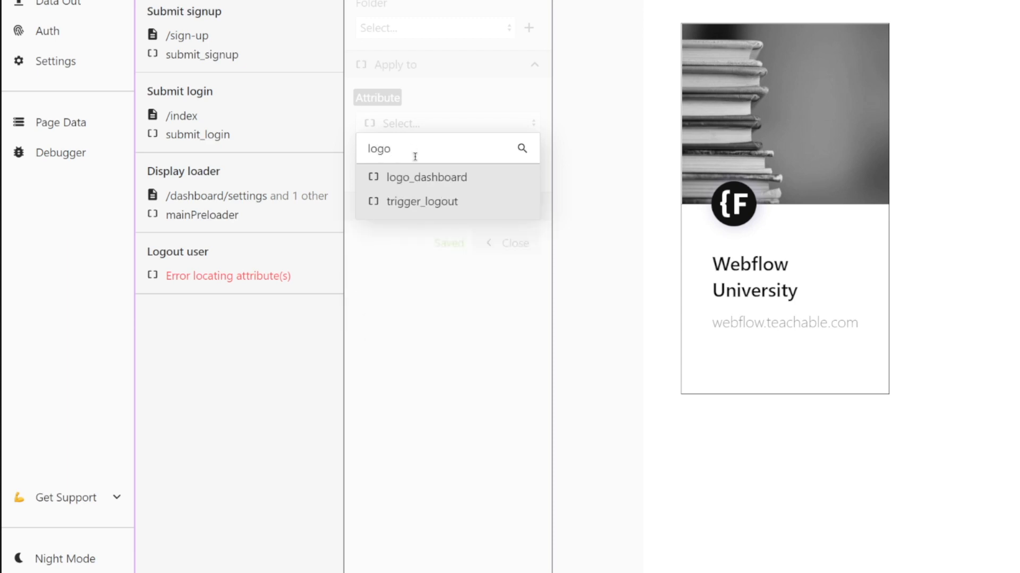
left_click(420, 201)
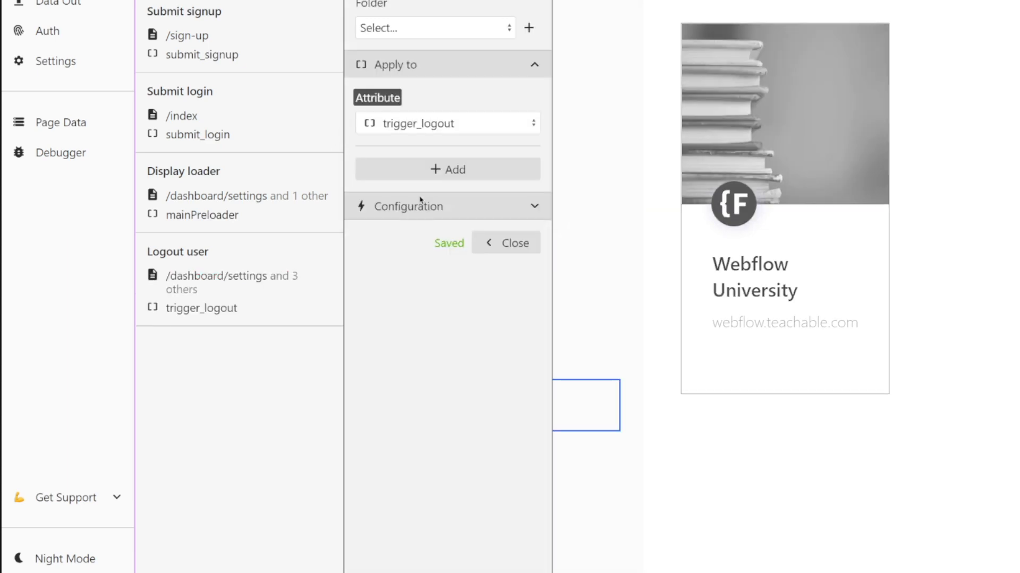
Configure the action's On click setting to perform the Logout user request, then close it.
left_click(521, 215)
left_click(446, 243)
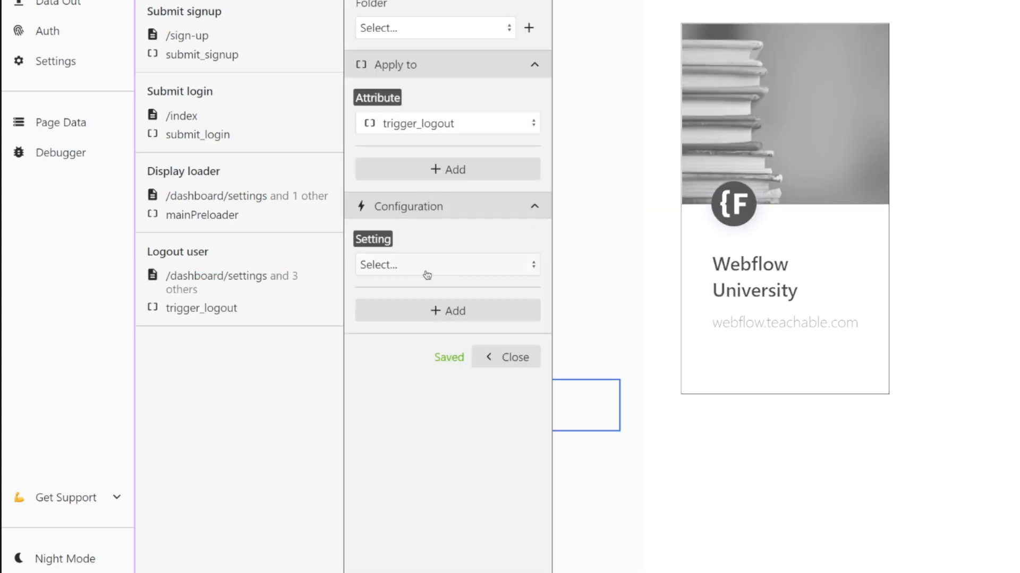
left_click(430, 264)
left_click(428, 317)
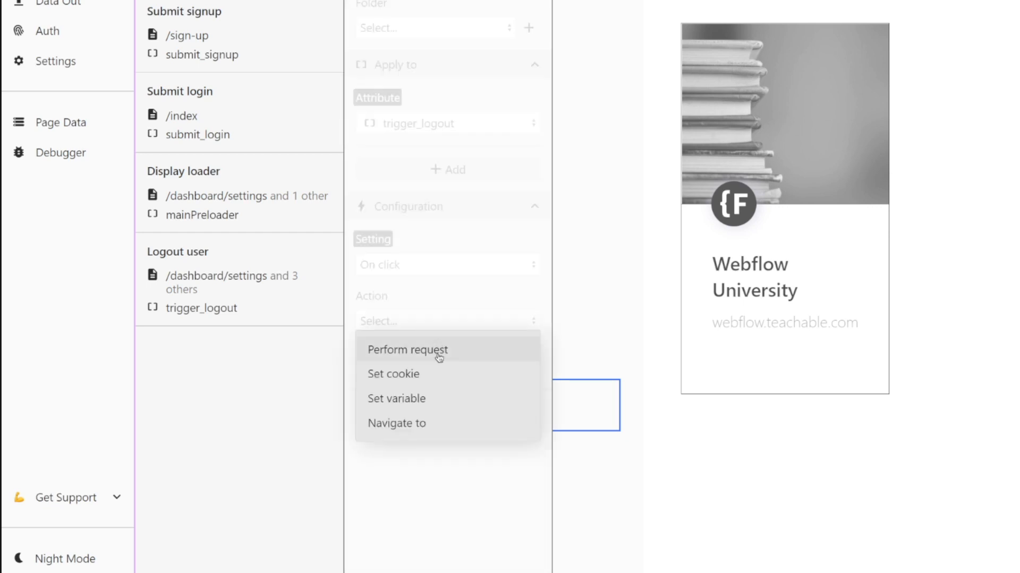
left_click(424, 350)
left_click(415, 406)
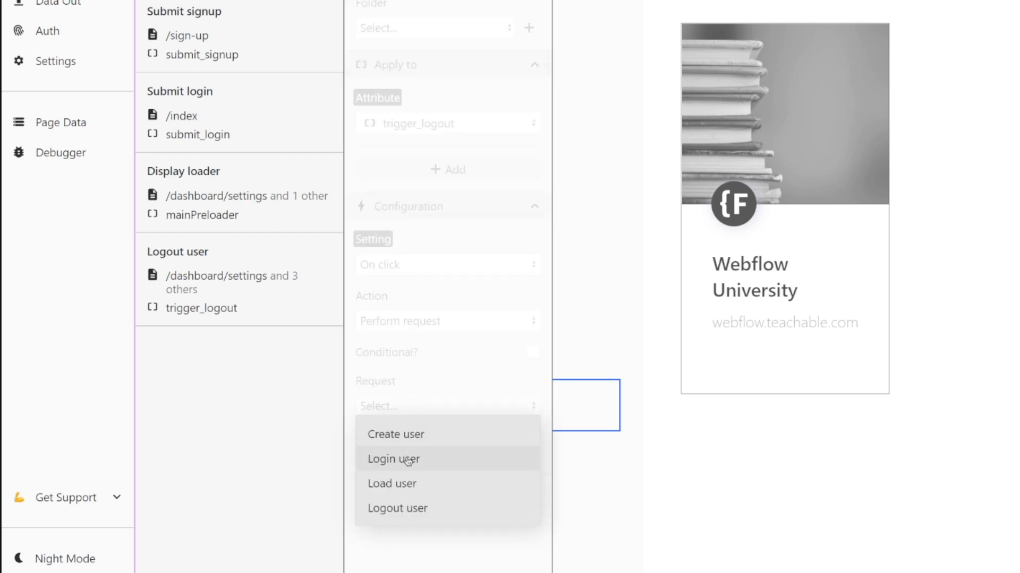
left_click(401, 506)
left_click(501, 499)
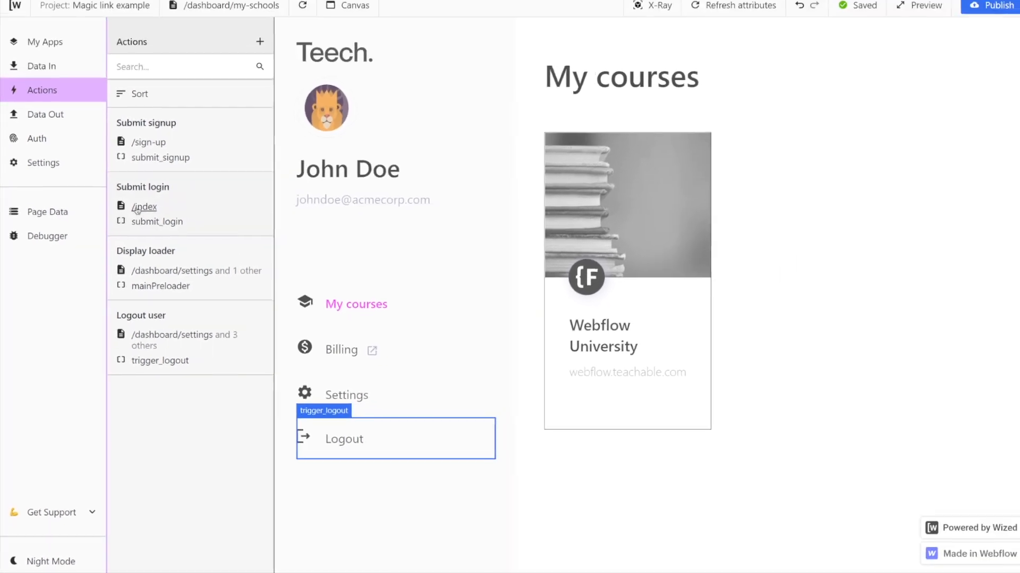
Reload the canvas and use the Logout link to test logging out.
left_click(299, 13)
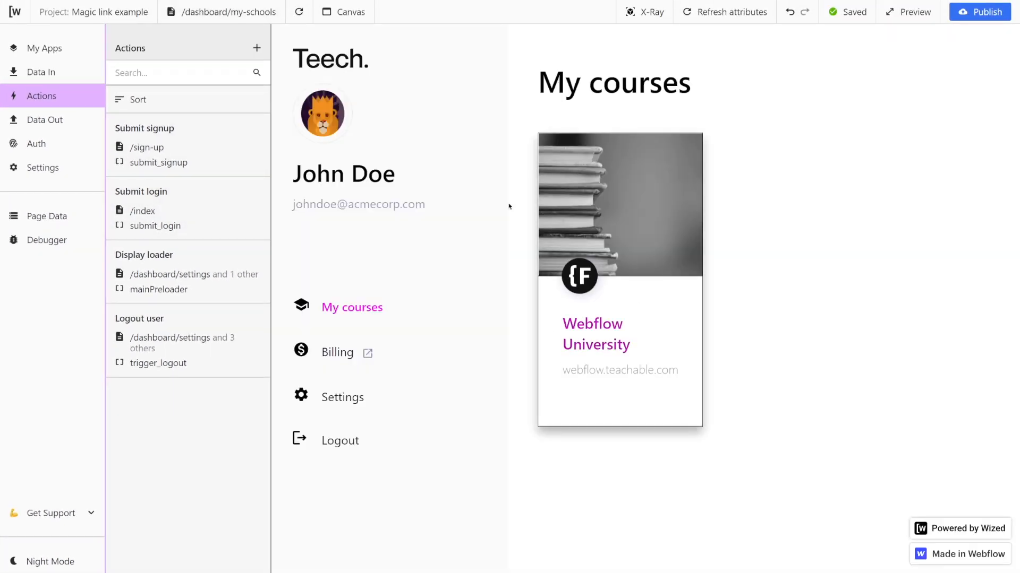
left_click(348, 447)
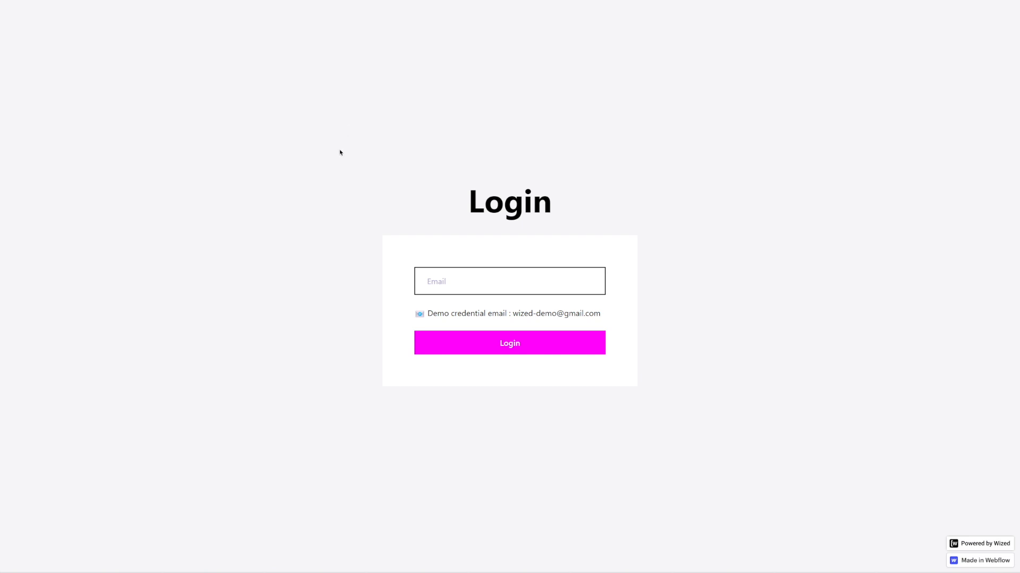
Try opening the /dashboard/my-schools page directly in the browser while logged out.
left_click(510, 31)
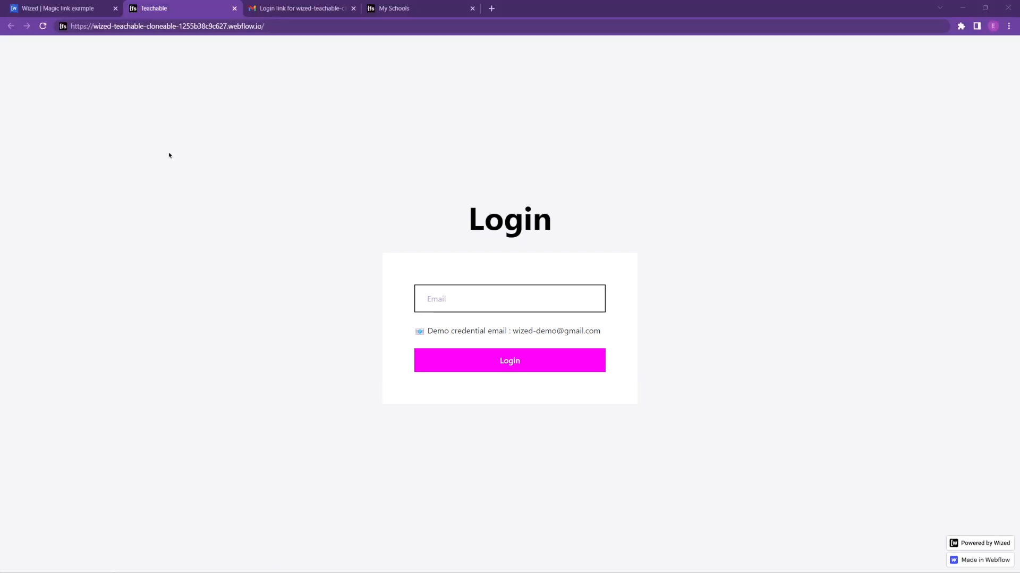
left_click(282, 28)
left_click(282, 28)
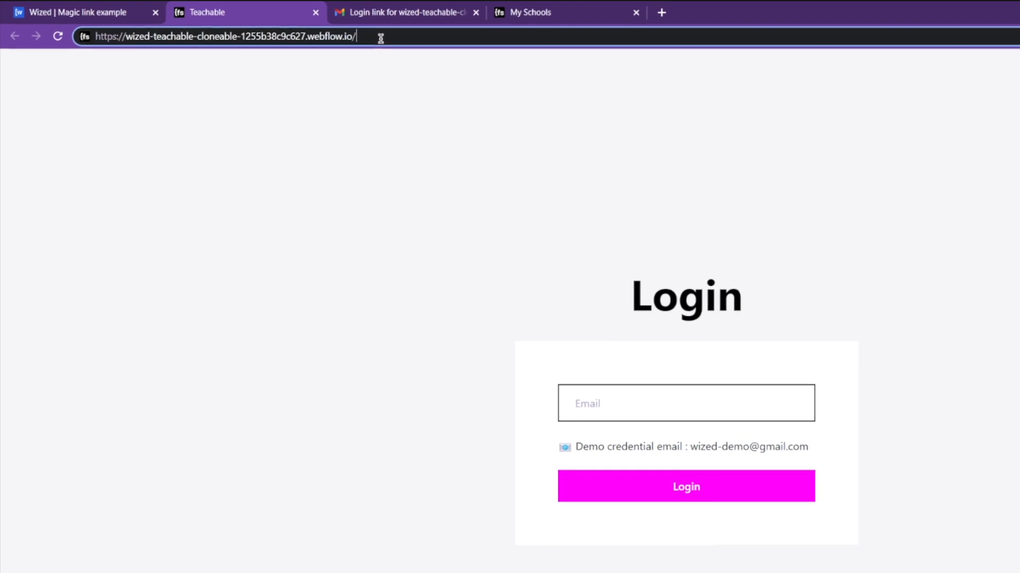
type("dashb")
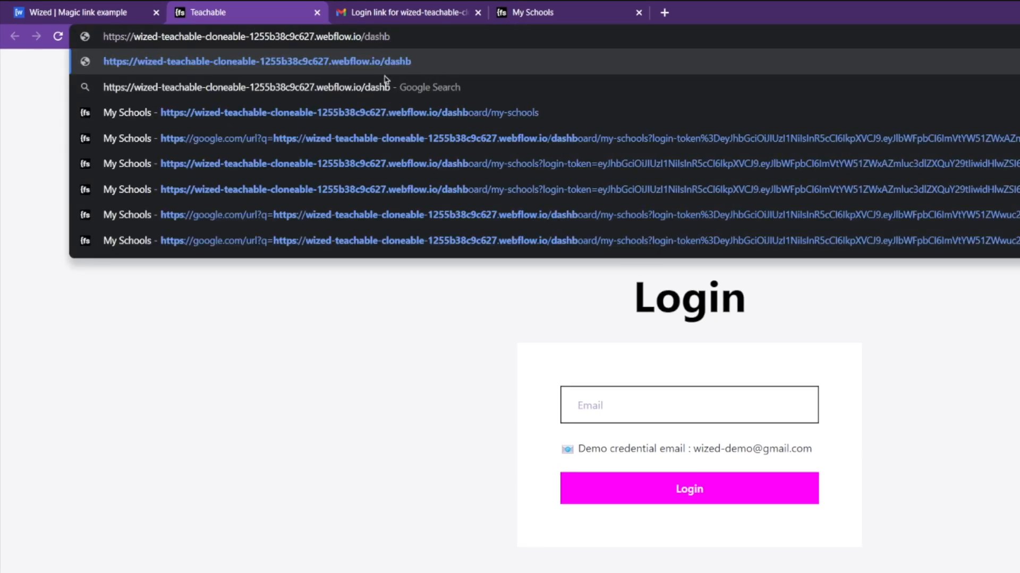
left_click(386, 112)
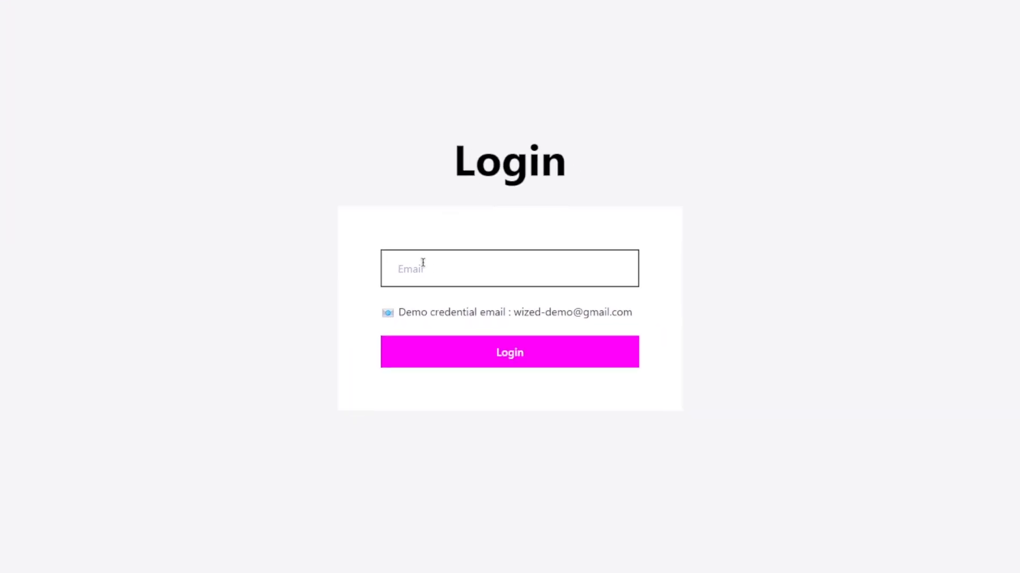
Fill in the account's e-mail address on the login page and submit Login.
left_click(423, 262)
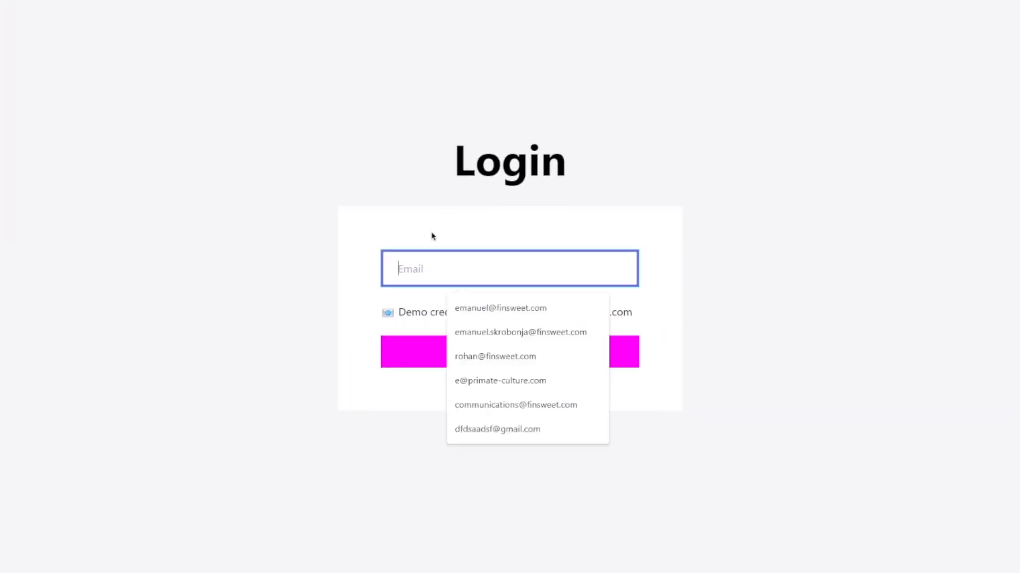
left_click(468, 335)
left_click(455, 353)
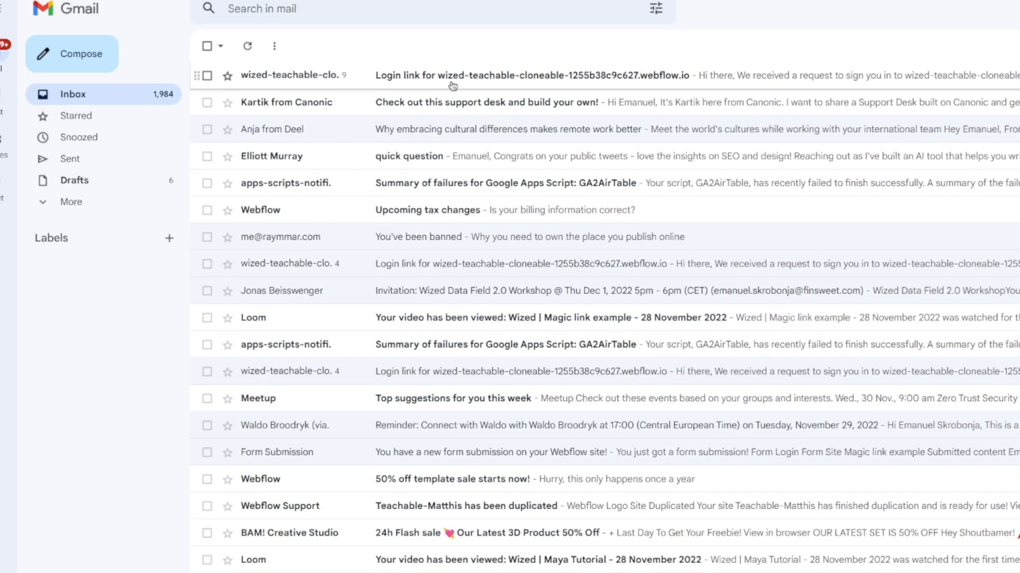
Switch to Gmail, open the latest login link e-mail and follow its magic link.
left_click(452, 85)
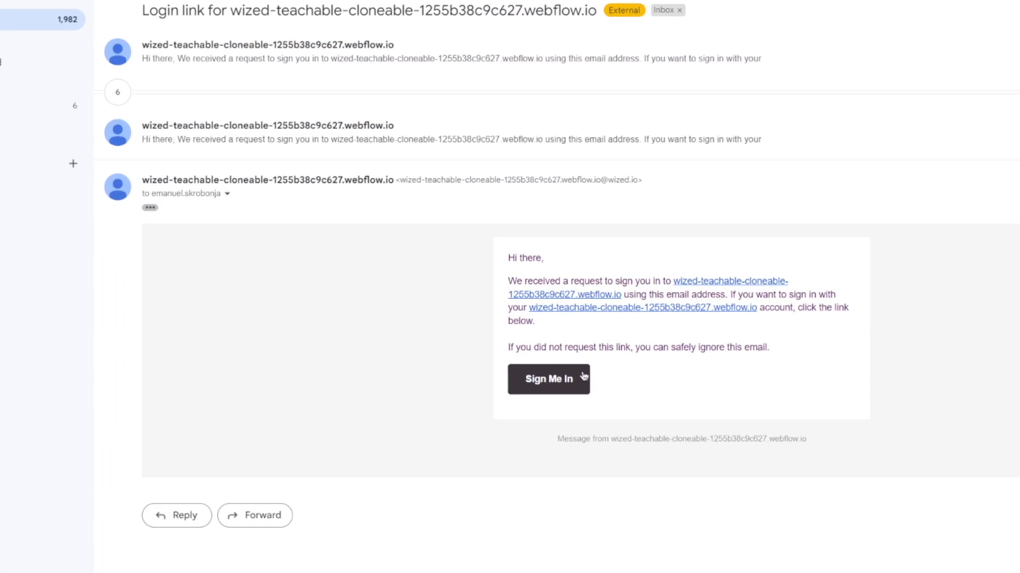
left_click(583, 377)
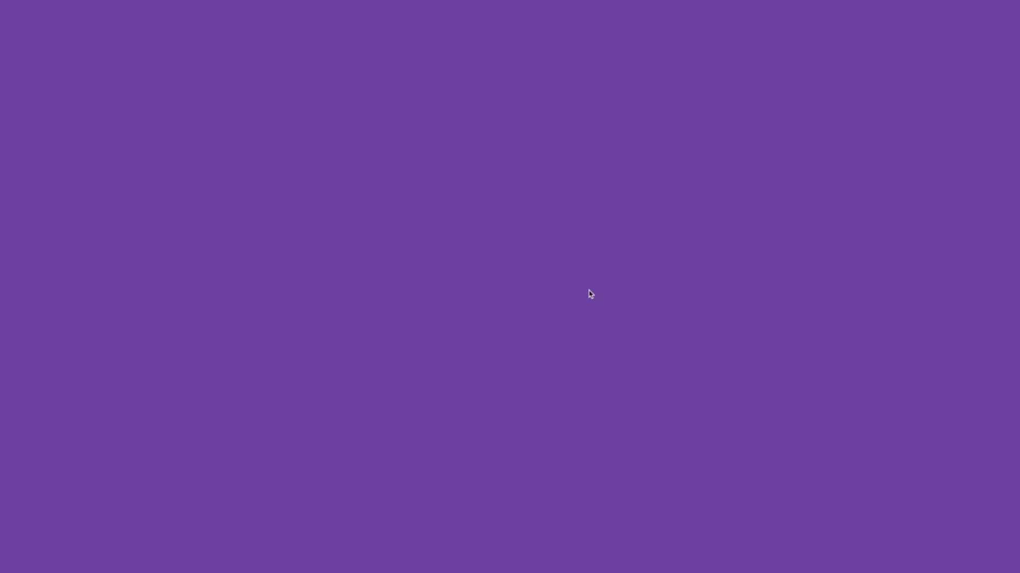